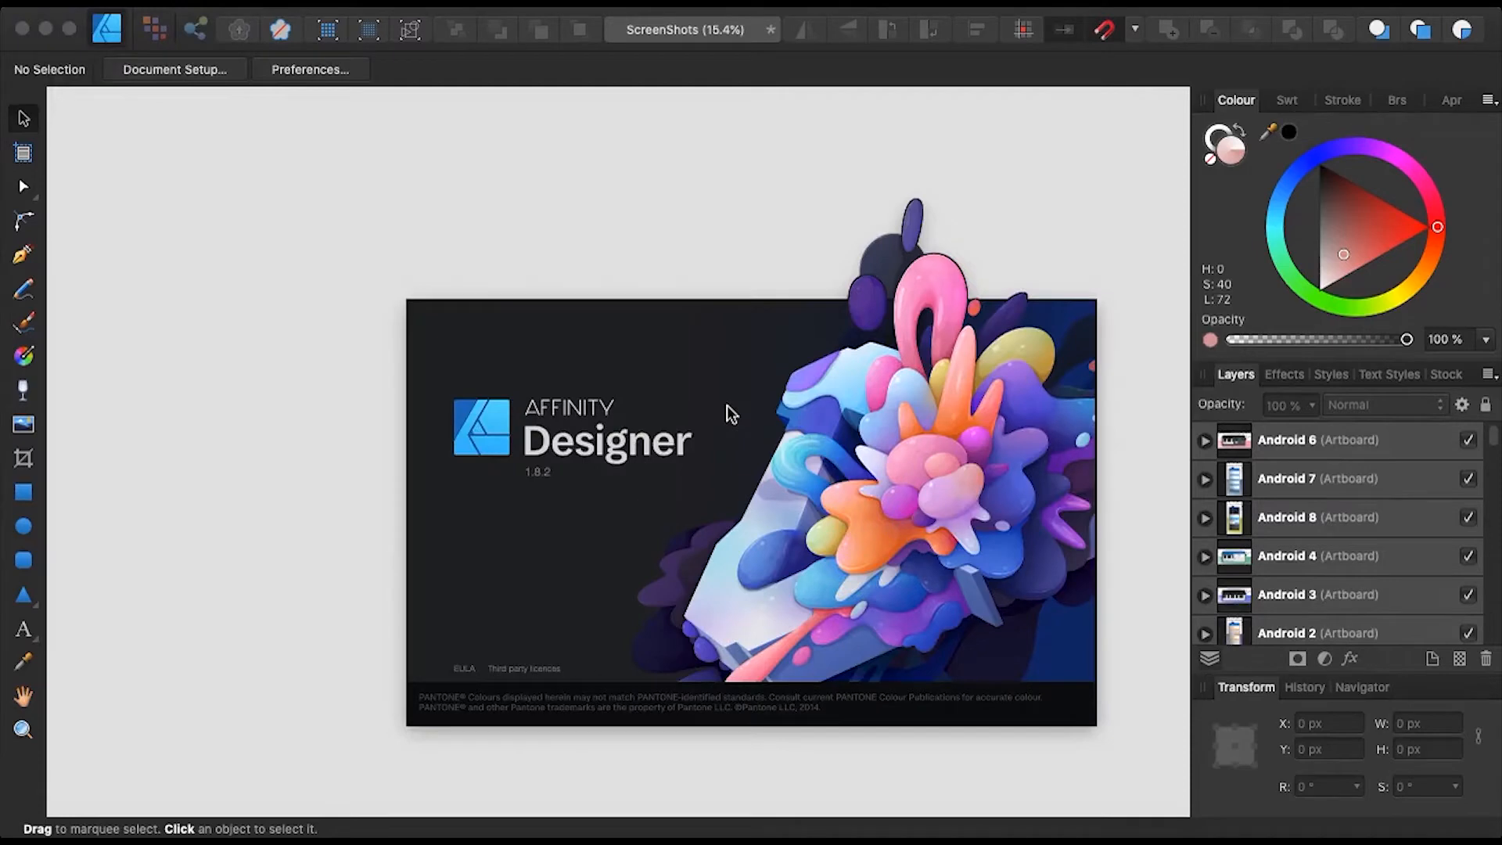
# - Dismiss the startup splash screen to reveal the ScreenShots document
pyautogui.click(730, 413)
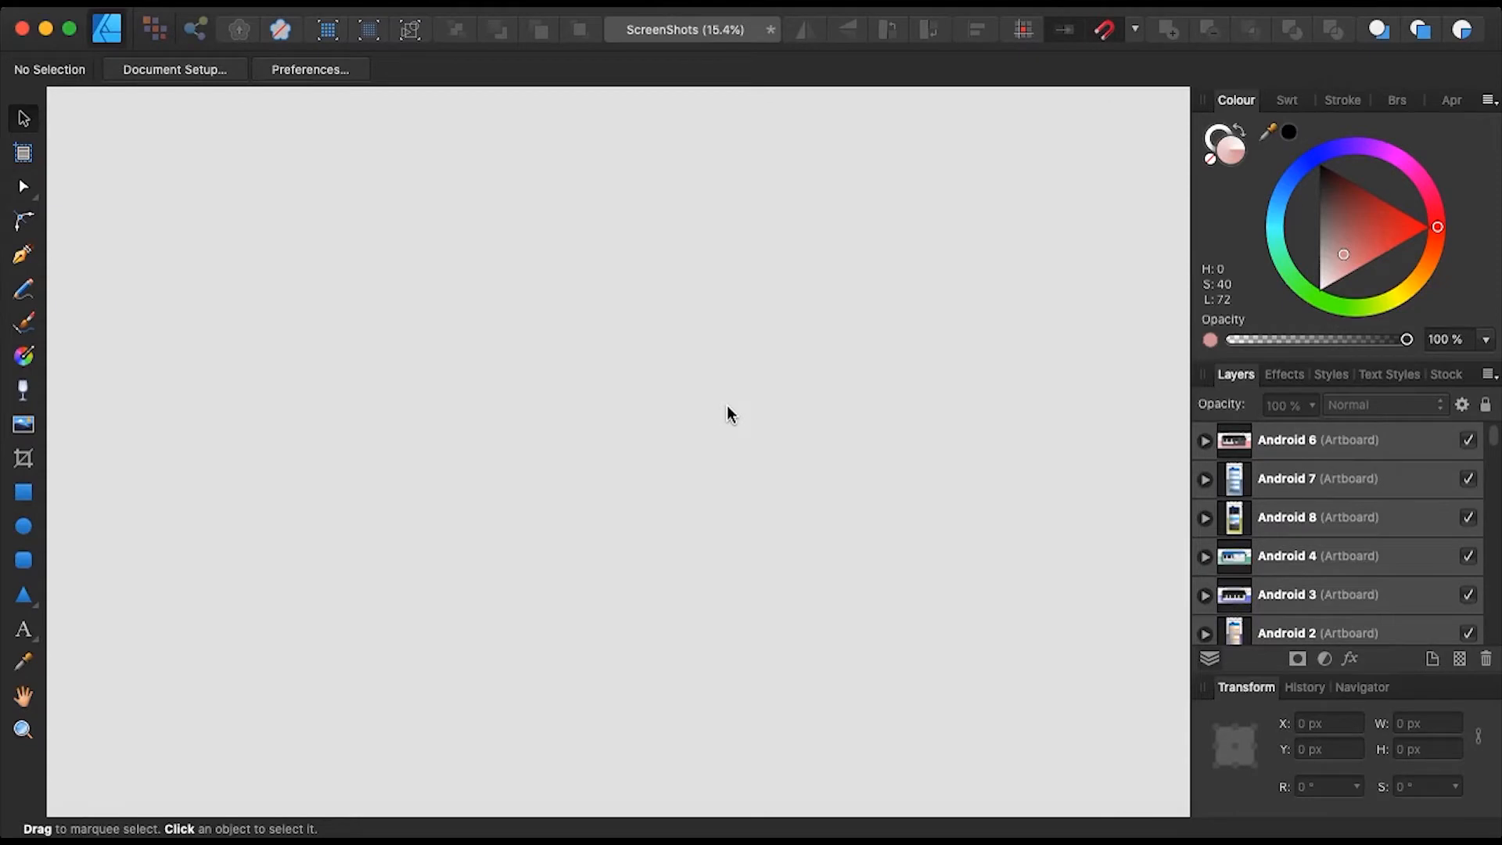
# - Draw a new artboard, Artboard1, and set its size to 1080 × 1920 px
pyautogui.click(24, 153)
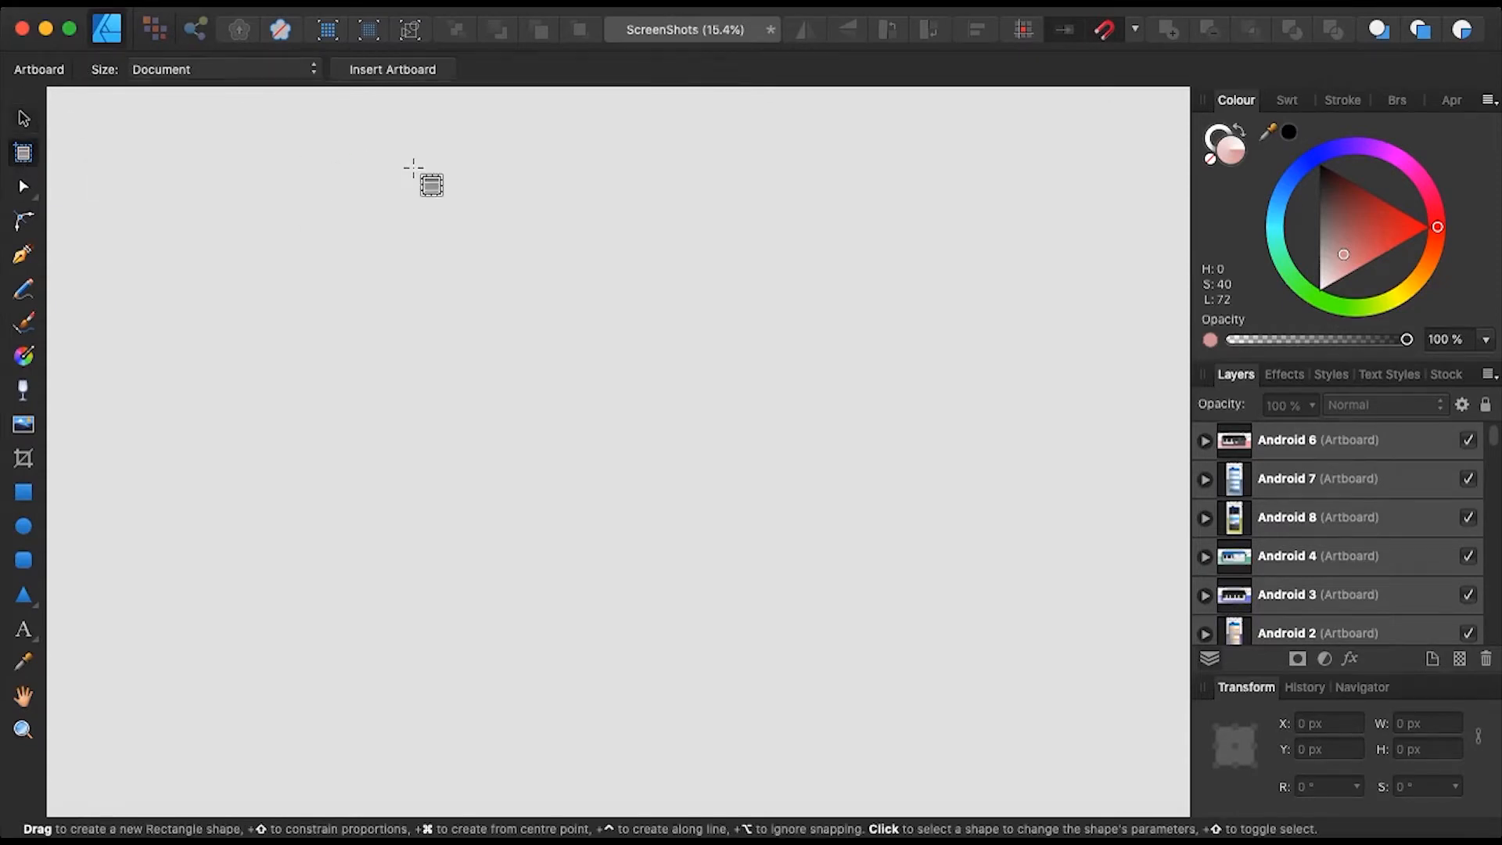
pyautogui.moveTo(405, 177); pyautogui.dragTo(770, 730)
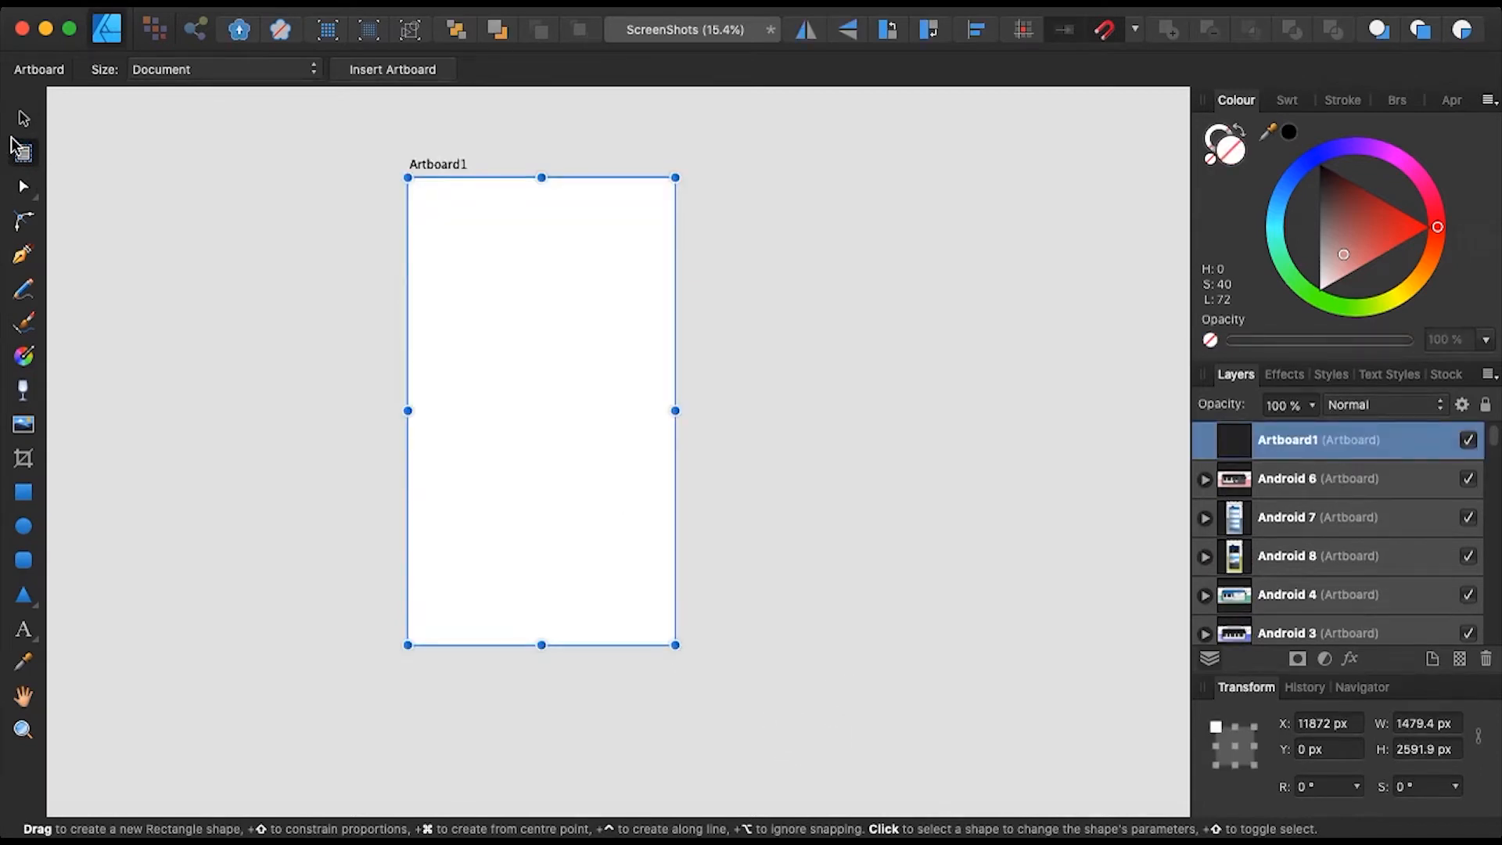
pyautogui.click(23, 122)
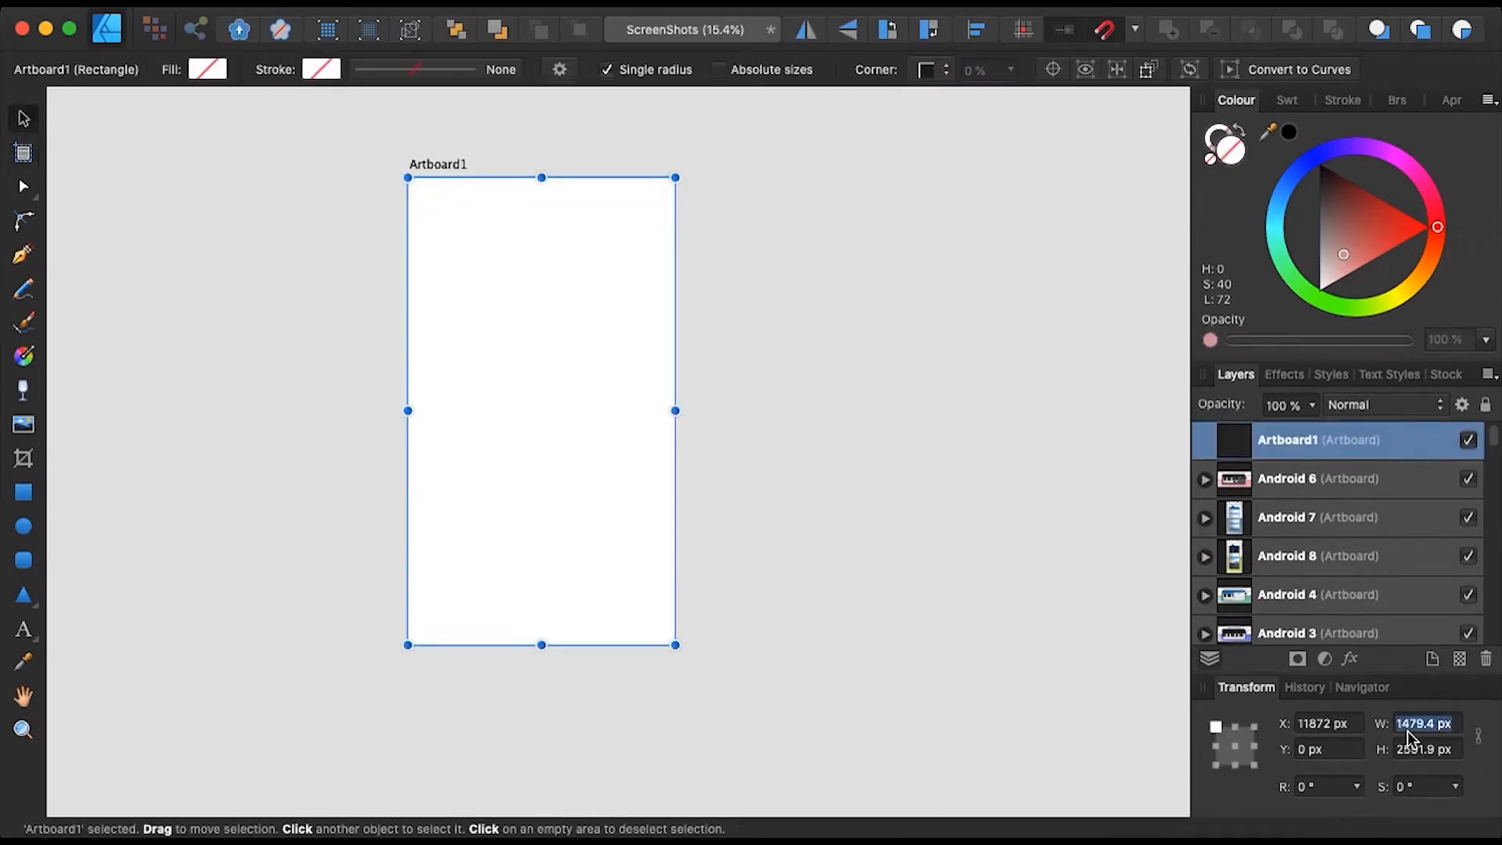
pyautogui.write('10')
pyautogui.press('Return')
pyautogui.click(1433, 751)
pyautogui.write('1920')
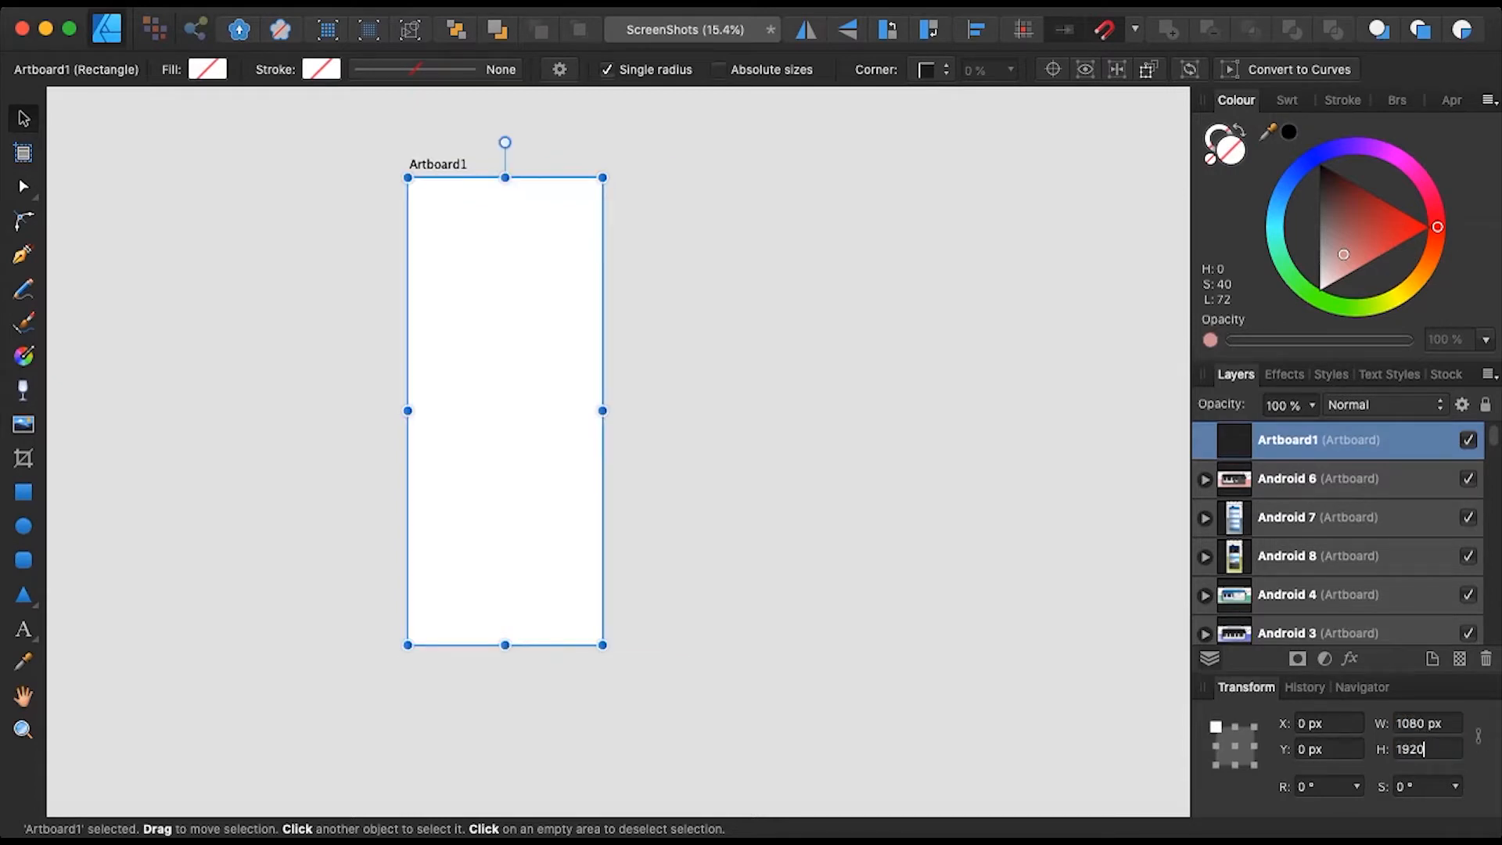
pyautogui.press('Return')
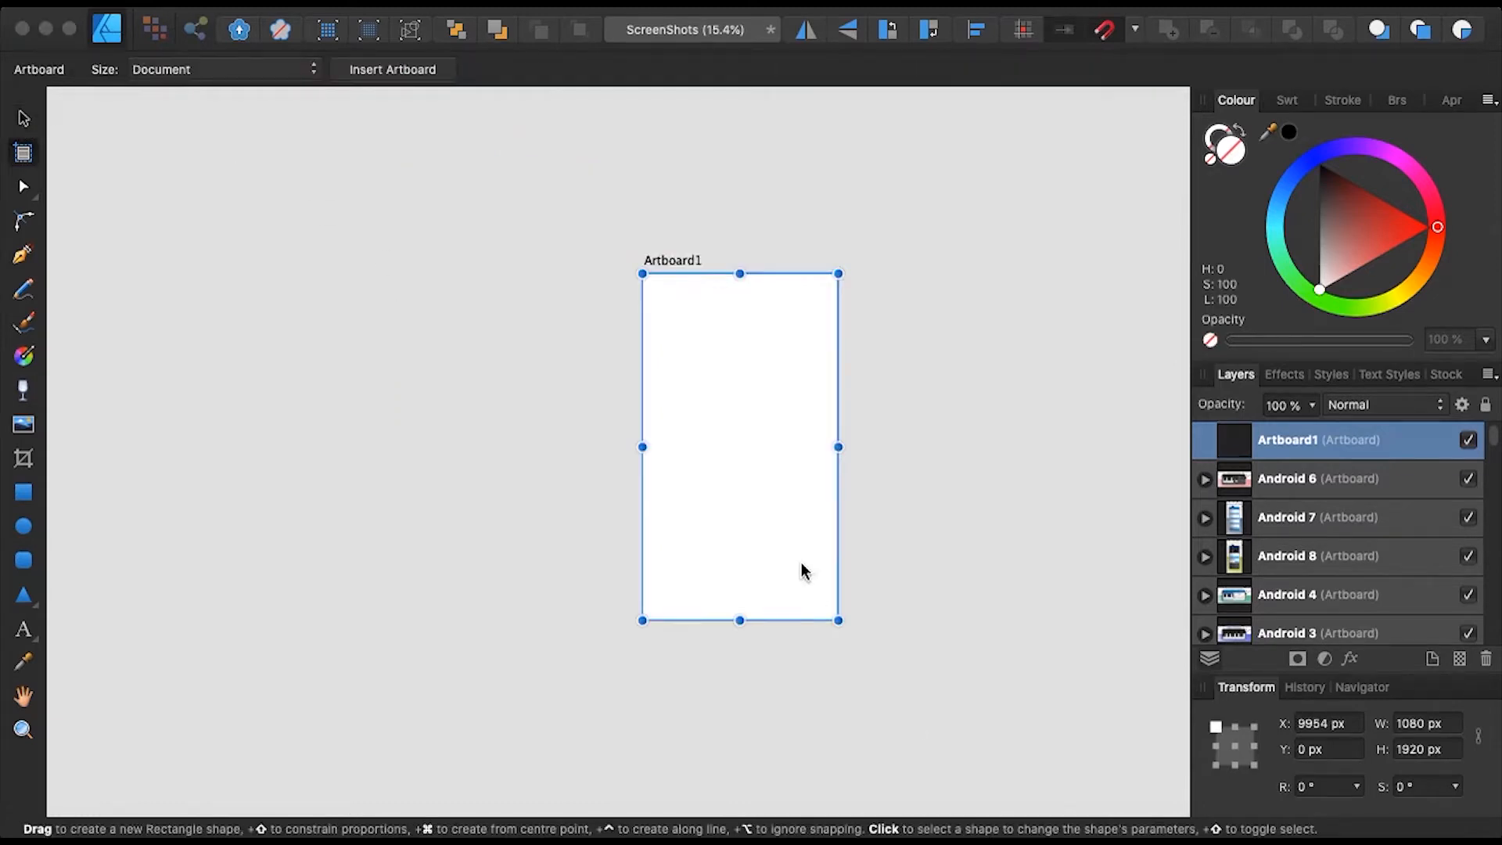
pyautogui.click(588, 285)
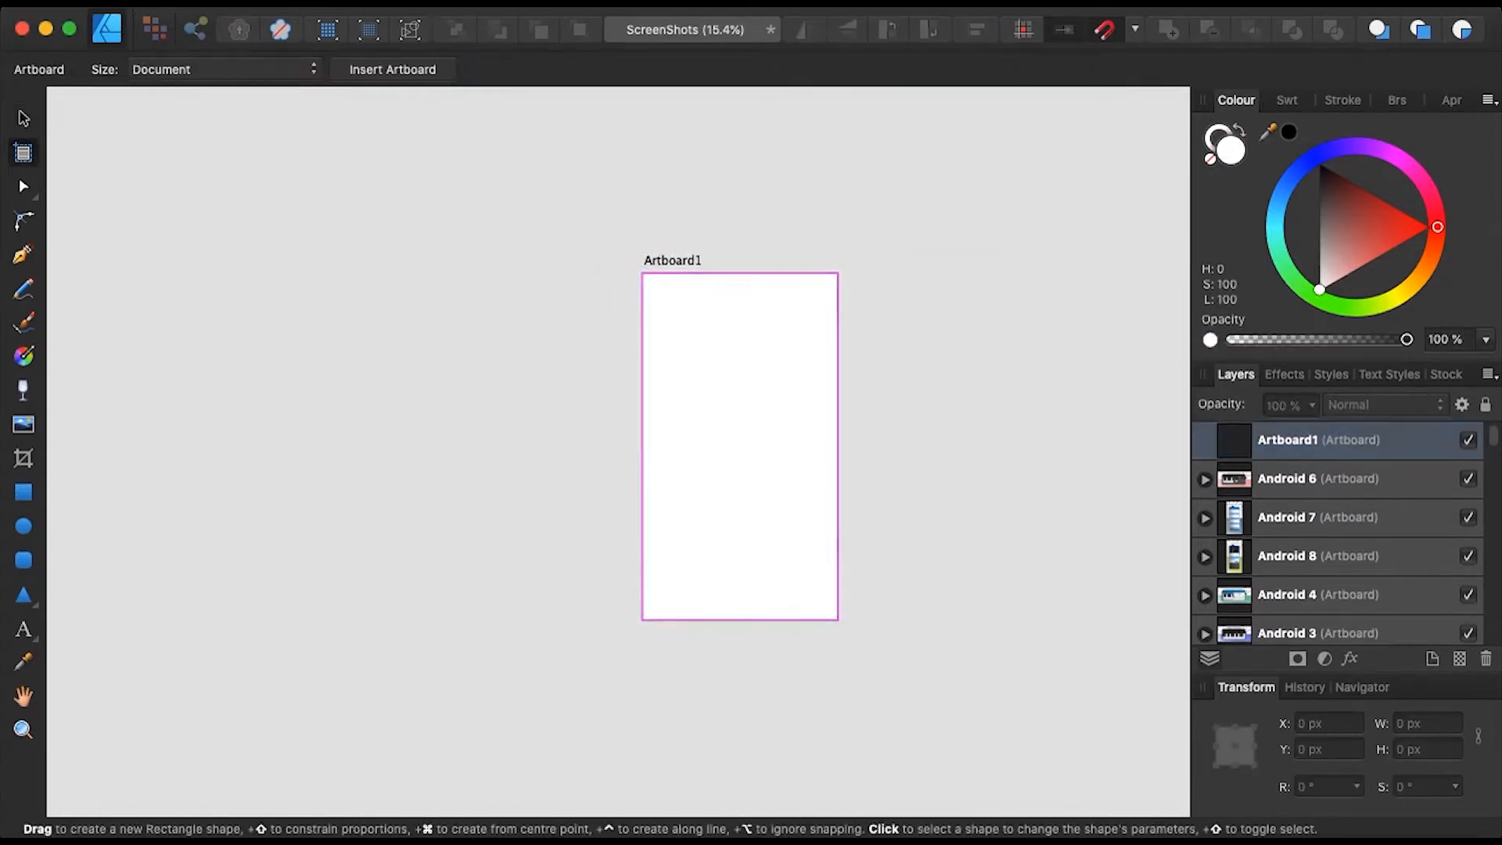
# - Draw a rectangle over the whole of Artboard1 and try a light pink fill
pyautogui.click(24, 496)
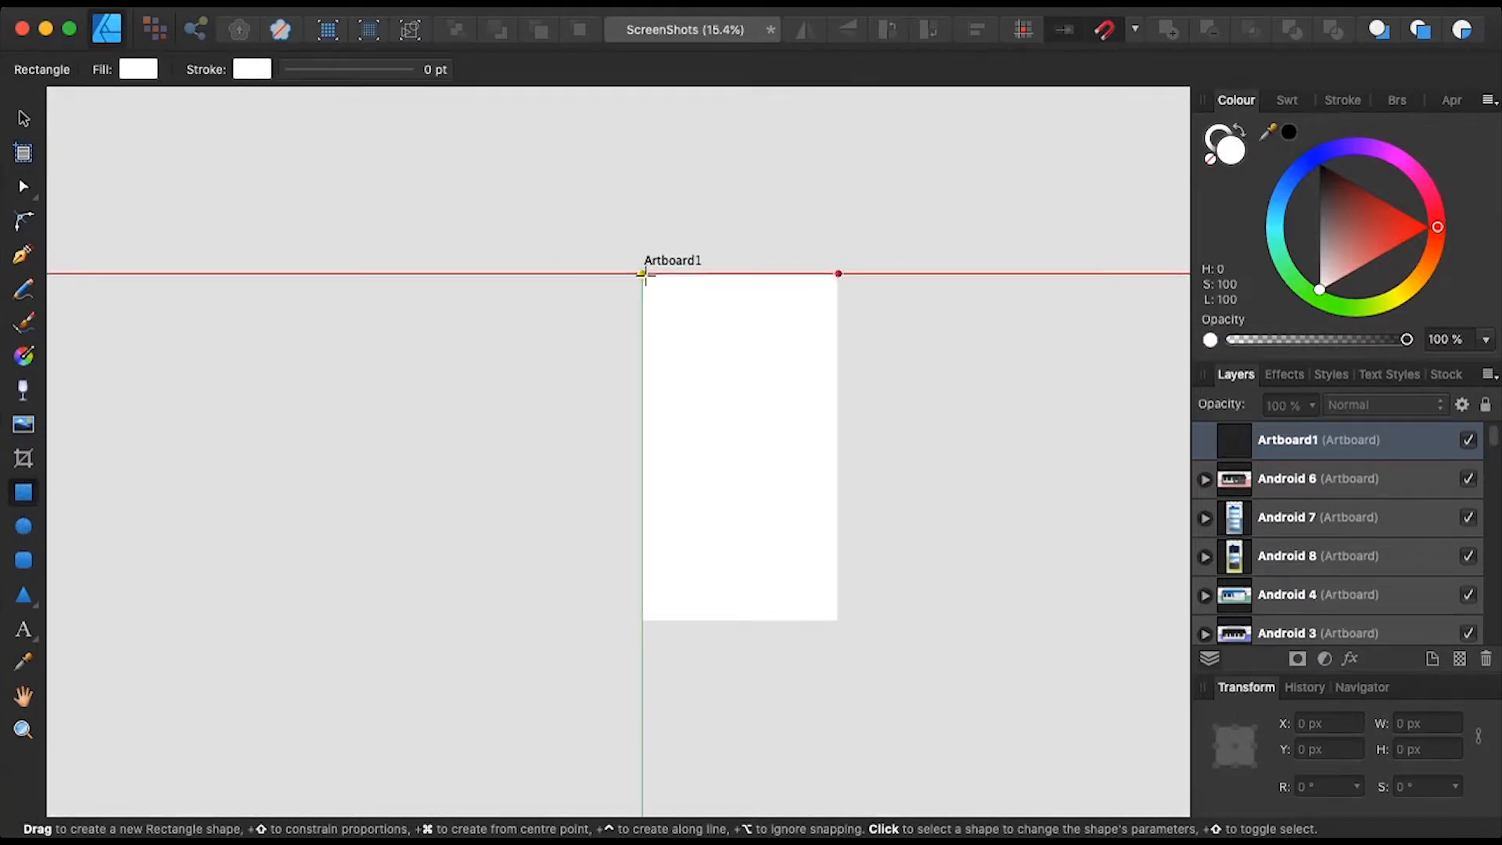
pyautogui.moveTo(643, 275)
pyautogui.mouseDown()
pyautogui.moveTo(832, 311)
pyautogui.moveTo(837, 620)
pyautogui.mouseUp()
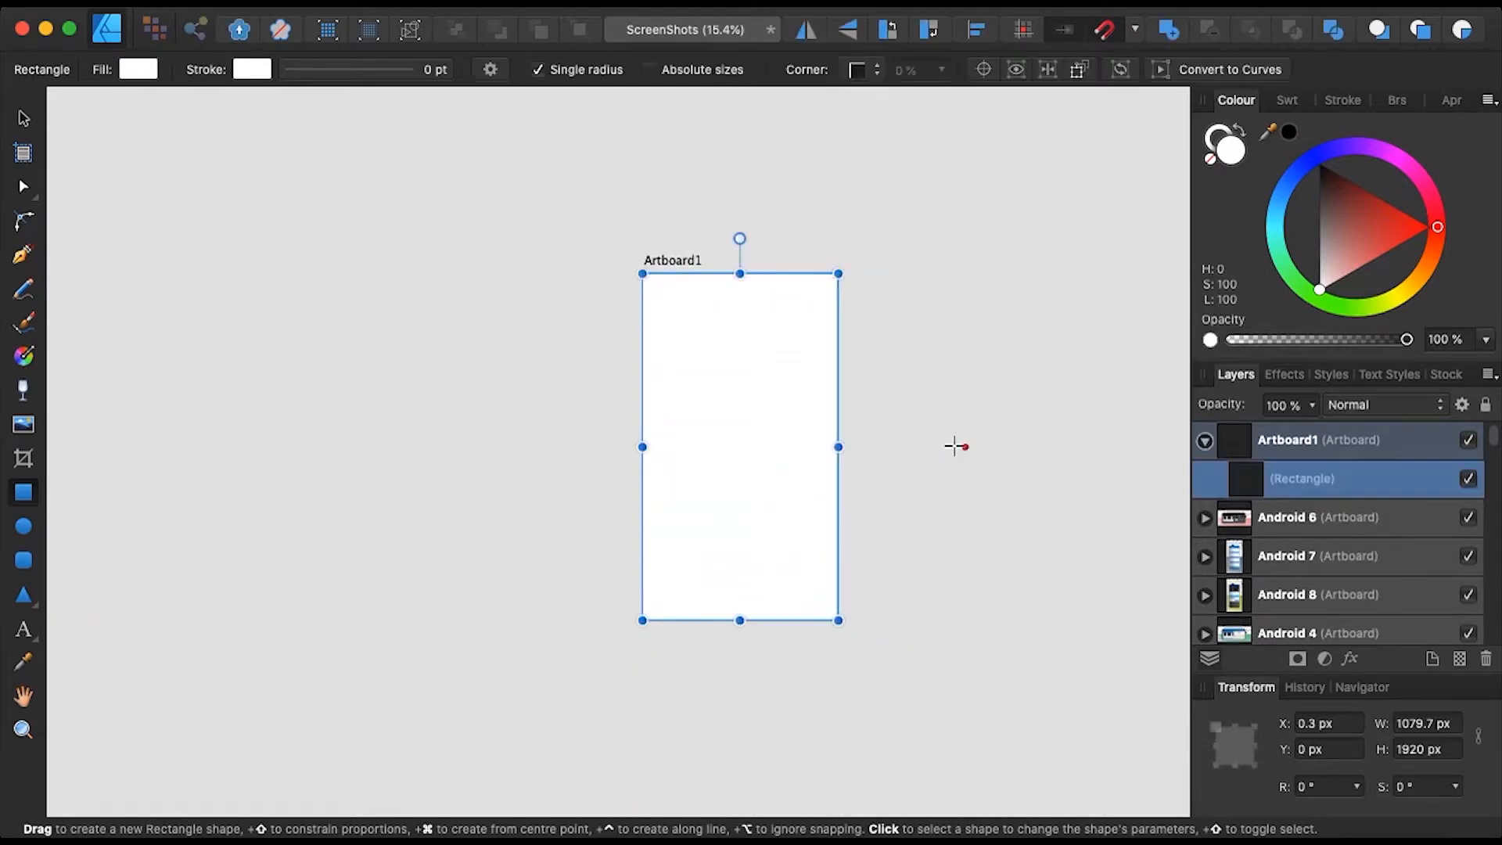
pyautogui.click(138, 69)
pyautogui.moveTo(285, 255); pyautogui.dragTo(247, 316)
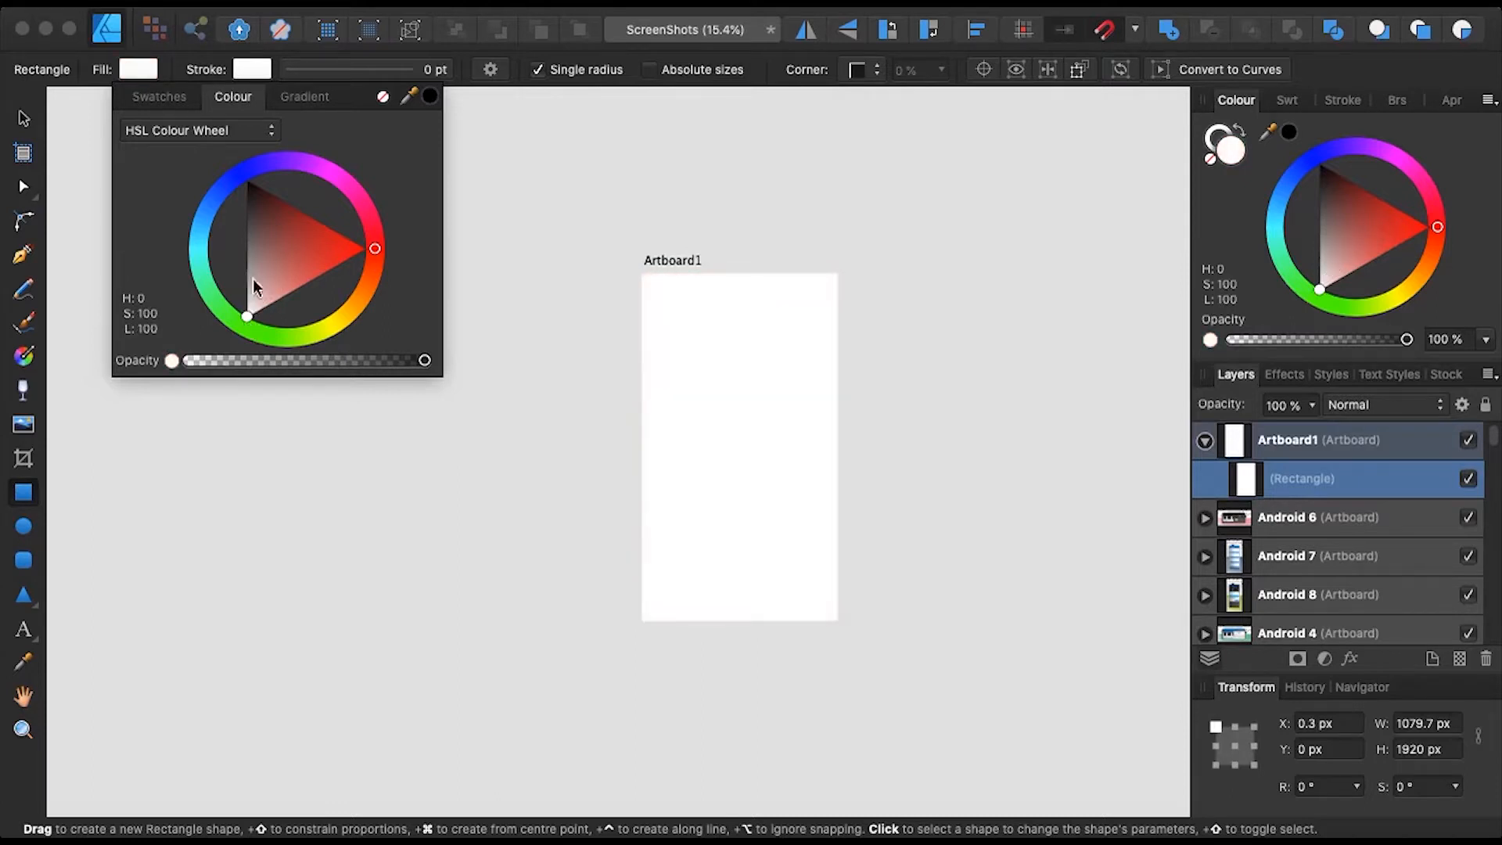
# - Switch the rectangle's fill to a gradient with a soft pink start stop
pyautogui.click(280, 100)
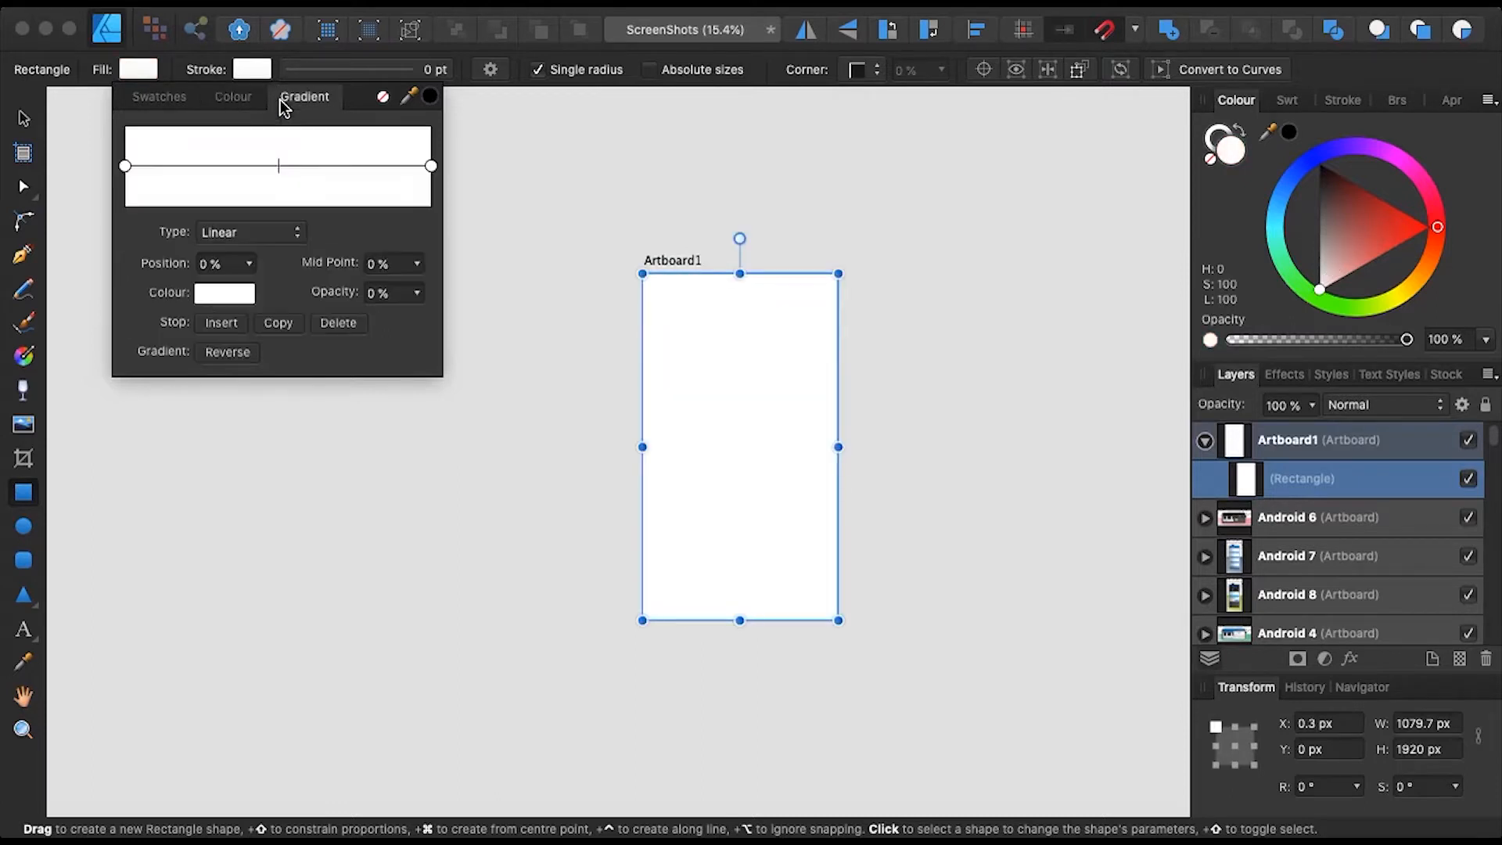
pyautogui.click(255, 232)
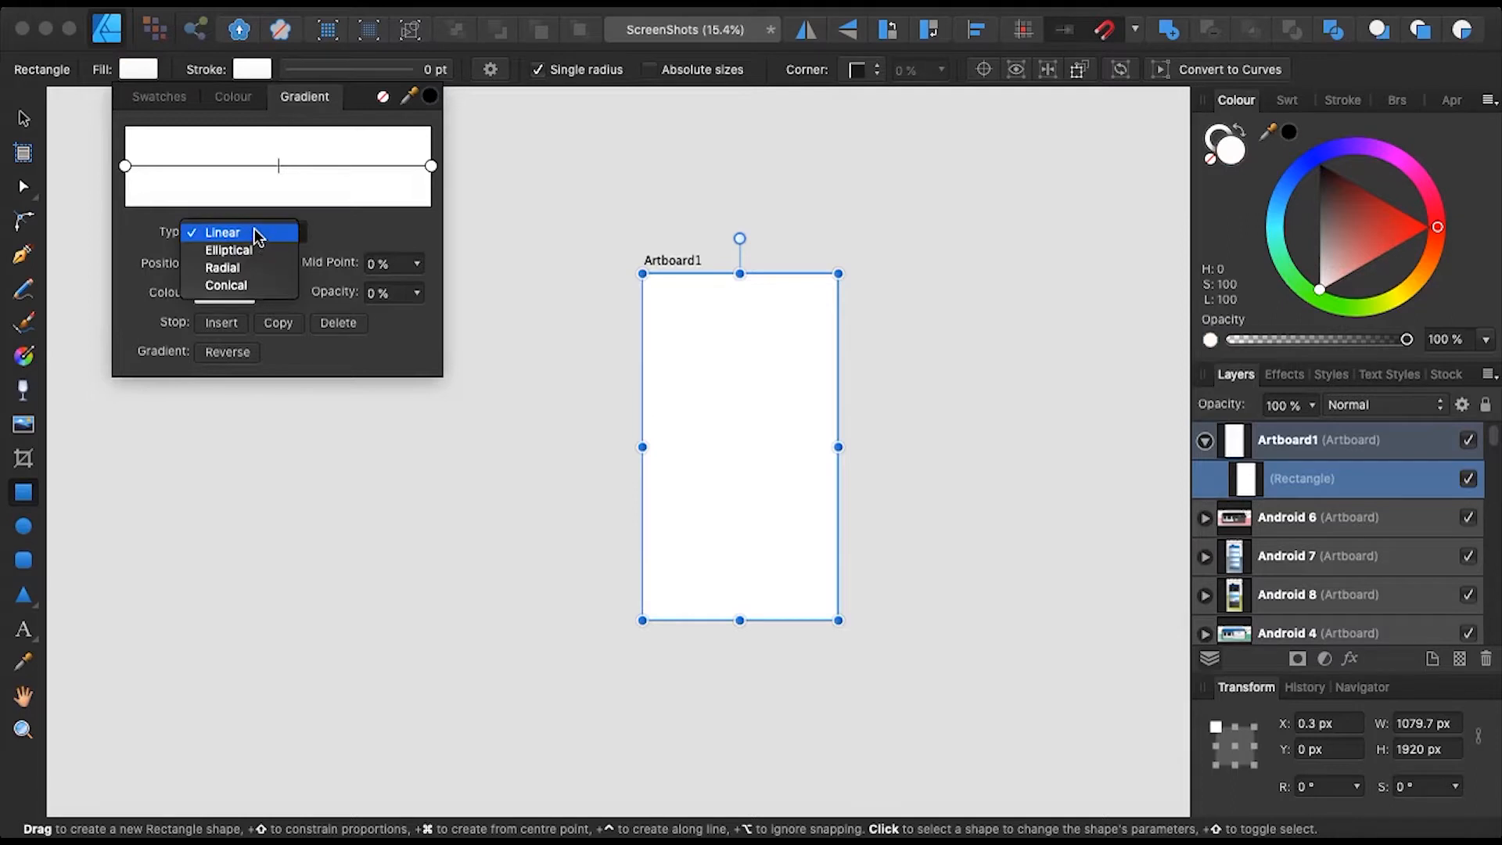
pyautogui.click(255, 231)
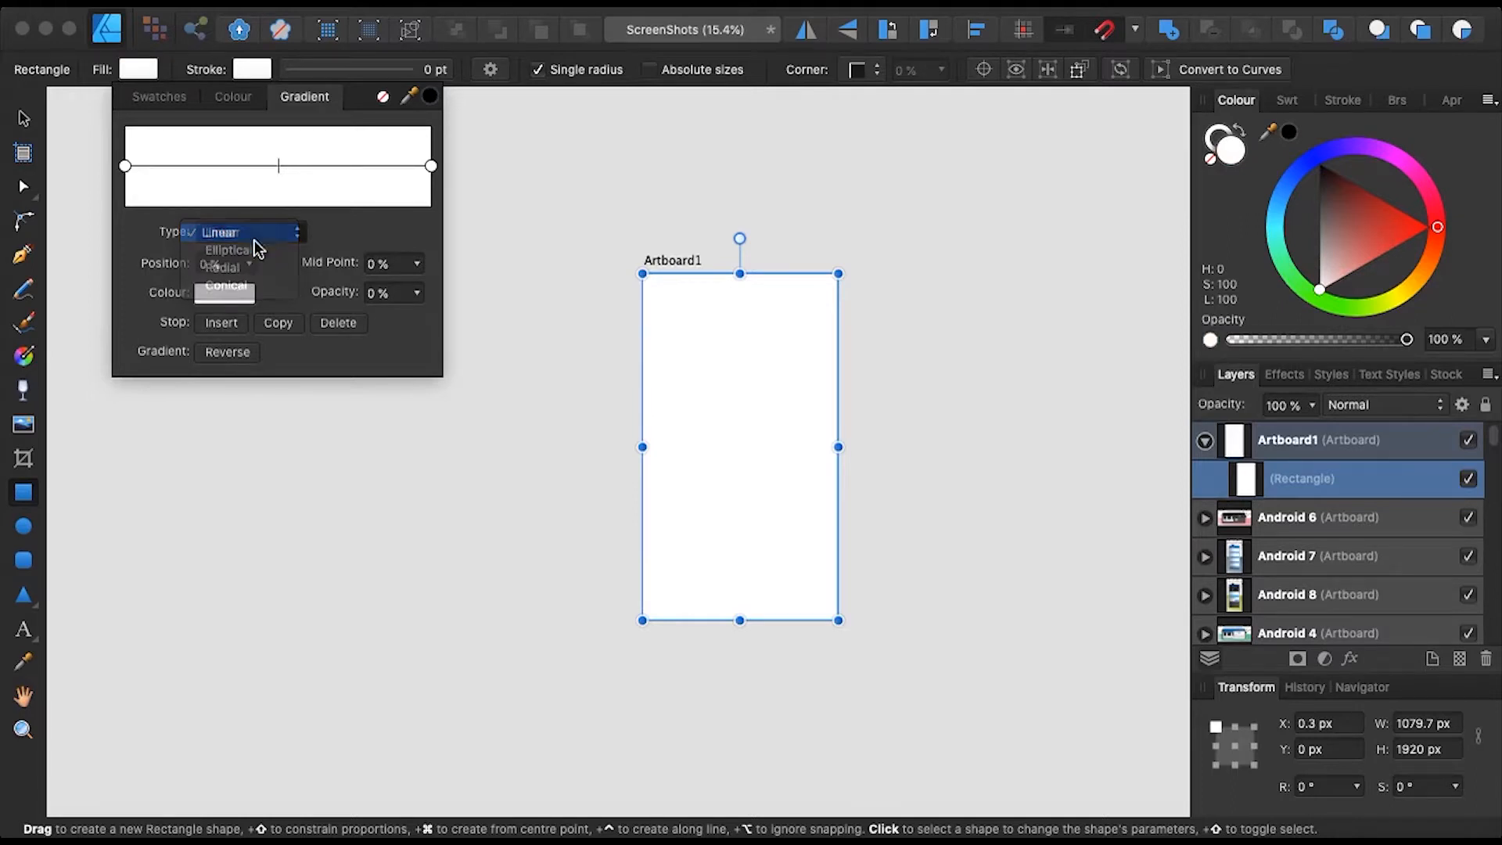
pyautogui.click(232, 294)
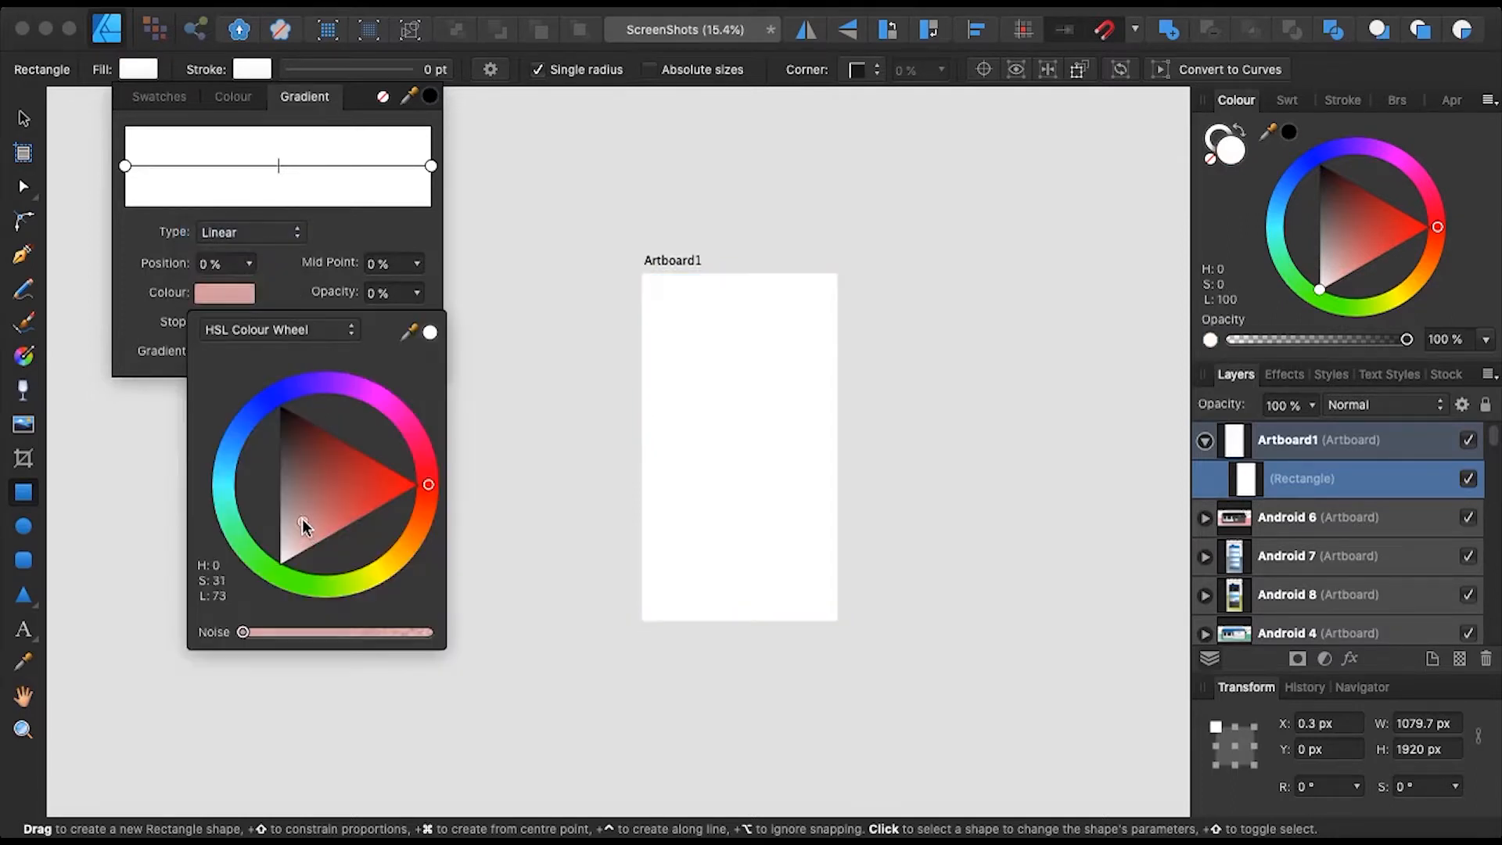
pyautogui.click(583, 181)
pyautogui.click(710, 391)
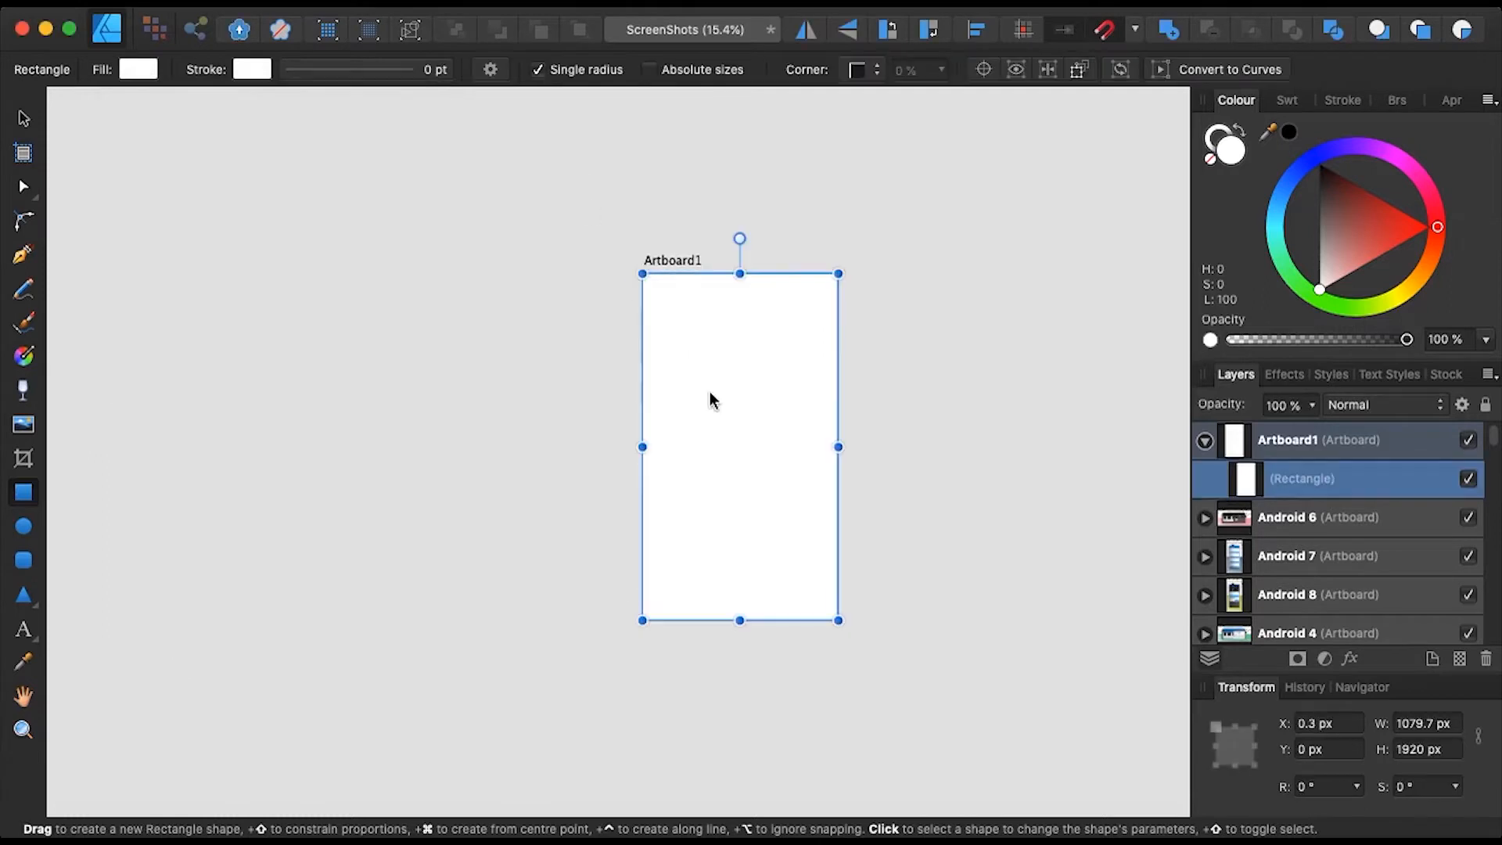
pyautogui.click(149, 69)
pyautogui.click(221, 291)
pyautogui.moveTo(307, 476); pyautogui.dragTo(294, 522)
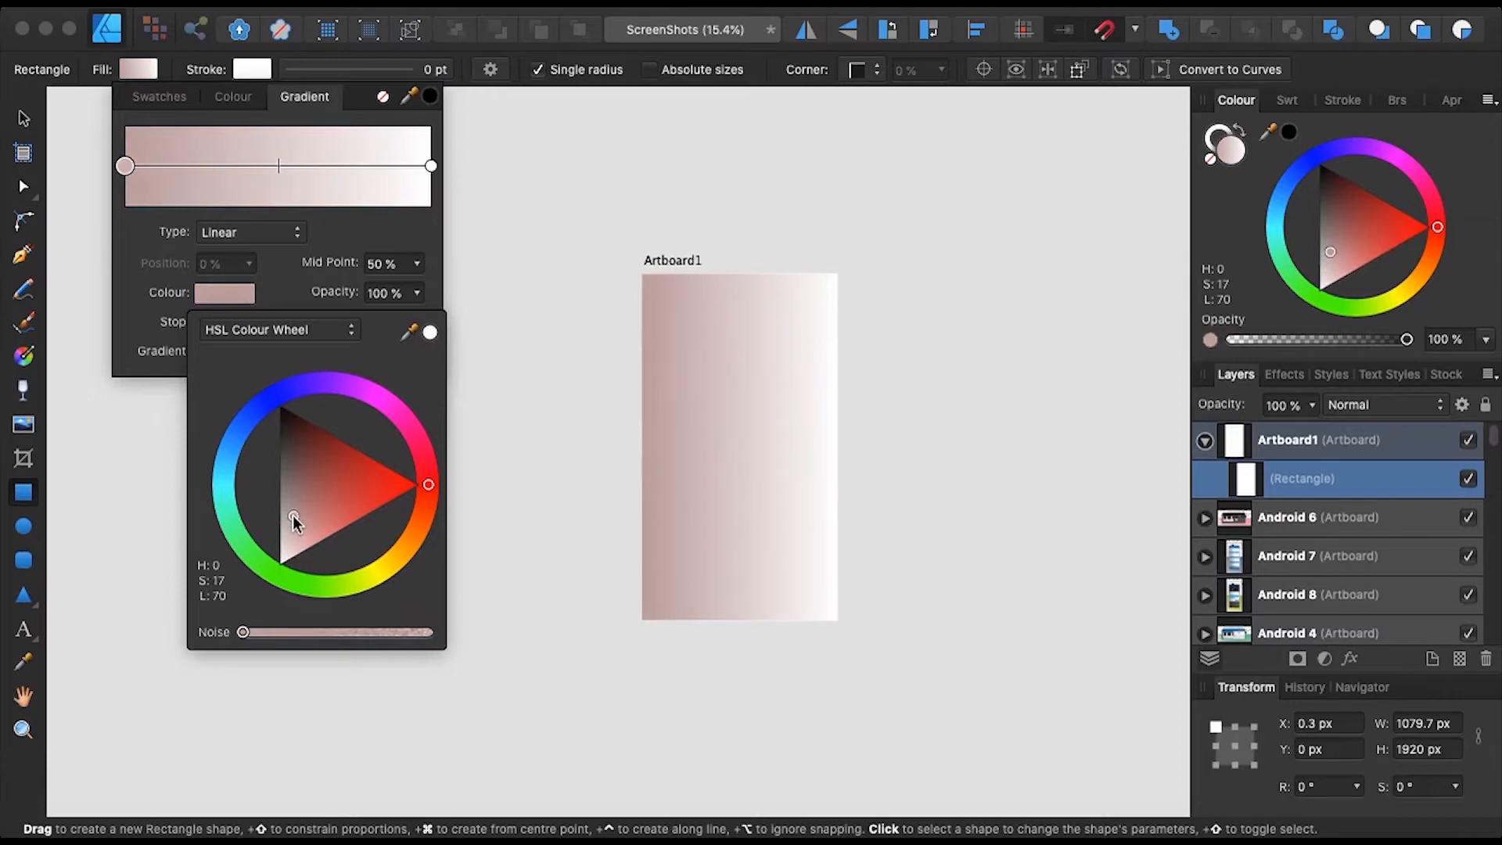
pyautogui.moveTo(292, 516); pyautogui.dragTo(309, 528)
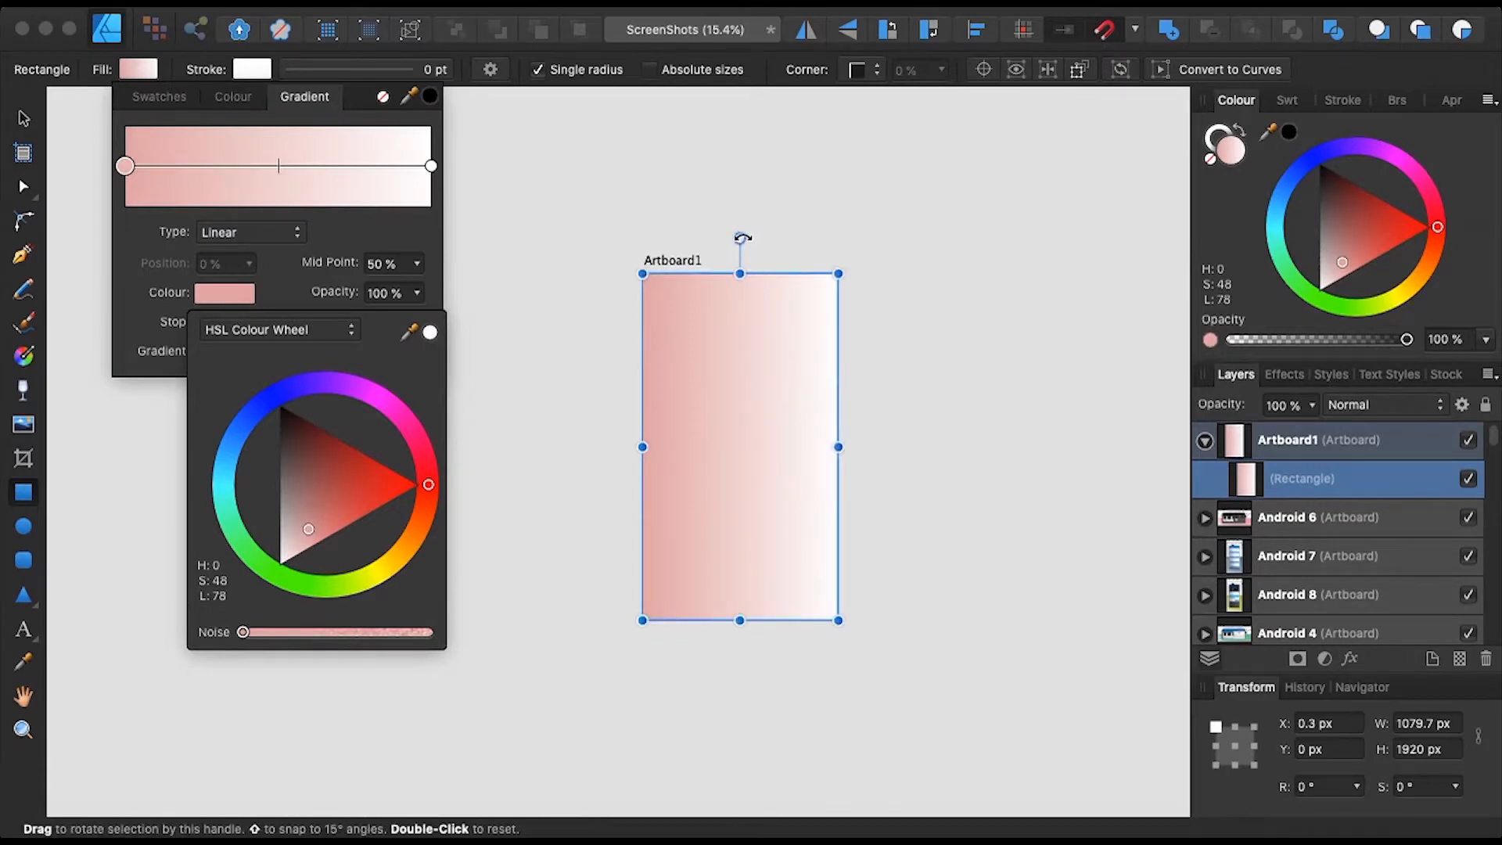
# - Reset the rectangle's rotation to 0 and change the gradient type to Conical
pyautogui.moveTo(741, 237); pyautogui.dragTo(529, 442)
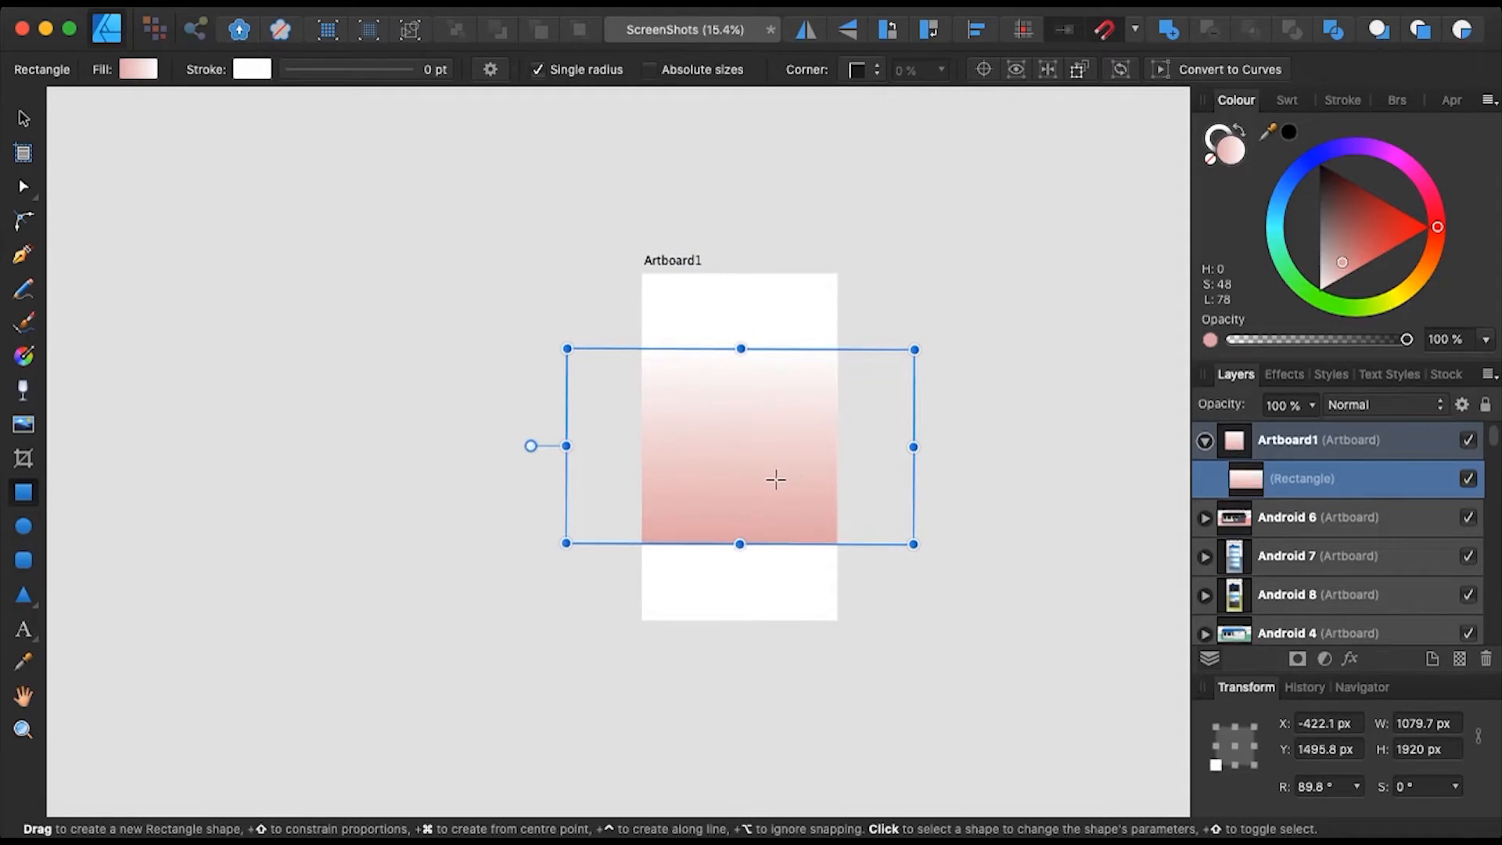
pyautogui.moveTo(531, 446); pyautogui.dragTo(738, 219)
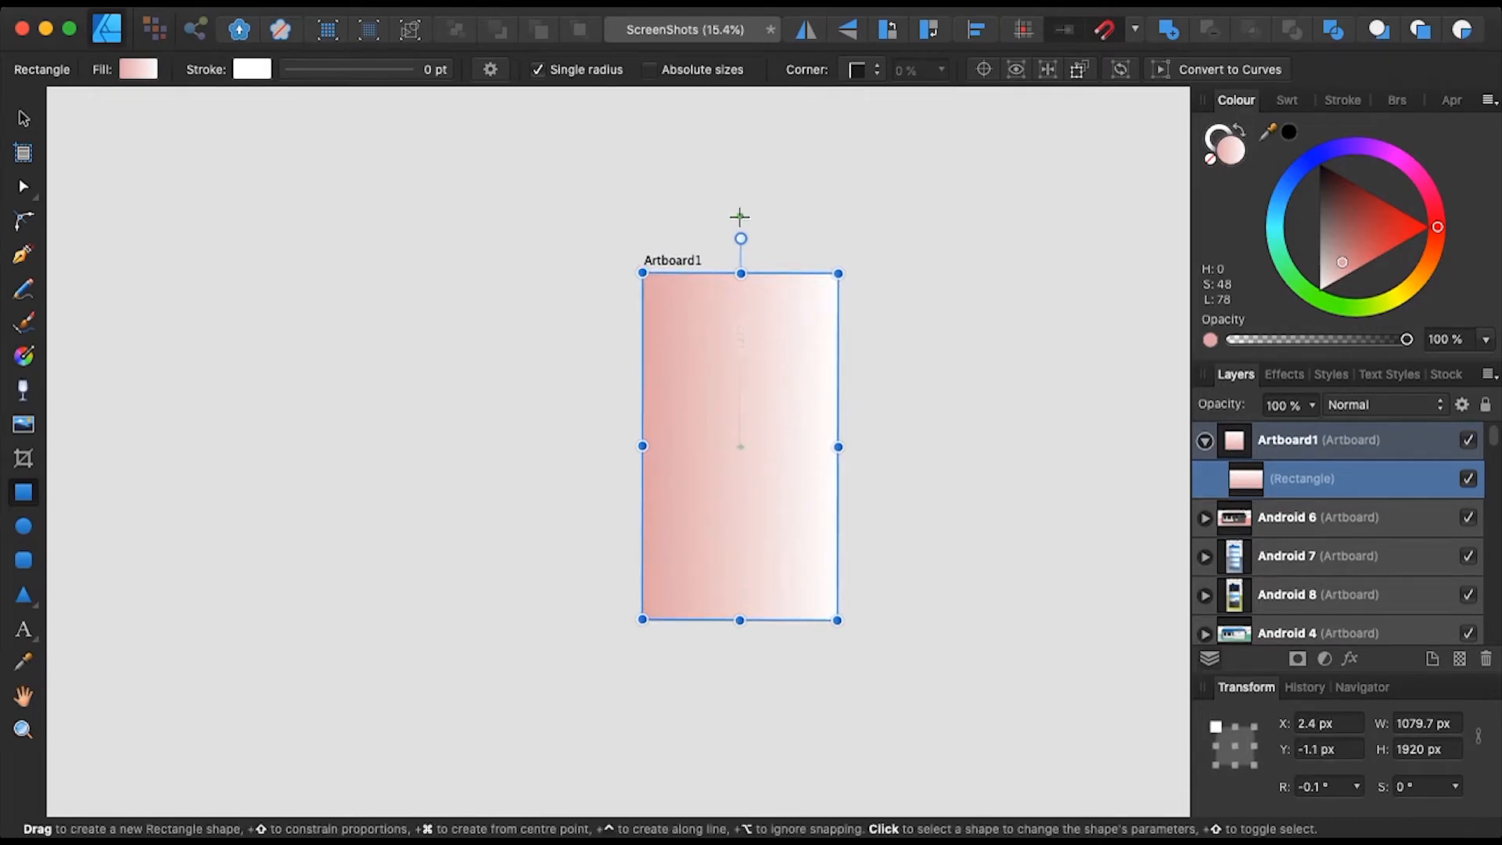
pyautogui.click(1325, 793)
pyautogui.write('0')
pyautogui.press('Return')
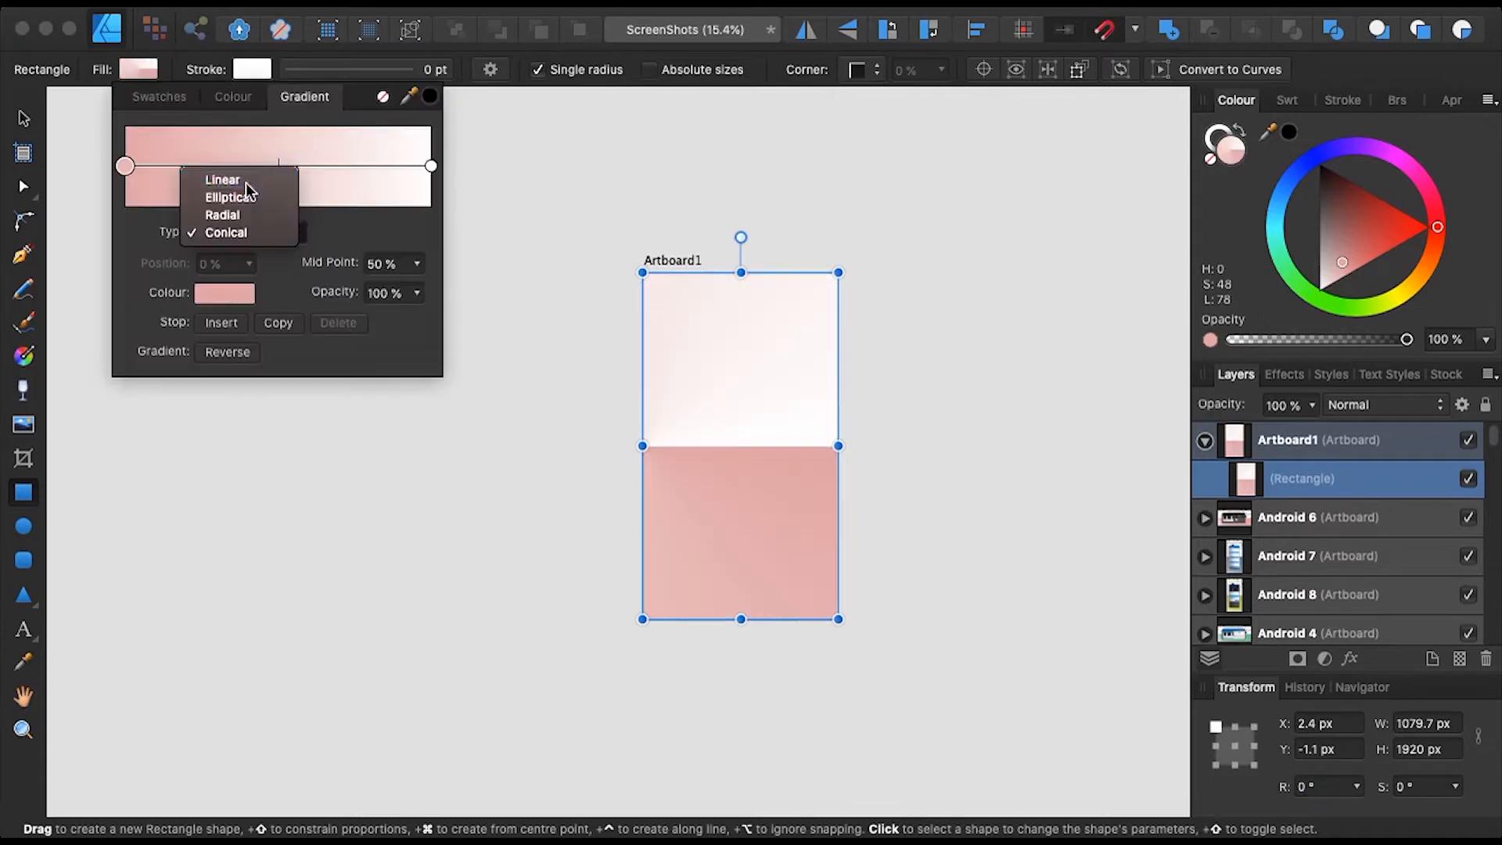
pyautogui.click(246, 182)
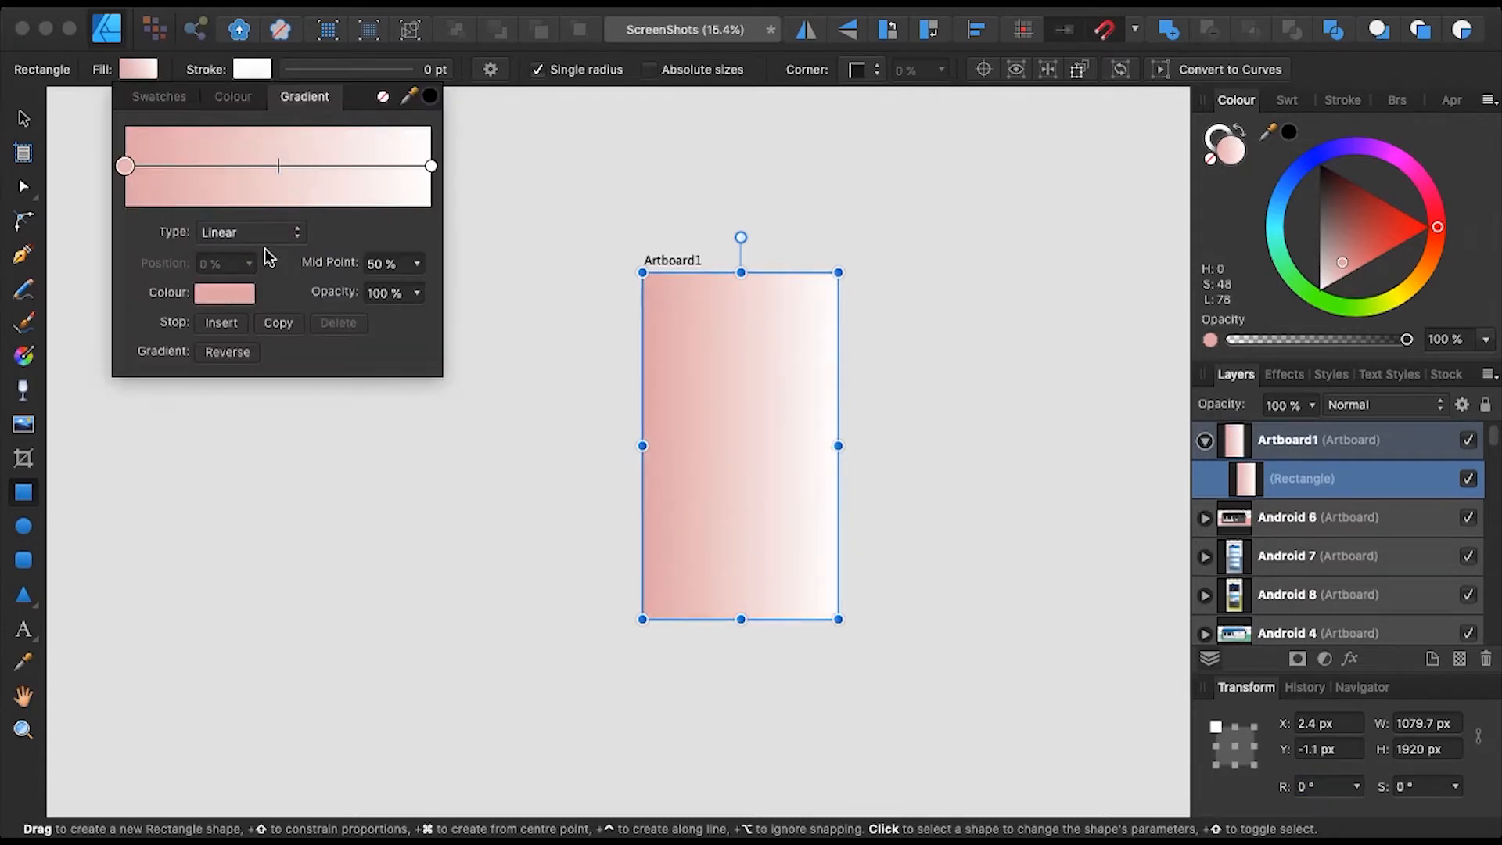
pyautogui.click(266, 236)
pyautogui.click(247, 289)
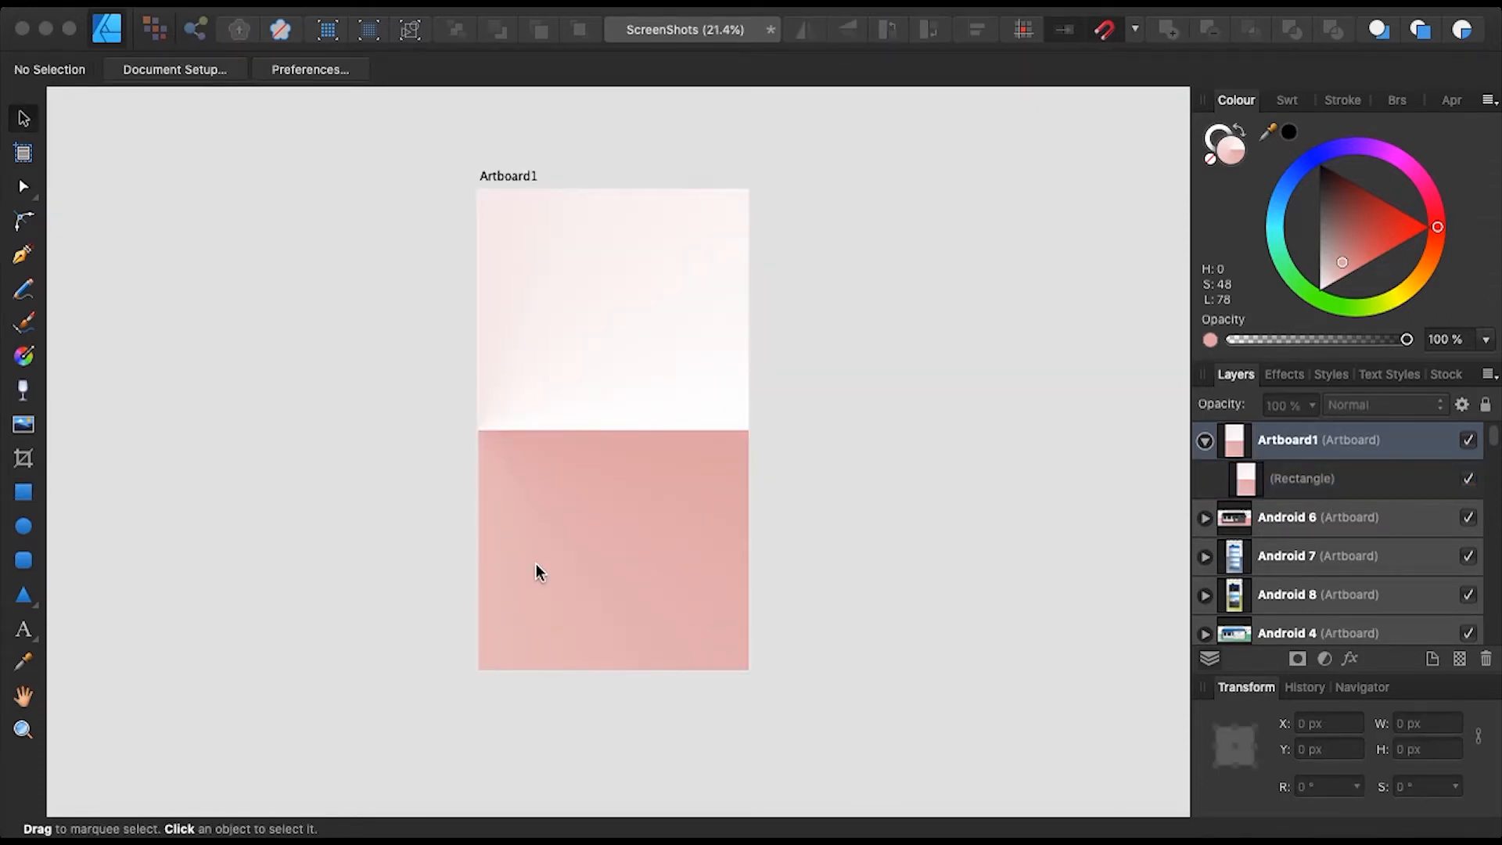
# - Drag iPhone 12 Pro Max - Silver - Vertical.psd from Finder onto Artboard1
pyautogui.press('super+Tab')
pyautogui.press('super+Tab')
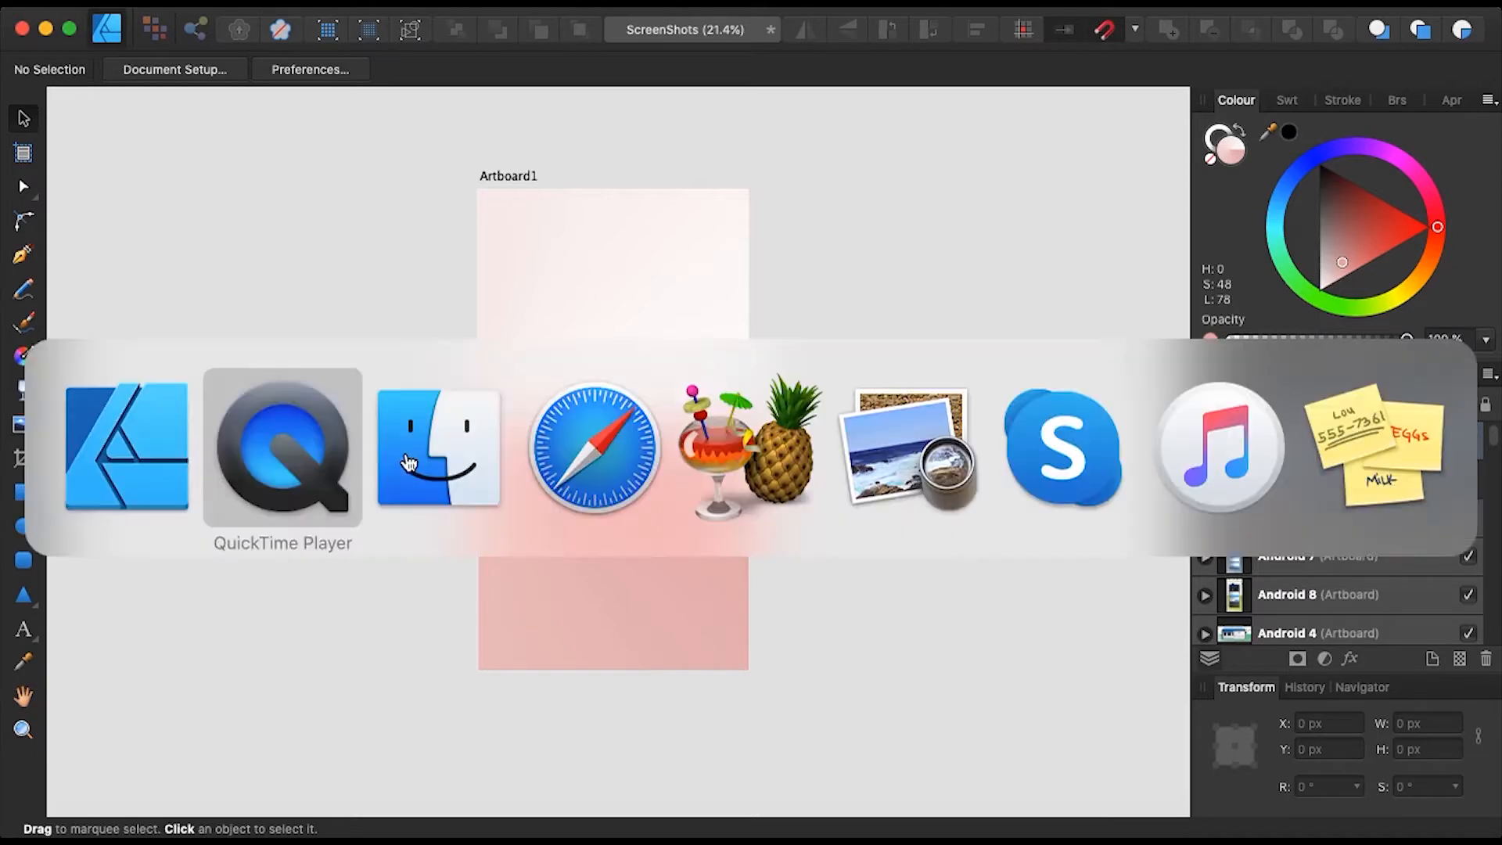
pyautogui.hscroll(-5, 223, 241)
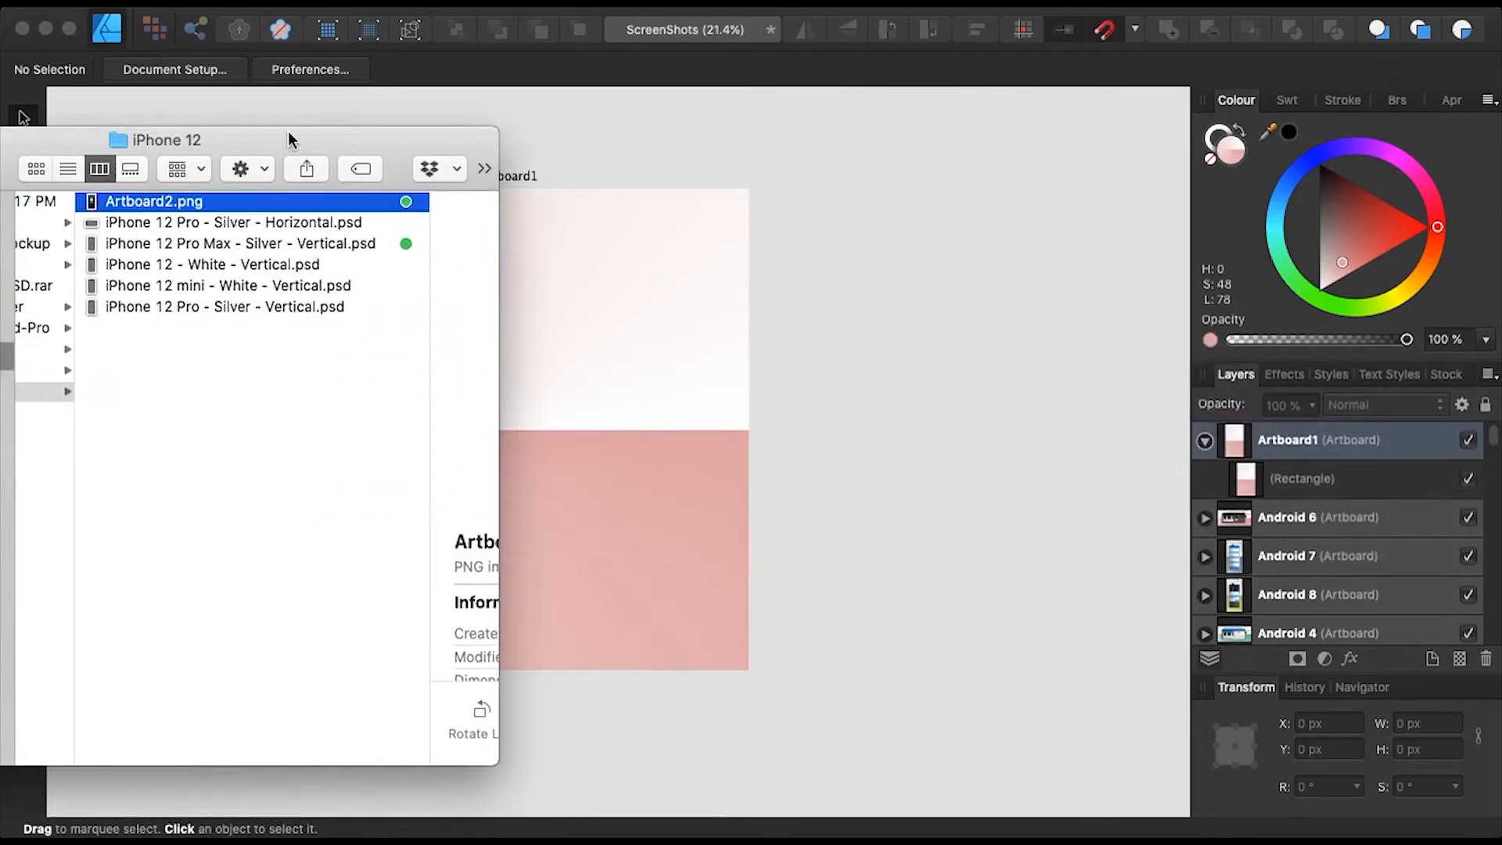
pyautogui.moveTo(288, 137); pyautogui.dragTo(255, 146)
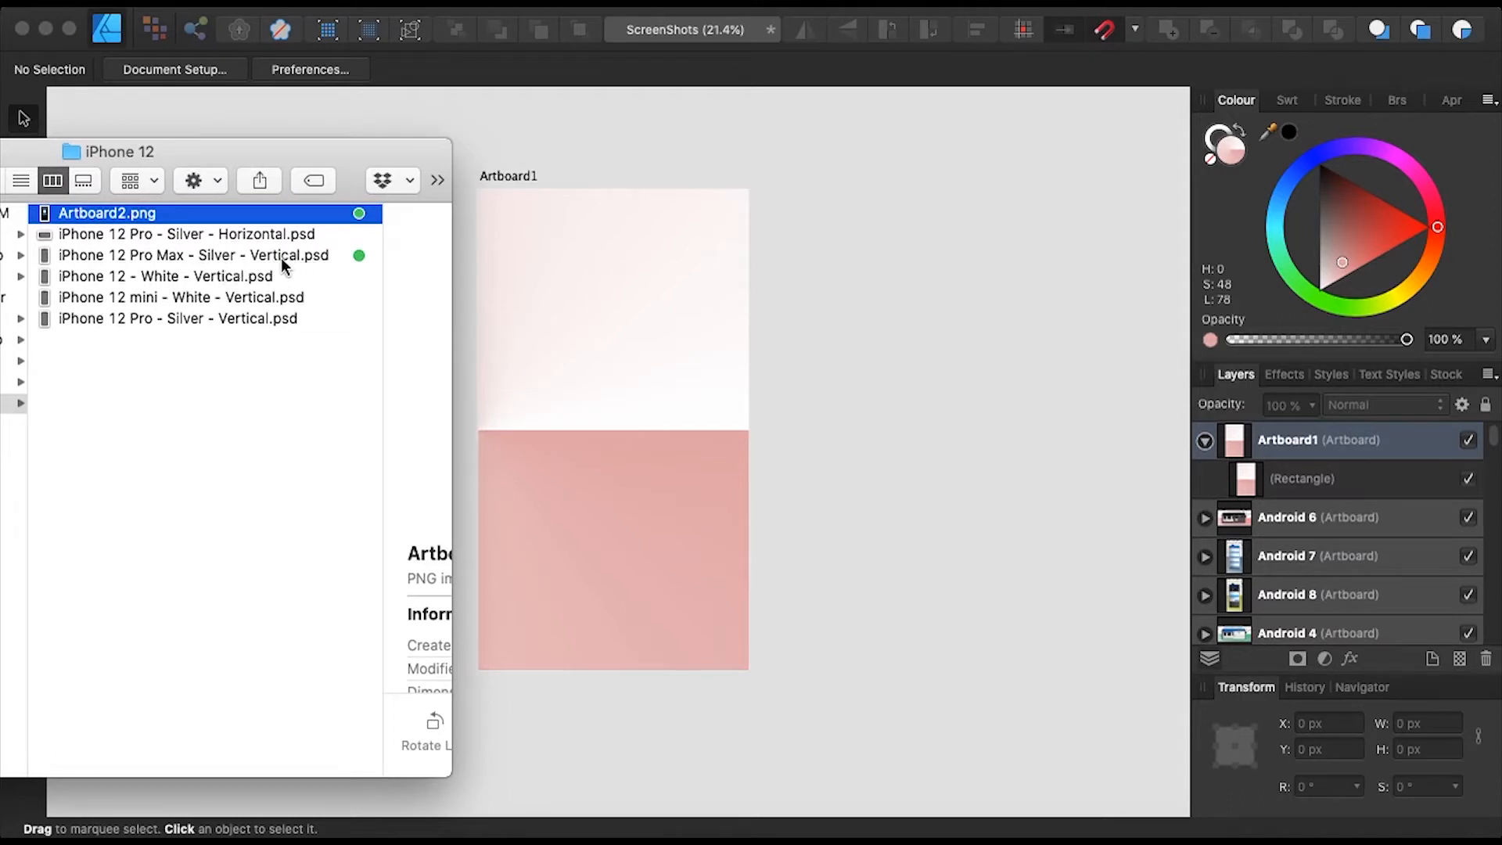
pyautogui.moveTo(228, 250); pyautogui.dragTo(632, 448)
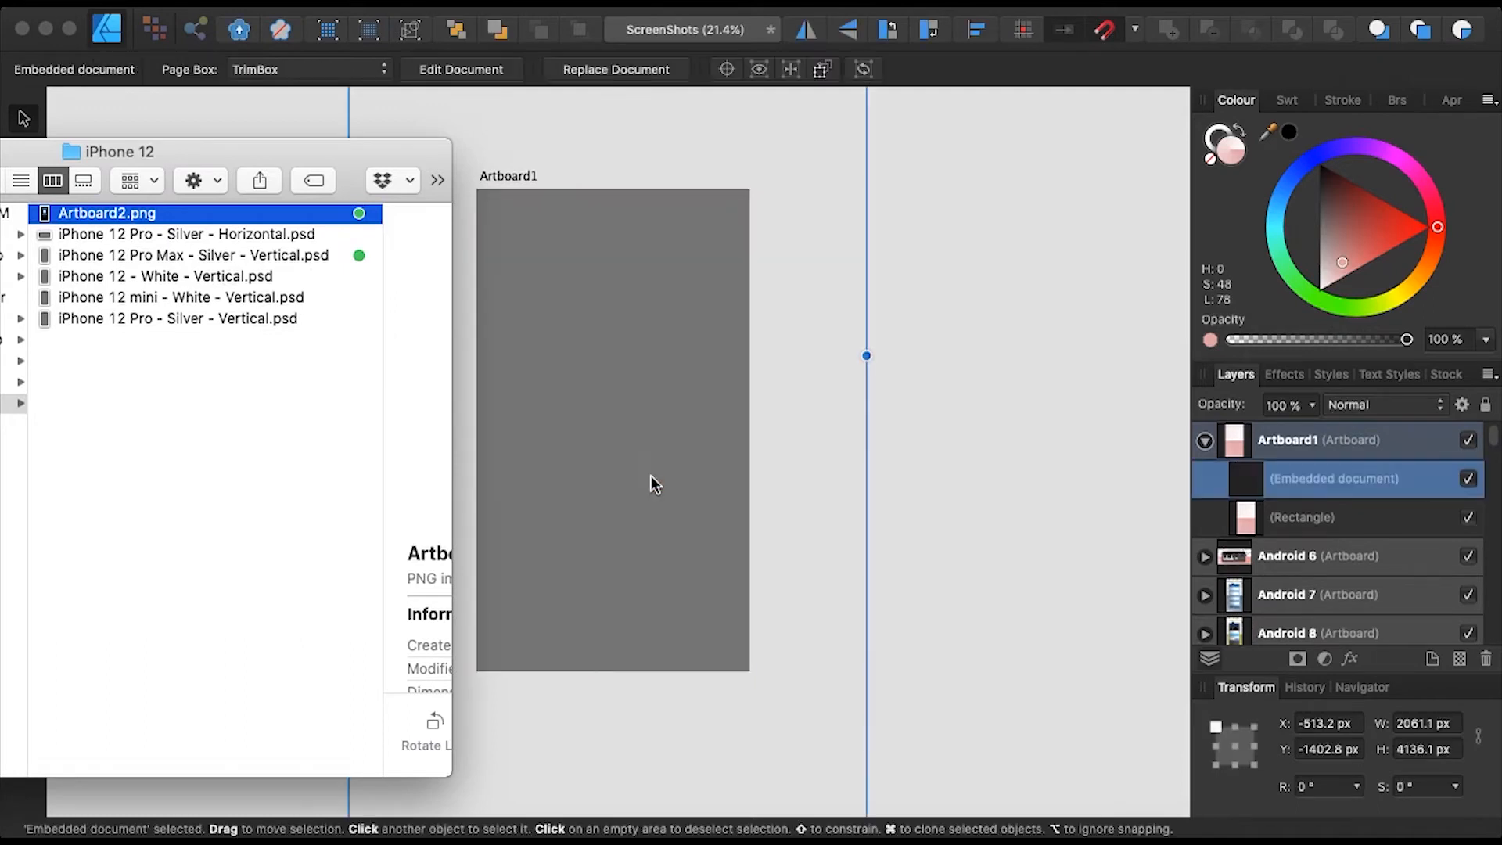
# - Resize the phone mockup to about 698 × 1400 px and centre it on Artboard1
pyautogui.click(651, 476)
pyautogui.scroll(-2, 651, 475)
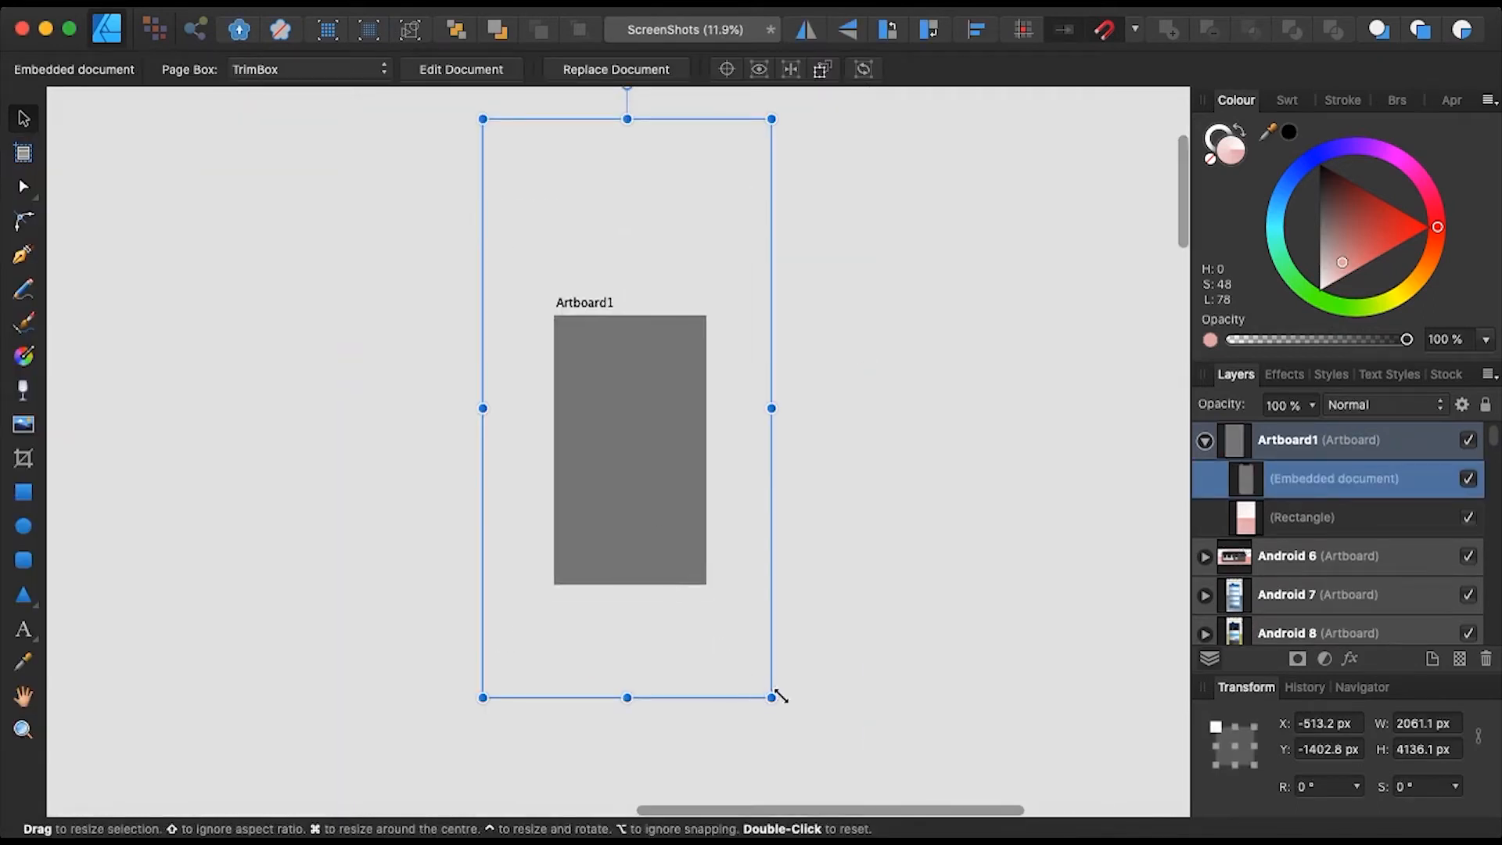
pyautogui.moveTo(772, 693); pyautogui.dragTo(540, 389)
pyautogui.moveTo(524, 251); pyautogui.dragTo(613, 453)
pyautogui.moveTo(692, 571); pyautogui.dragTo(666, 521)
pyautogui.moveTo(618, 452); pyautogui.dragTo(630, 476)
# - Open the embedded phone mockup for editing in its own tab
pyautogui.scroll(3, 715, 515)
pyautogui.scroll(3, 715, 515)
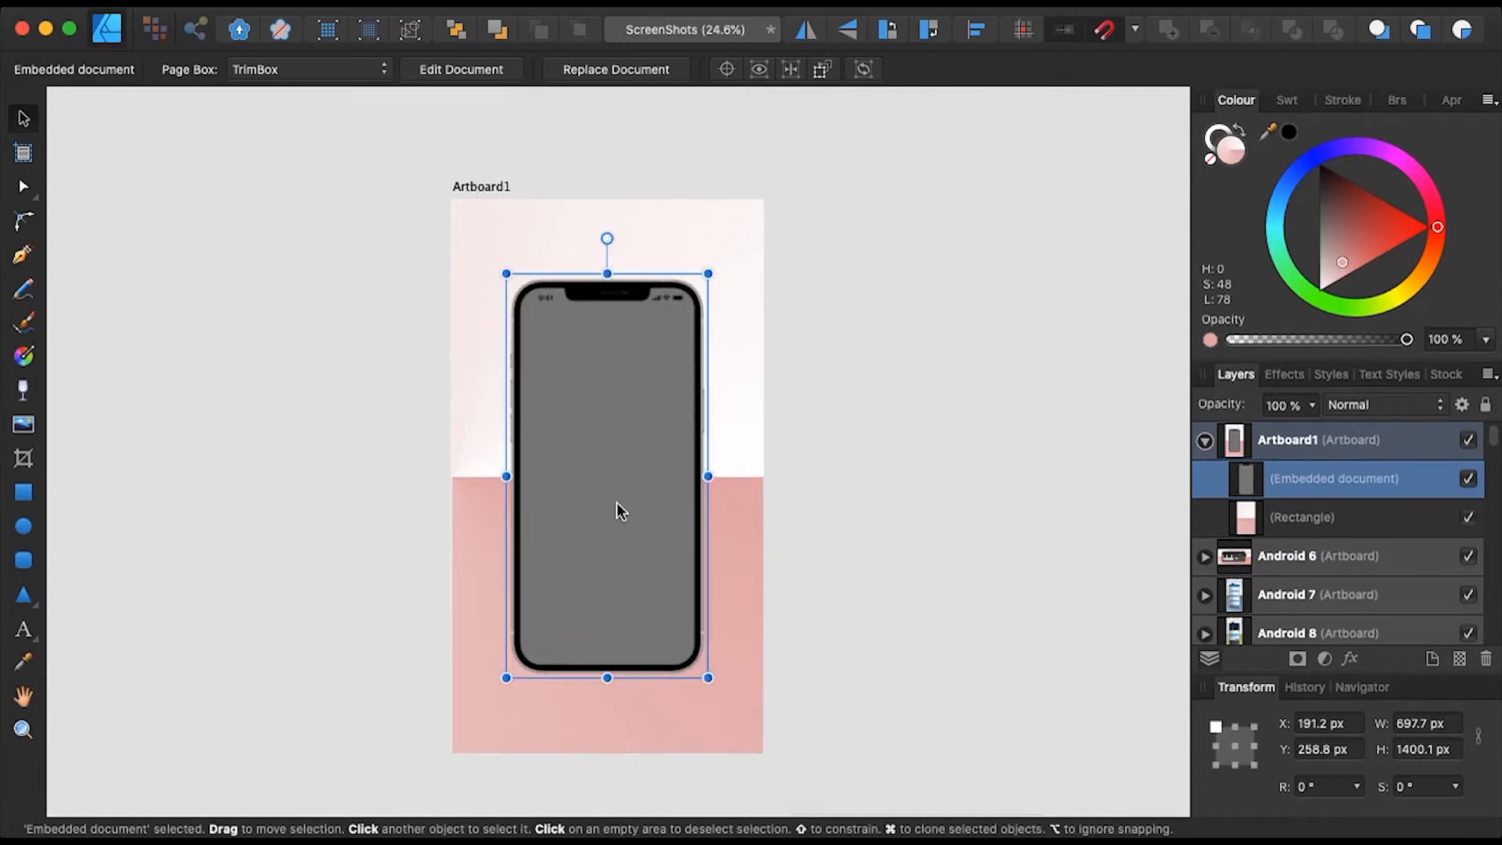
pyautogui.doubleClick(594, 443)
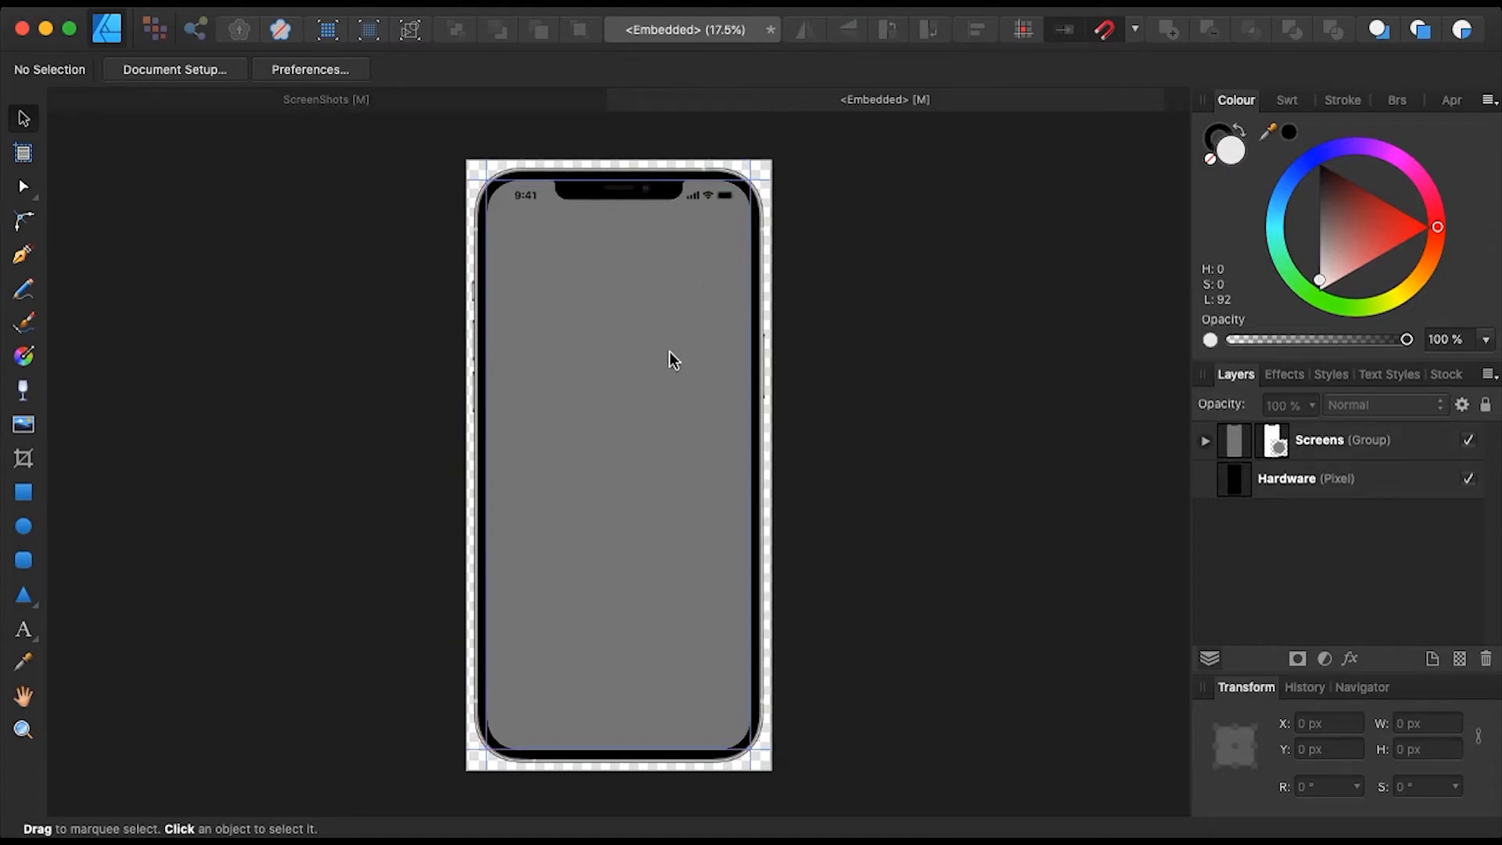
# - Place Artboard2.png on the phone screen and enlarge it to 1284 × 2780 px
pyautogui.press('super+Tab')
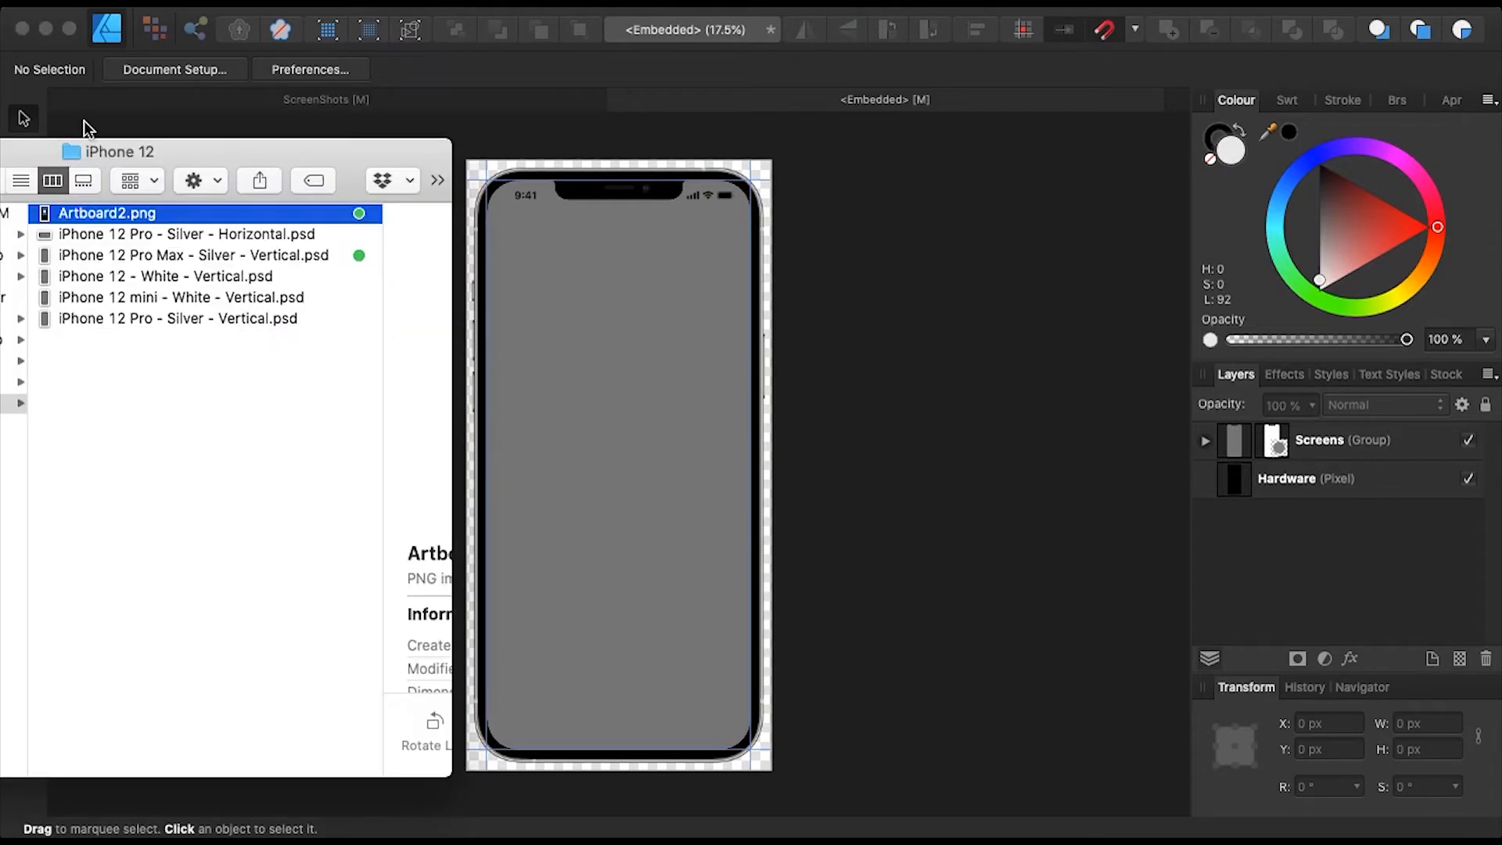
pyautogui.moveTo(88, 214); pyautogui.dragTo(579, 483)
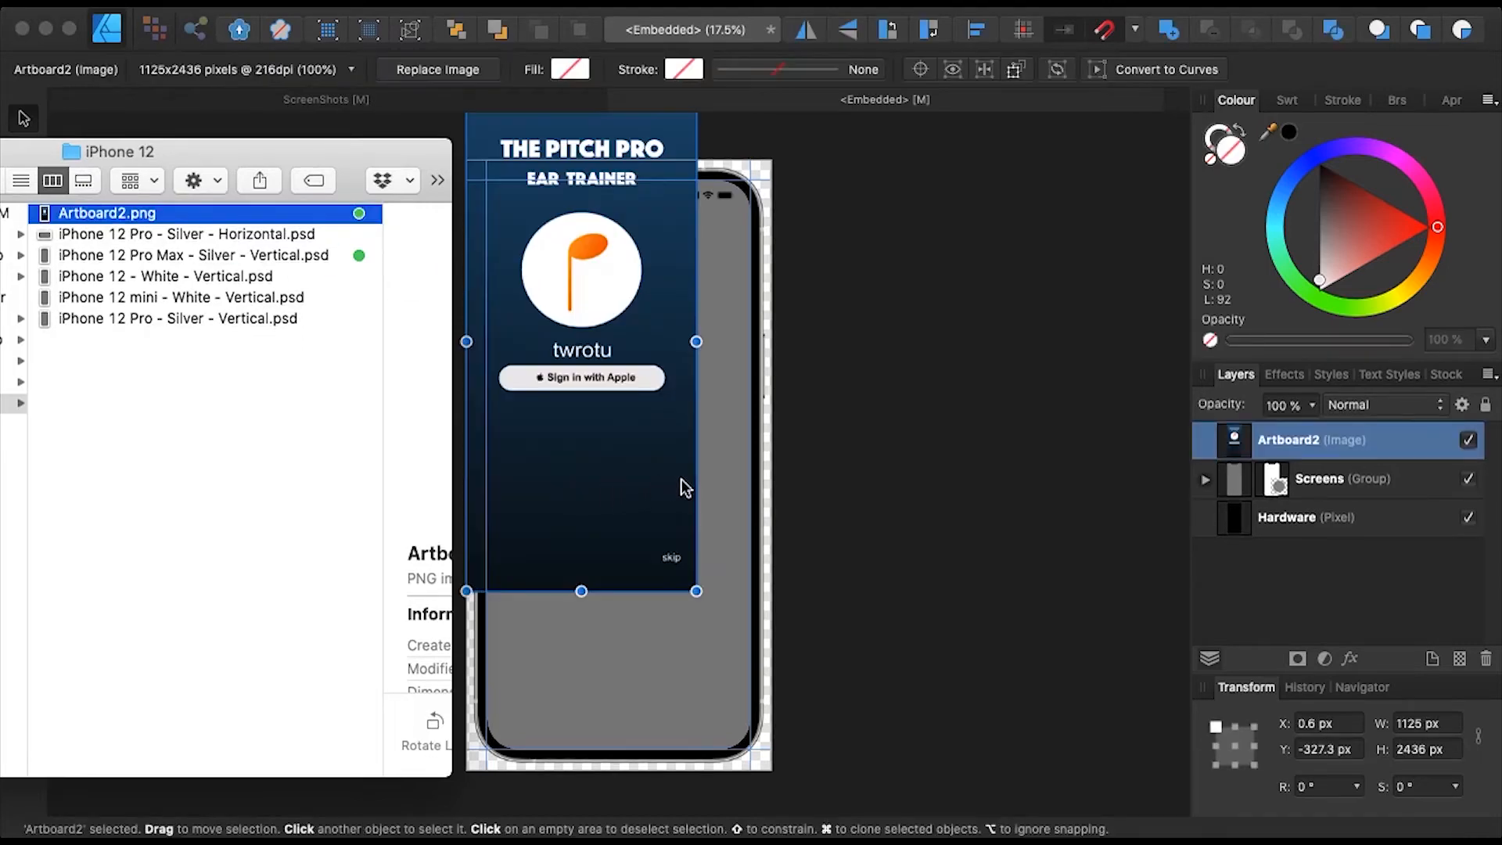
pyautogui.moveTo(610, 380); pyautogui.dragTo(623, 463)
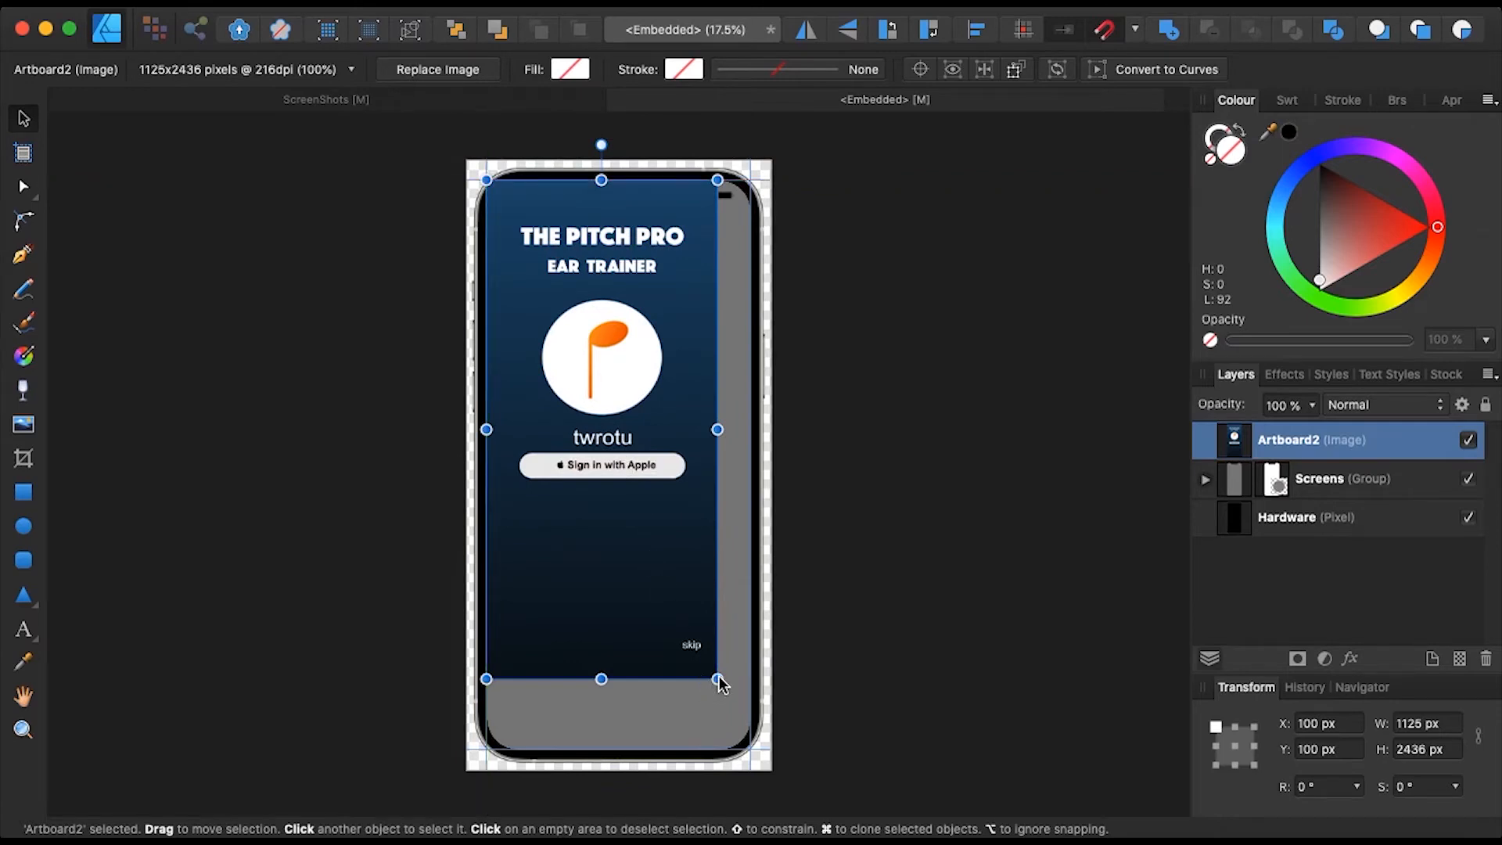
pyautogui.moveTo(719, 679); pyautogui.dragTo(780, 721)
pyautogui.scroll(5, 872, 599)
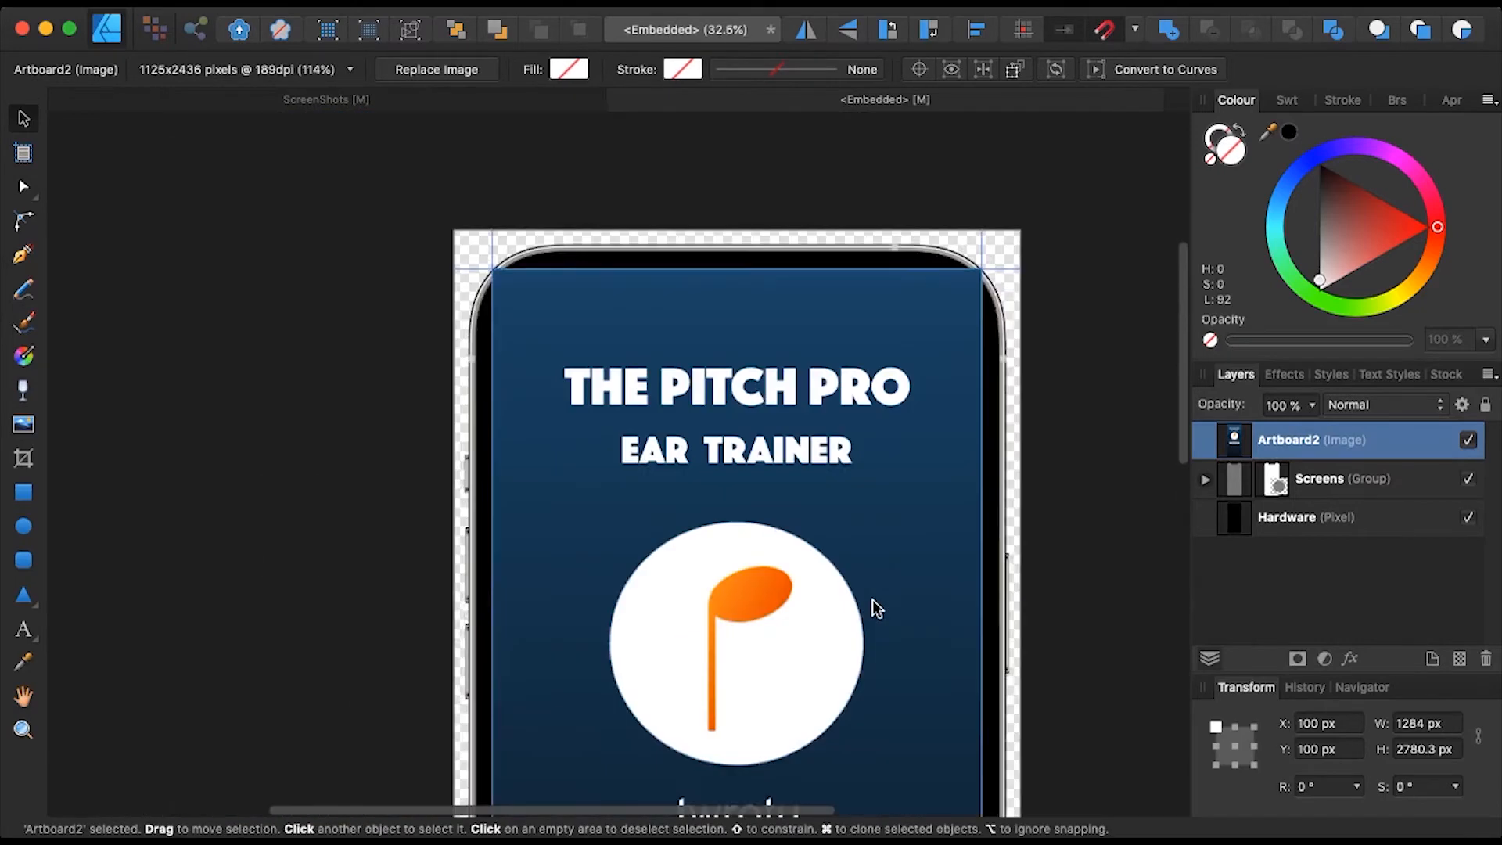
pyautogui.scroll(-3, 516, 339)
pyautogui.hscroll(3, 516, 339)
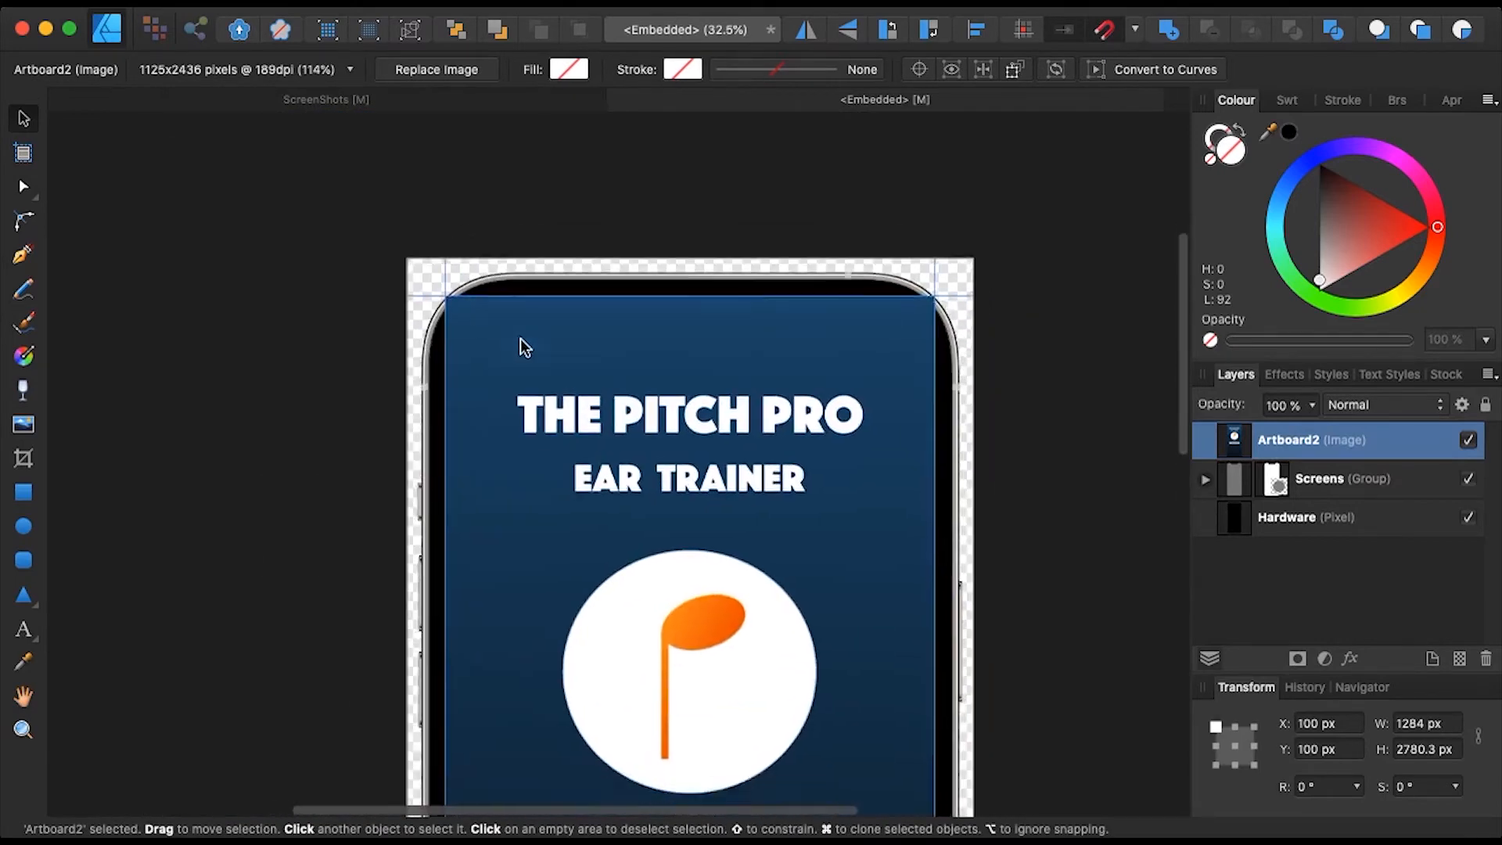
pyautogui.scroll(-2, 471, 367)
pyautogui.hscroll(3, 472, 367)
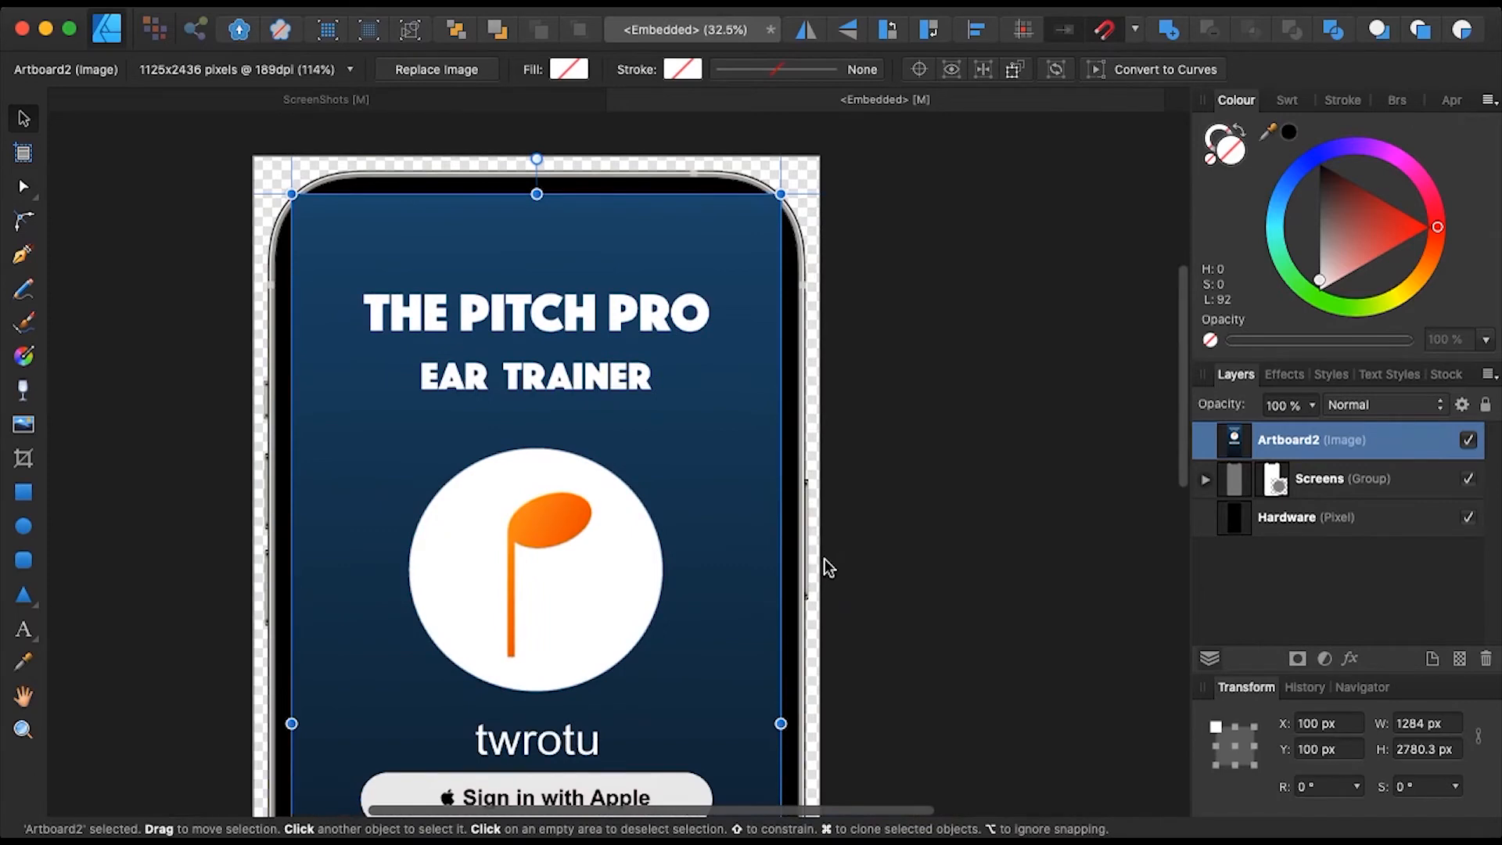
pyautogui.scroll(-2, 828, 573)
pyautogui.scroll(-4, 828, 573)
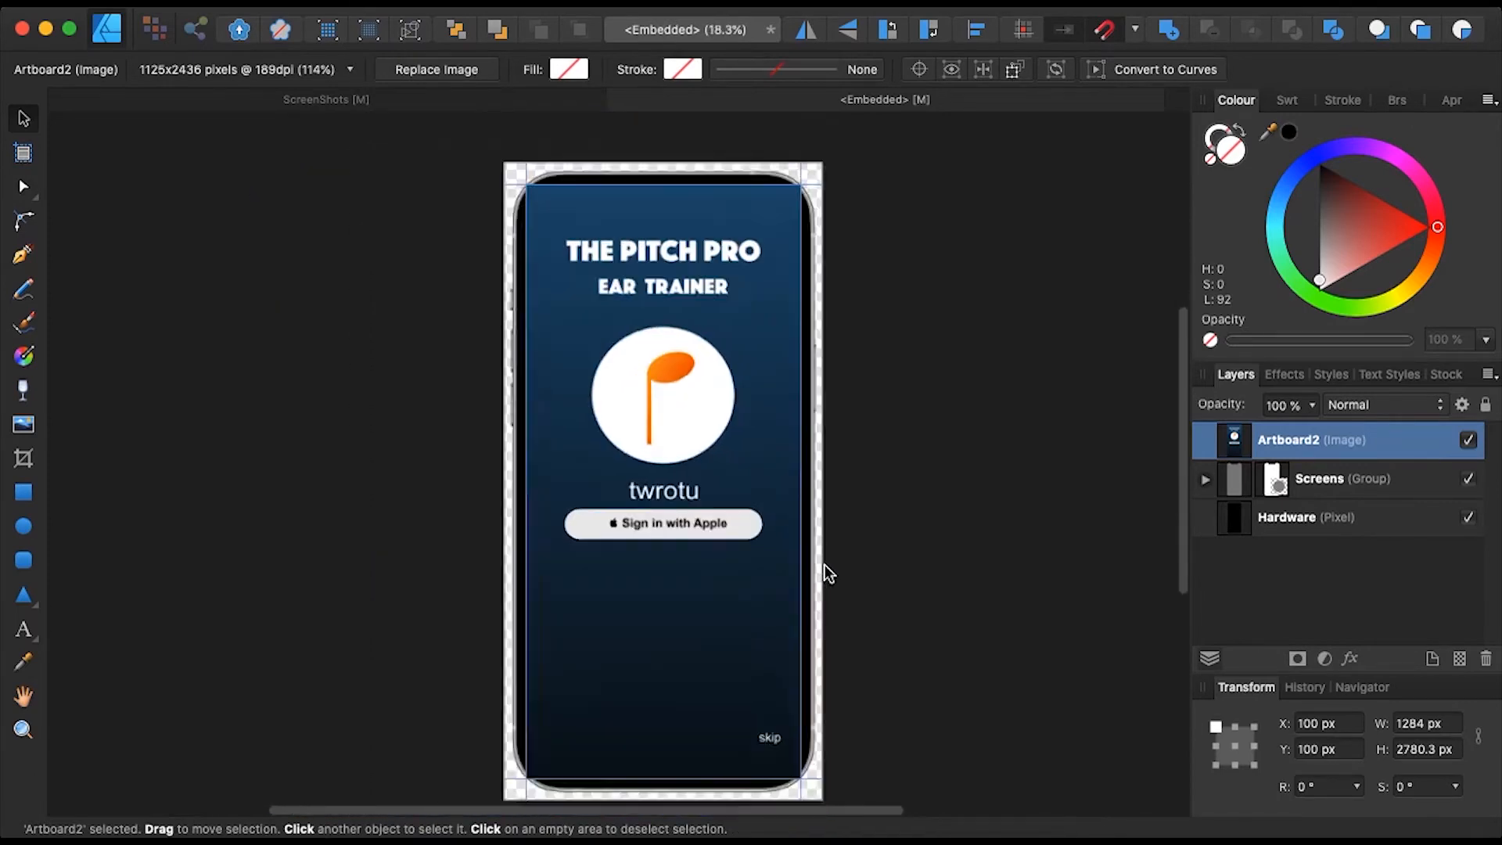
# - Move the Artboard2 layer into Screens below Status Bars, then close the embedded tab
pyautogui.click(1206, 479)
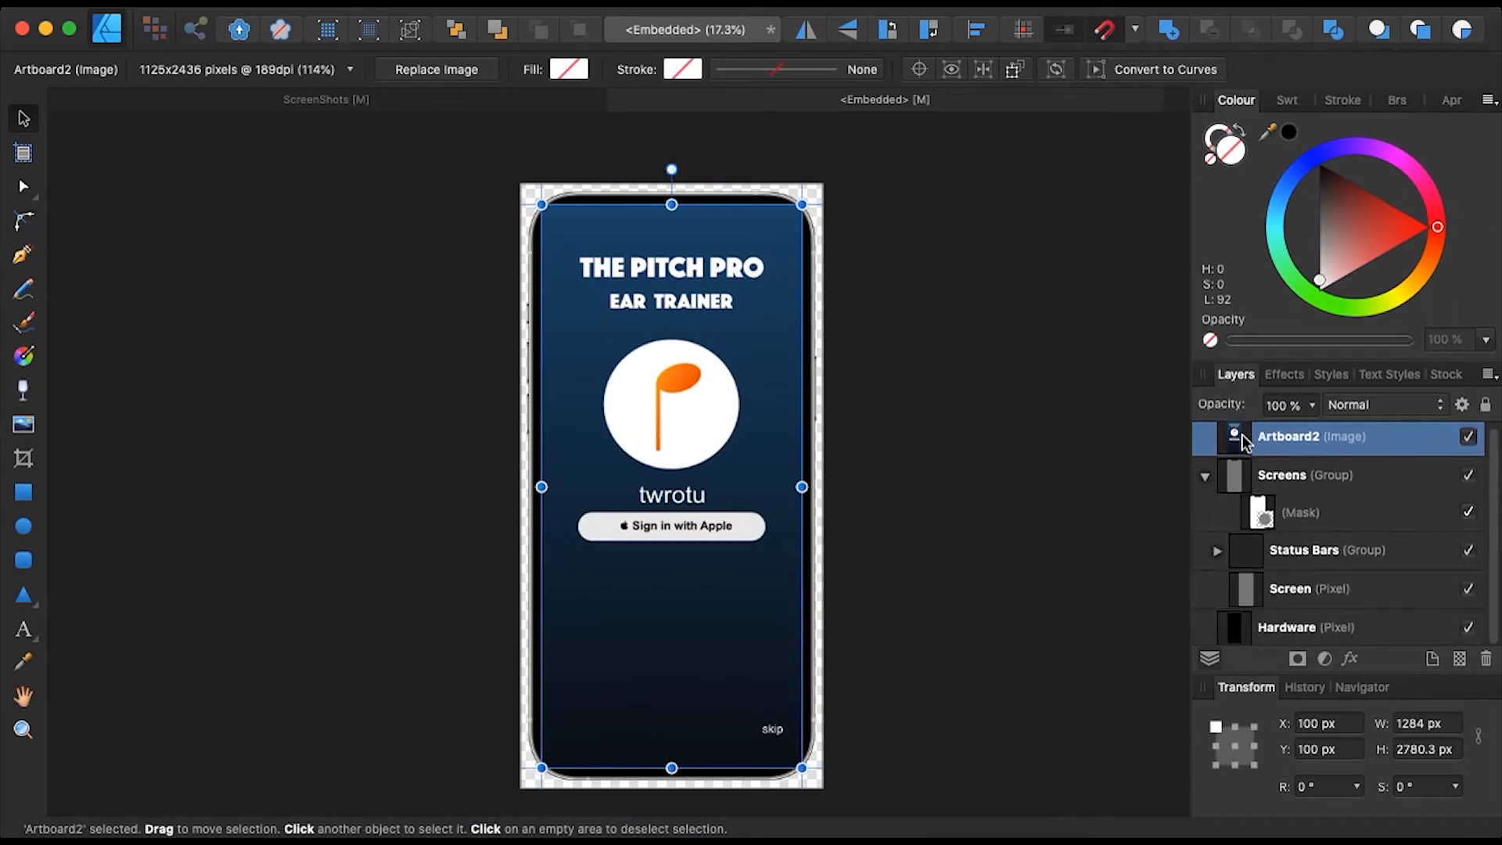
pyautogui.moveTo(1234, 442); pyautogui.dragTo(1229, 565)
pyautogui.scroll(5, 1008, 521)
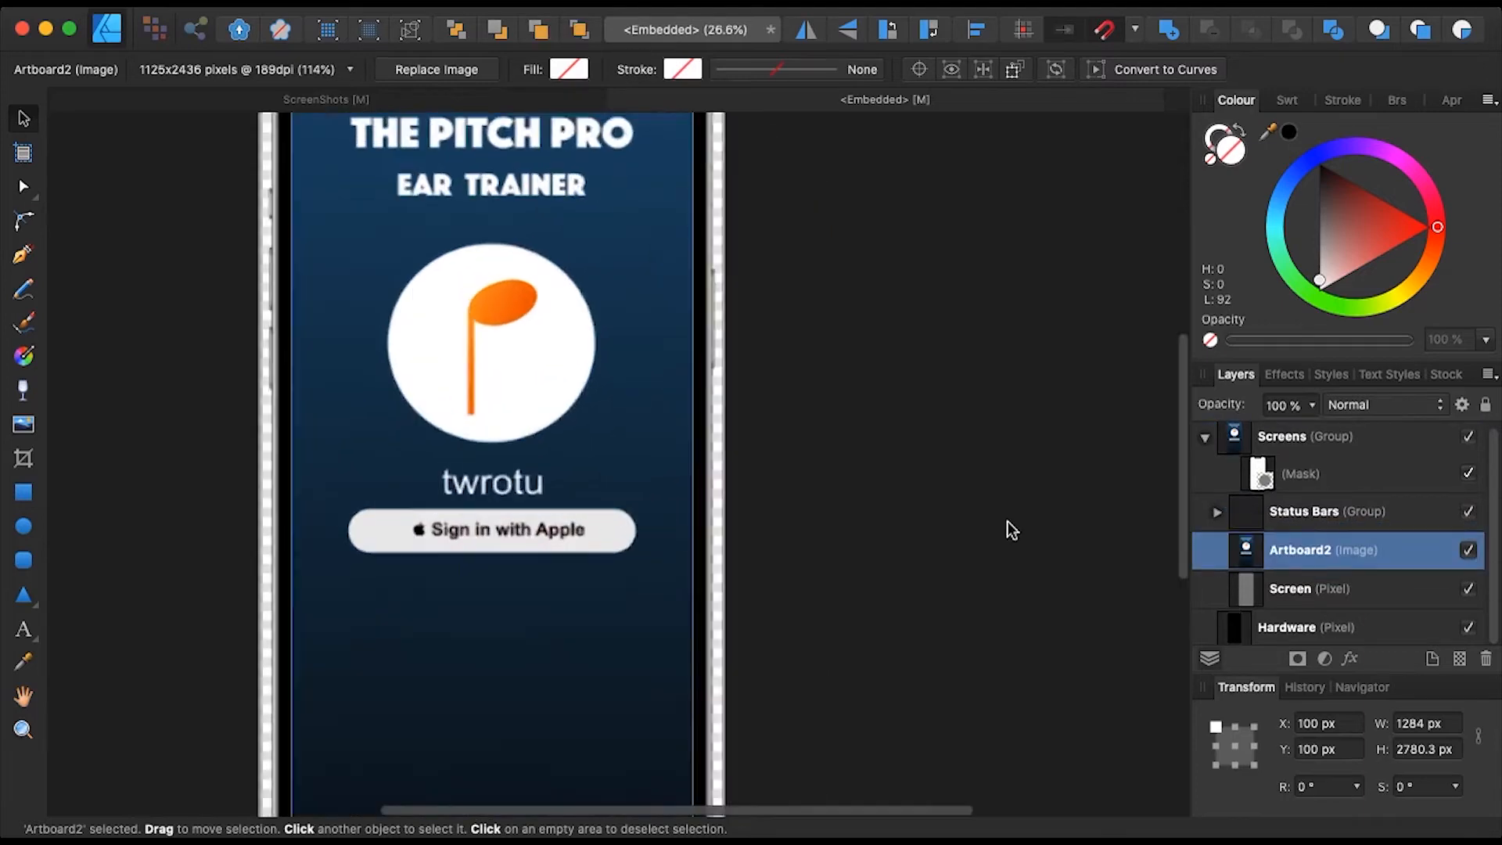
pyautogui.scroll(5, 1007, 521)
pyautogui.hscroll(-4, 1007, 521)
pyautogui.scroll(4, 1007, 520)
pyautogui.hscroll(-1, 1008, 519)
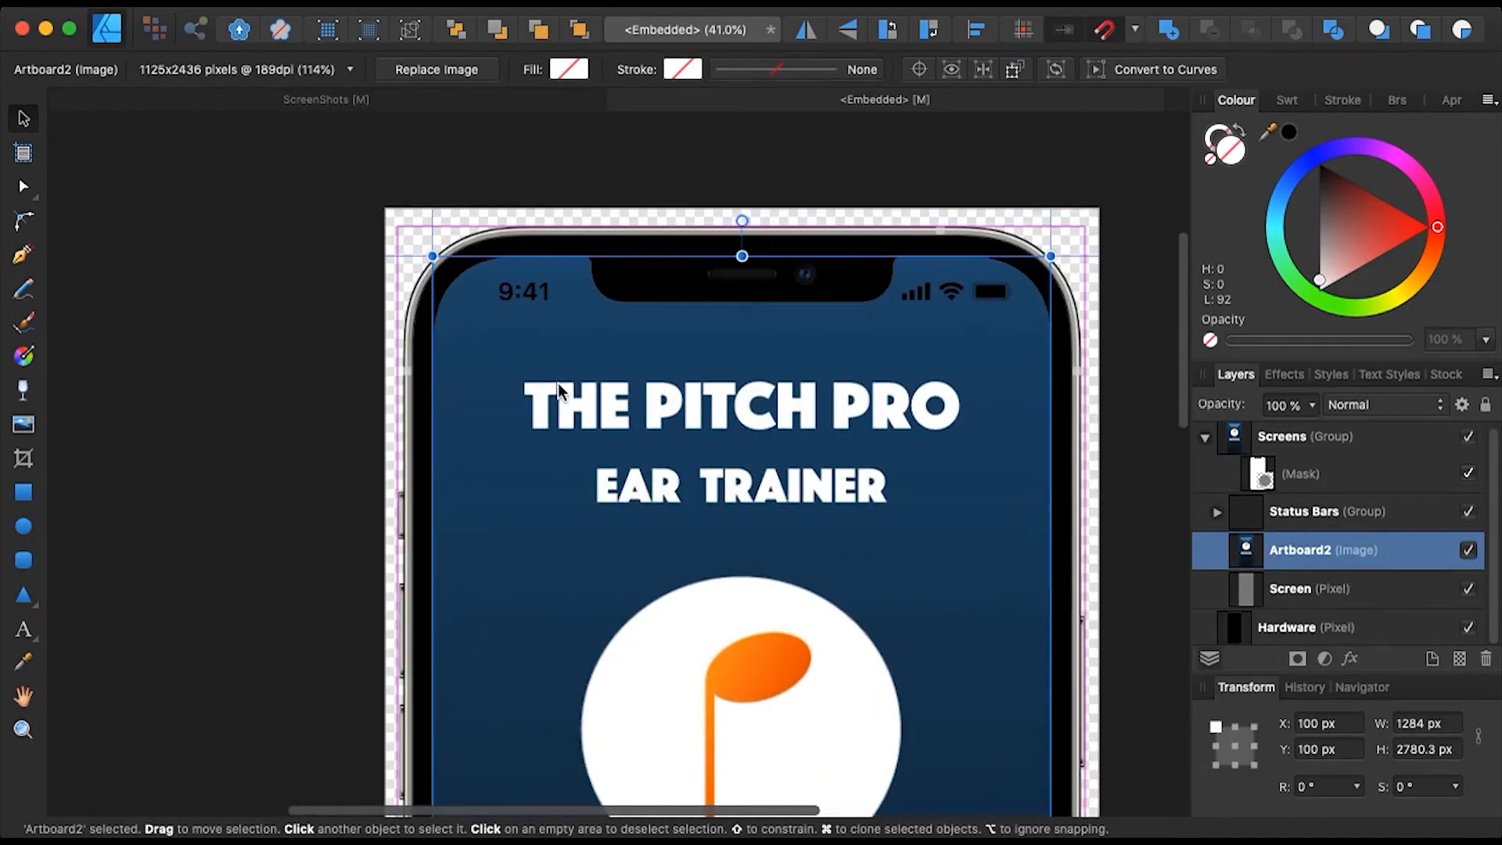
pyautogui.hscroll(3, 519, 383)
pyautogui.scroll(-3, 519, 384)
pyautogui.scroll(-10, 521, 385)
pyautogui.hscroll(3, 520, 385)
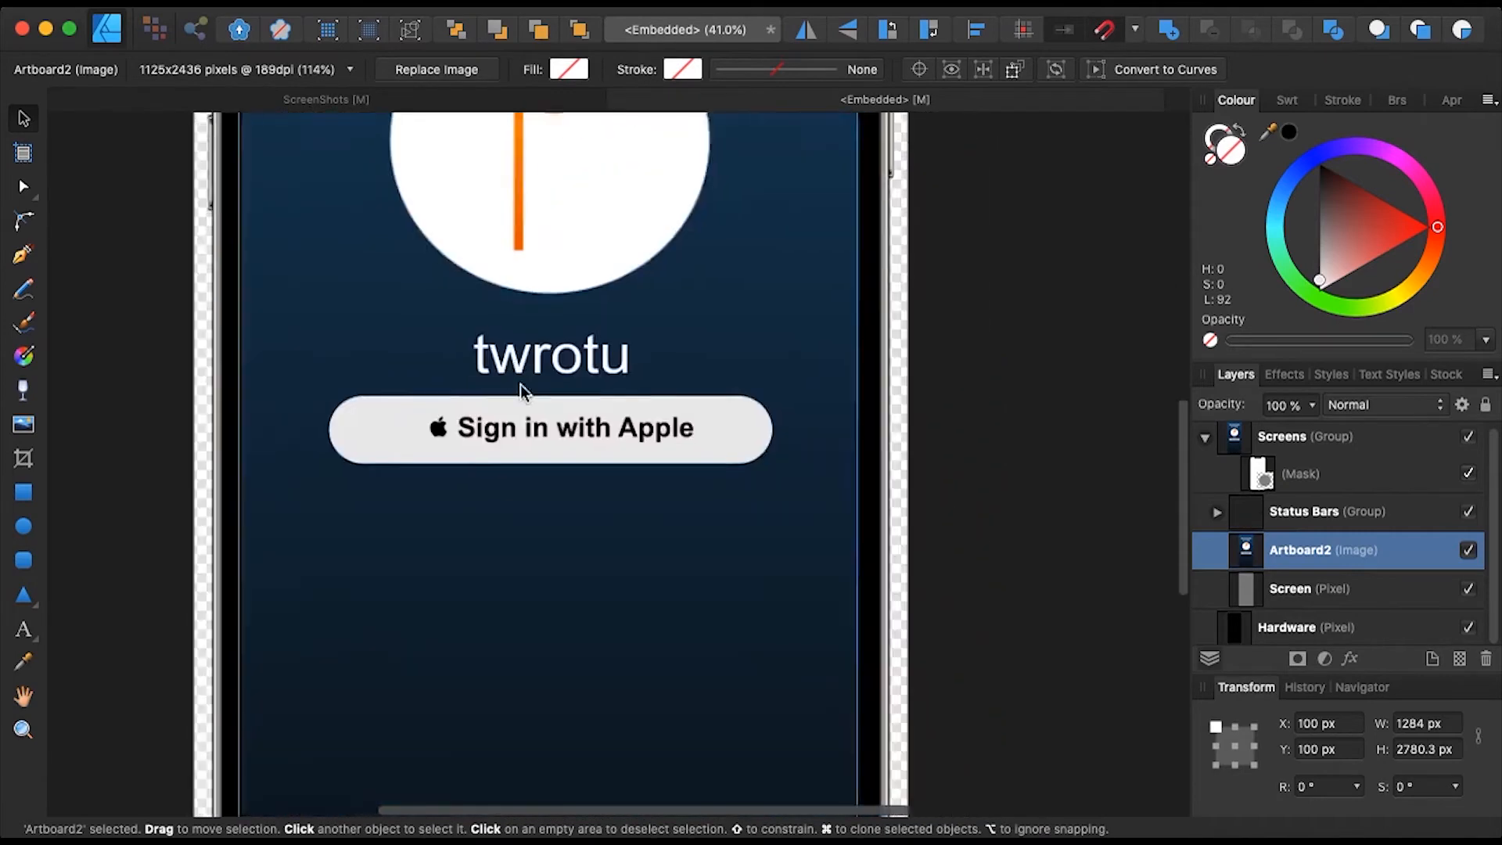
pyautogui.scroll(-5, 520, 387)
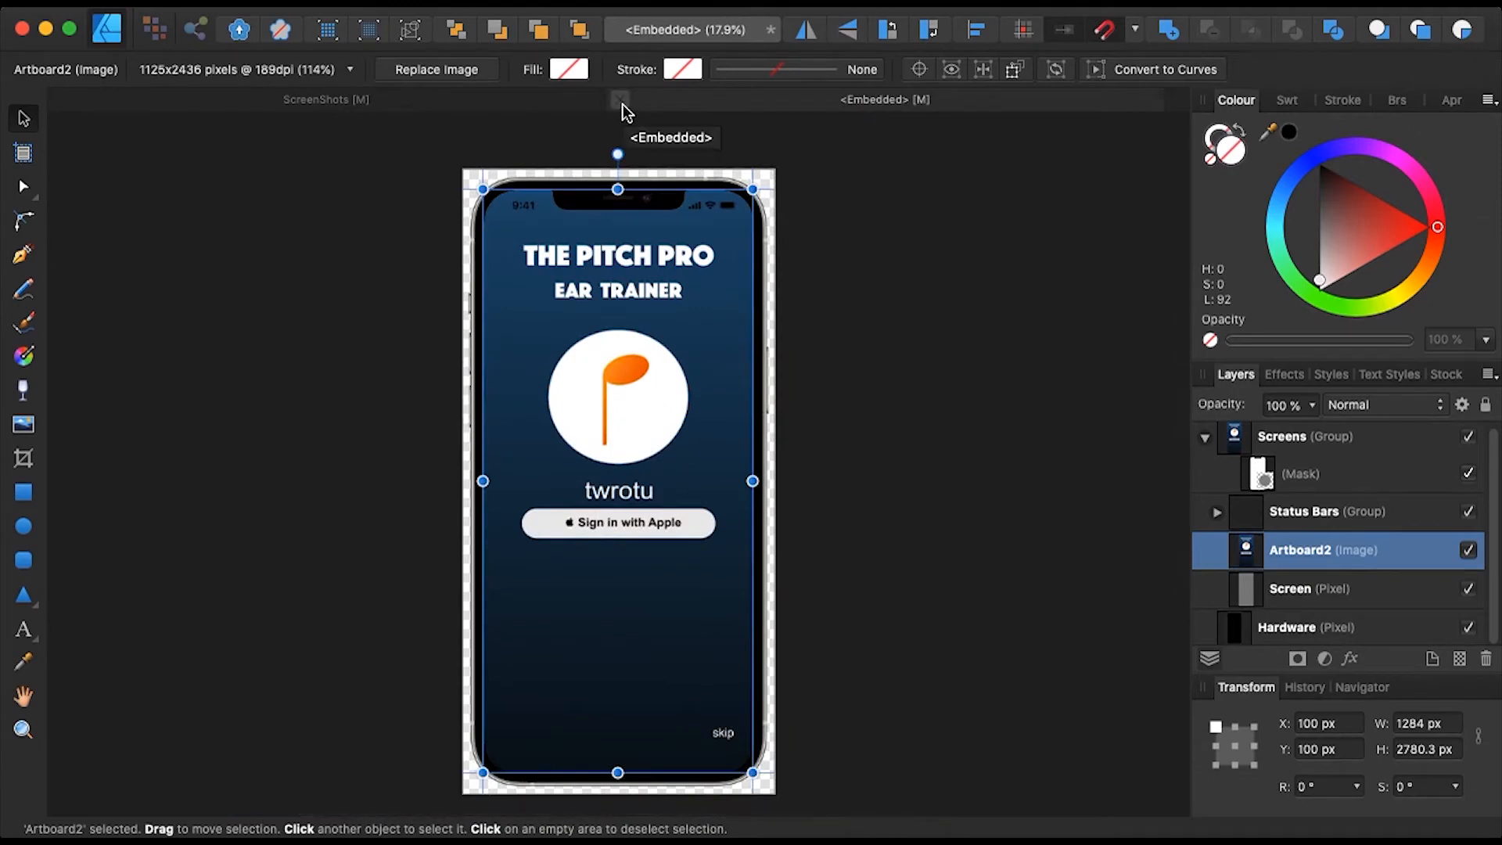
pyautogui.click(620, 100)
pyautogui.scroll(8, 811, 332)
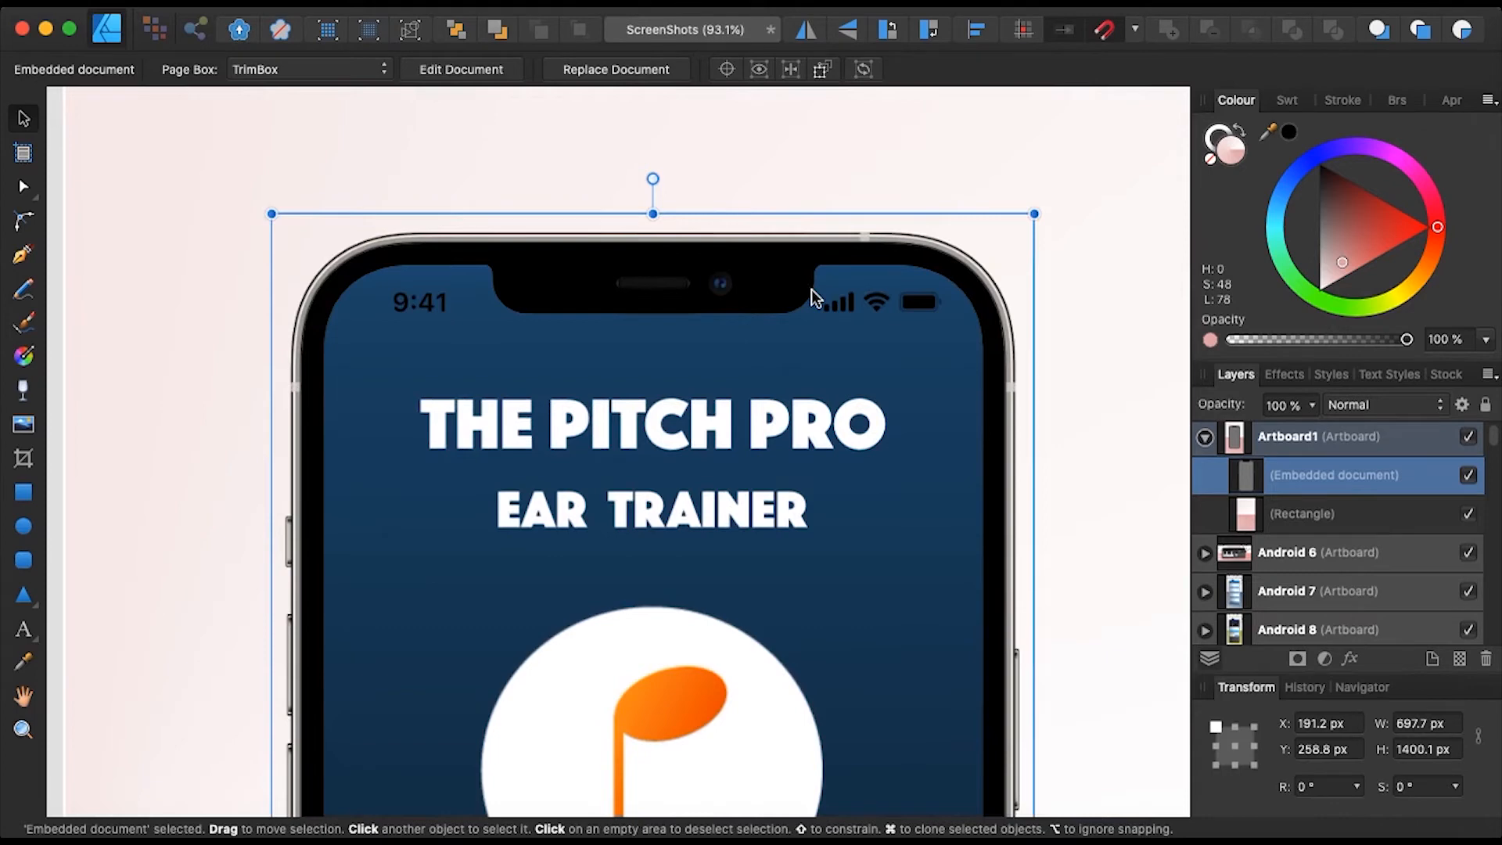
pyautogui.scroll(1, 810, 289)
pyautogui.scroll(2, 811, 289)
pyautogui.scroll(-4, 811, 288)
pyautogui.scroll(-10, 811, 288)
pyautogui.hscroll(2, 811, 288)
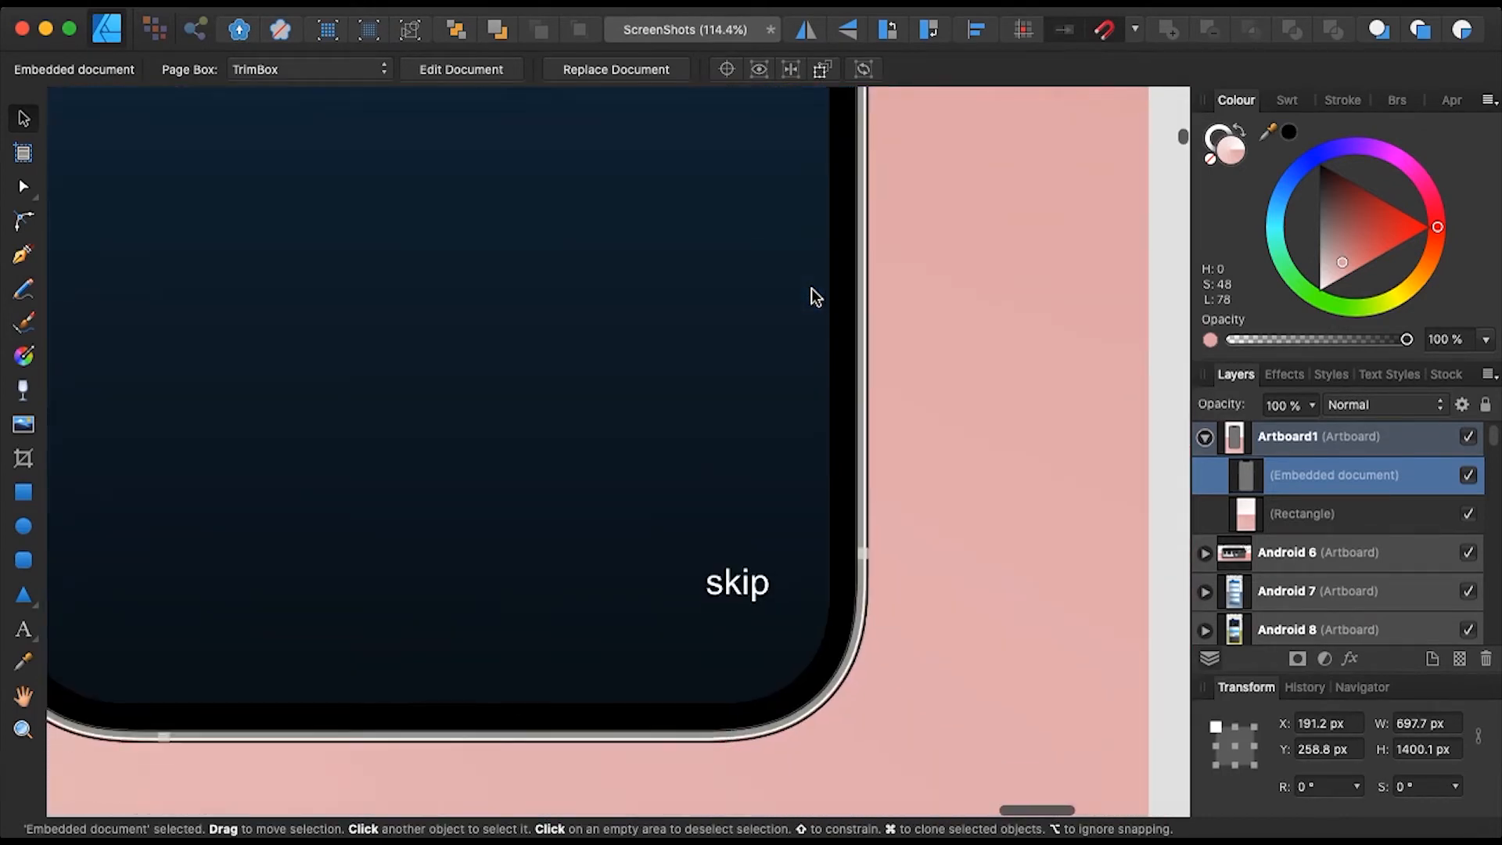
pyautogui.hscroll(-6, 810, 288)
pyautogui.hscroll(1, 810, 288)
pyautogui.scroll(1, 811, 288)
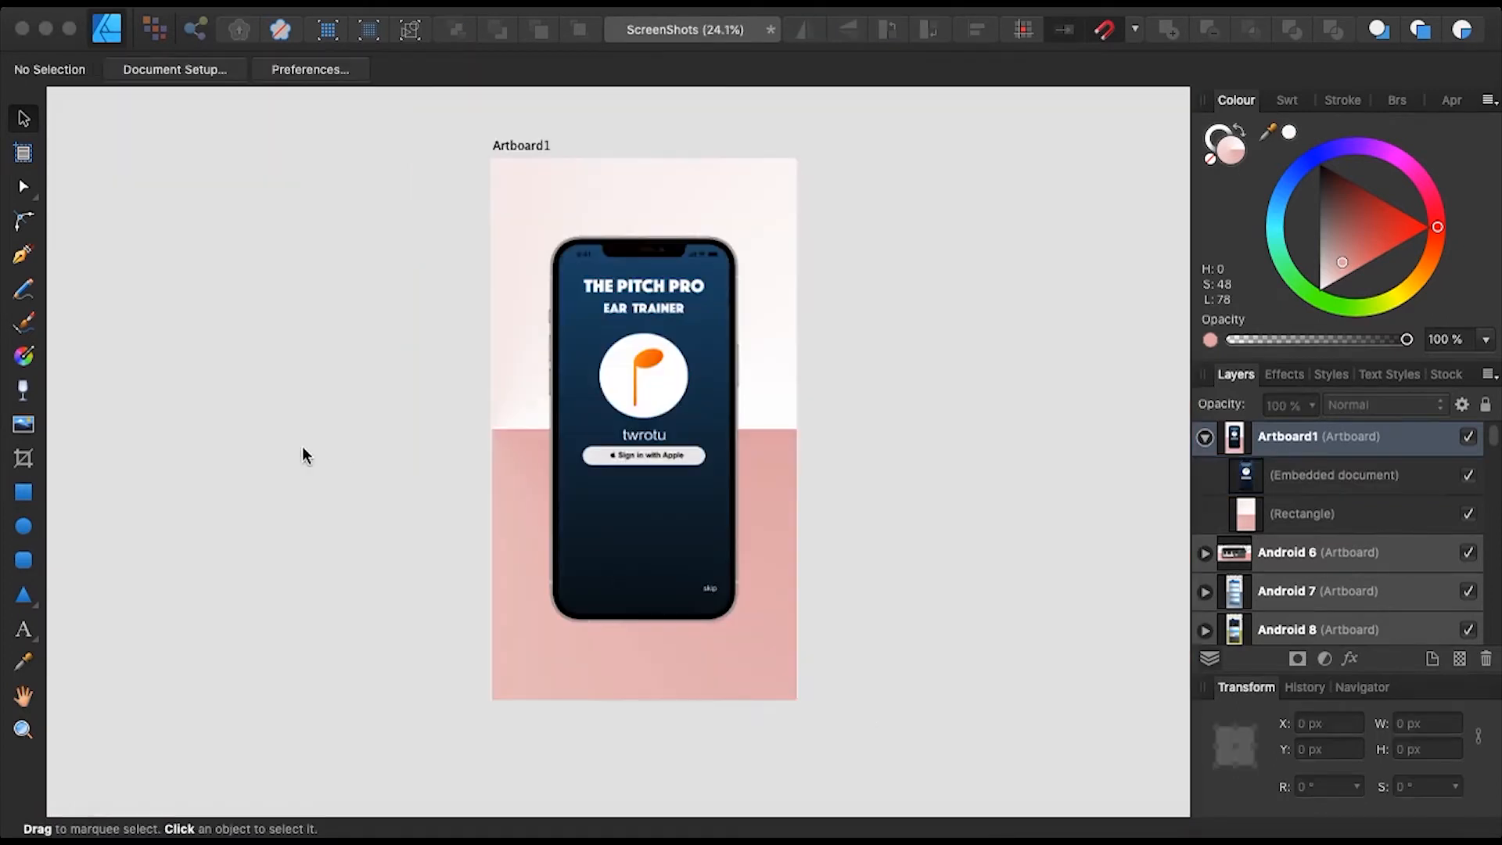
# - Add 'DOWNLOAD NOW' artistic text and centre it above the phone
pyautogui.click(27, 632)
pyautogui.click(24, 630)
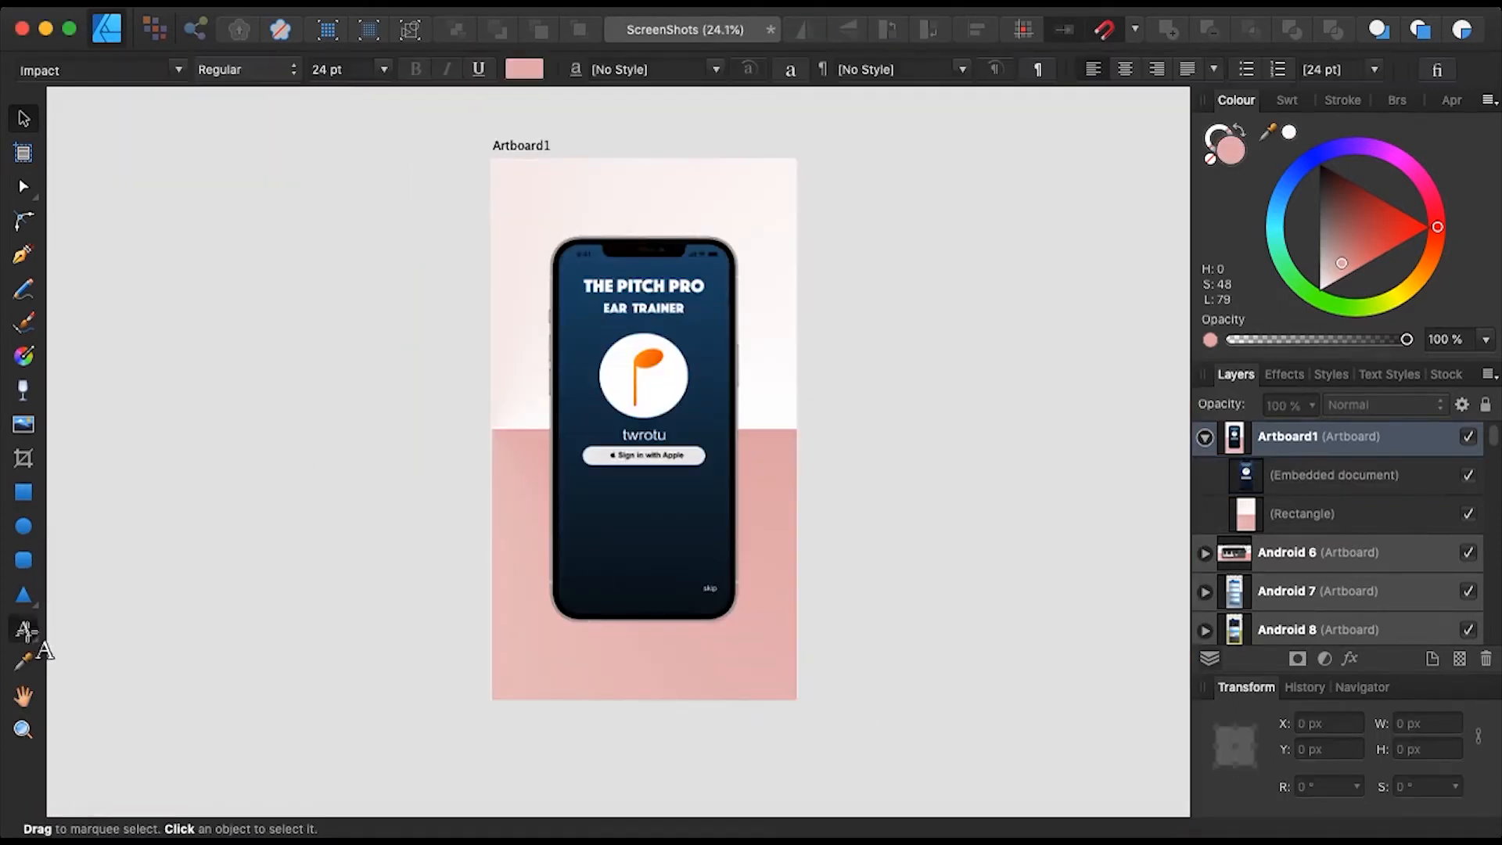
pyautogui.click(522, 197)
pyautogui.click(524, 200)
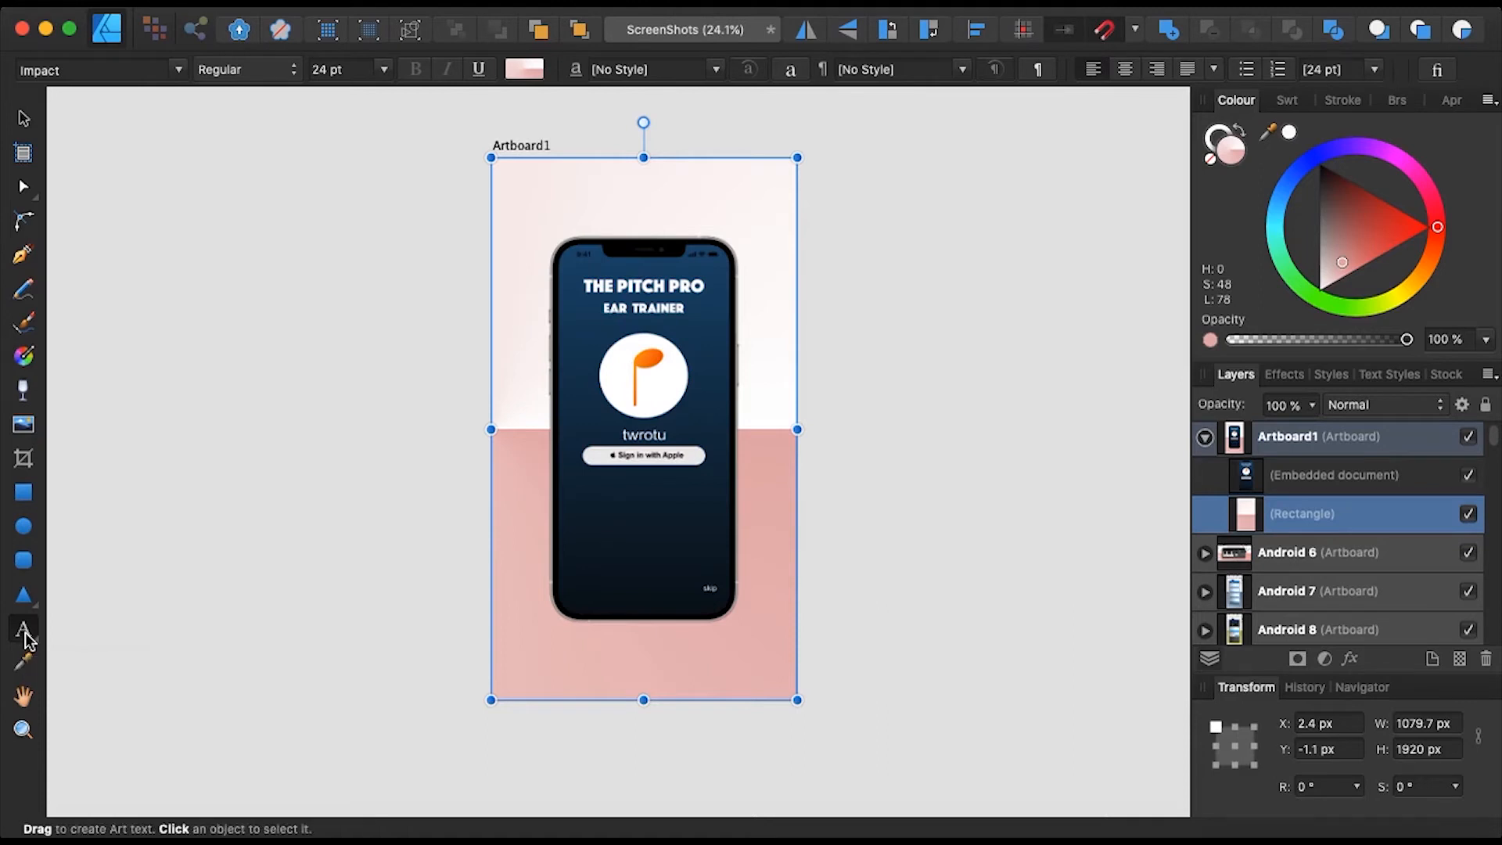
pyautogui.click(531, 199)
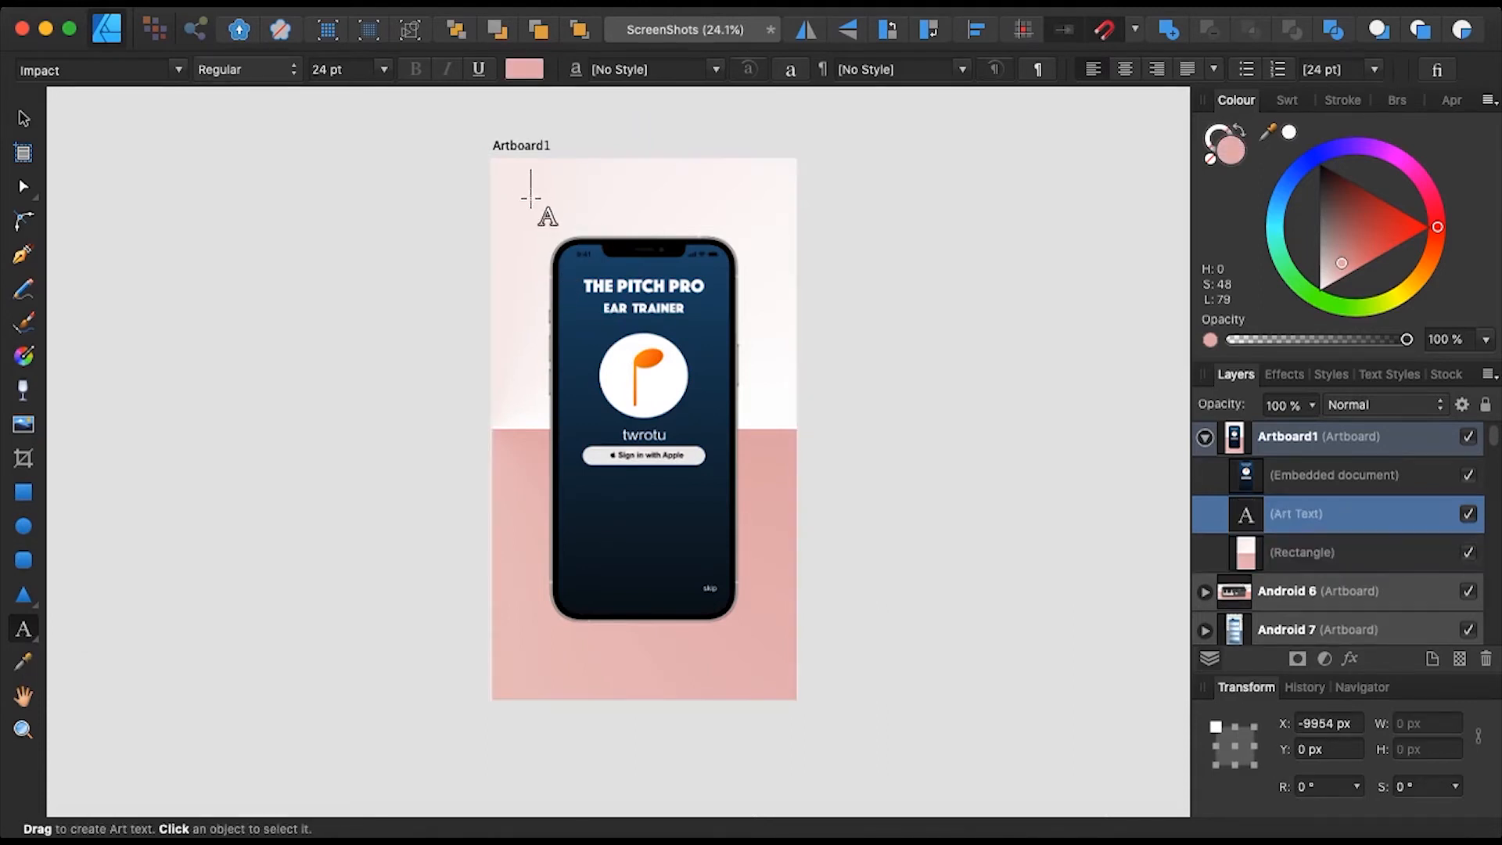
pyautogui.write('DOW')
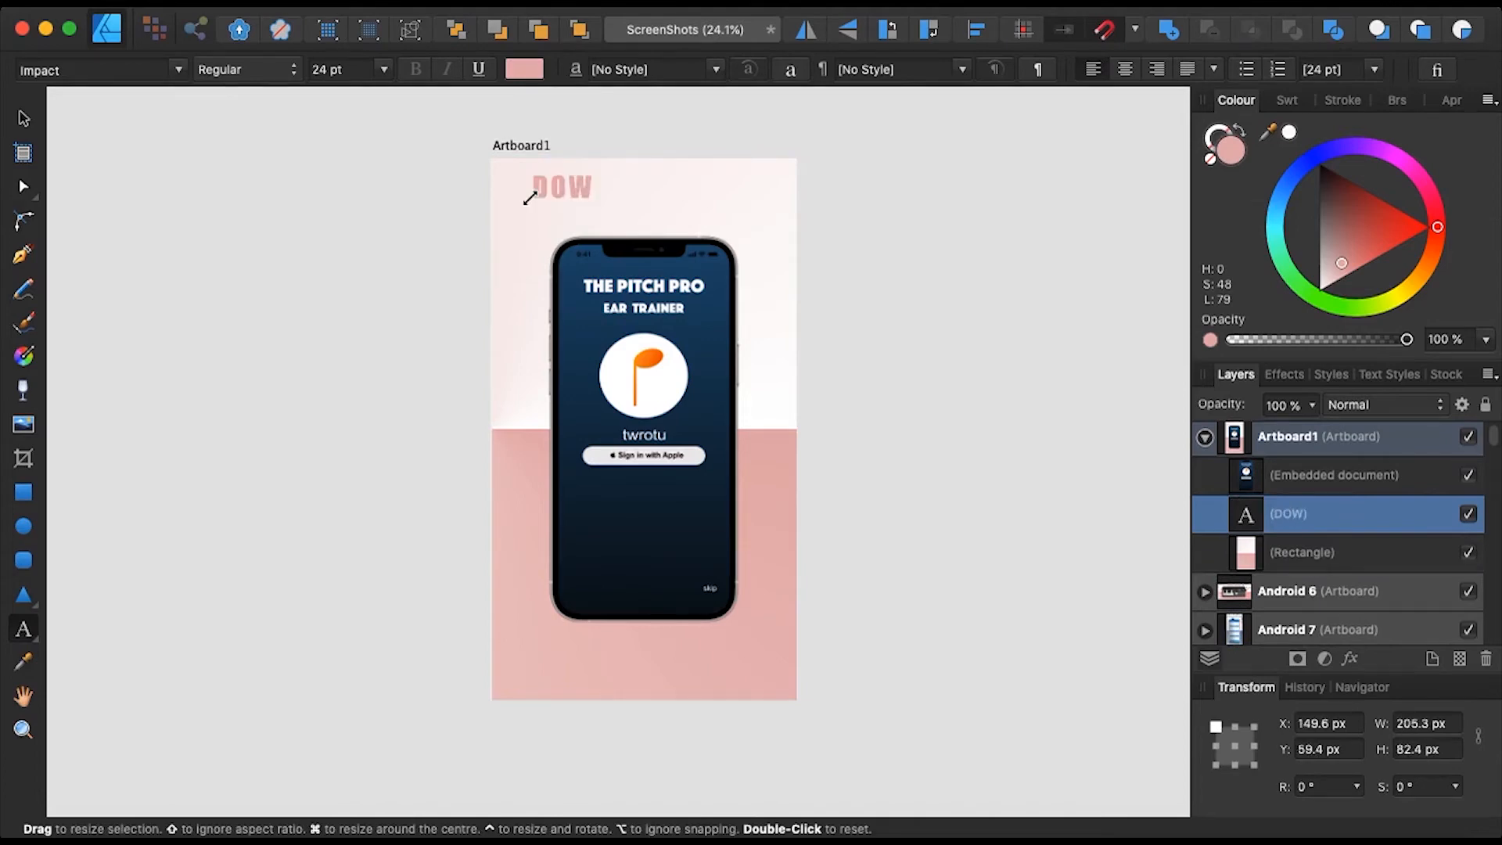
pyautogui.write('NLOA')
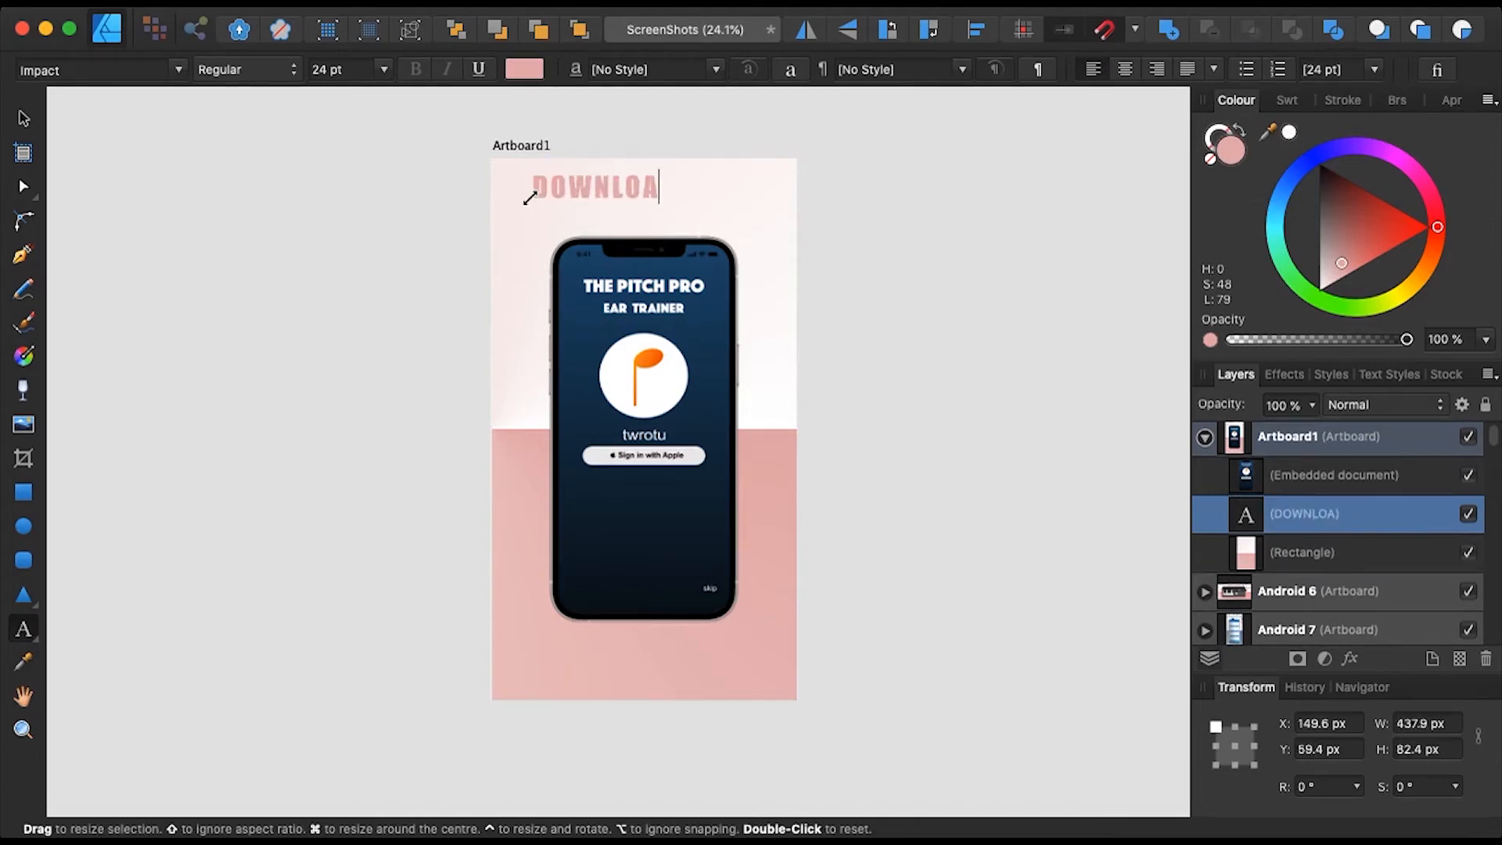
pyautogui.write('D NO')
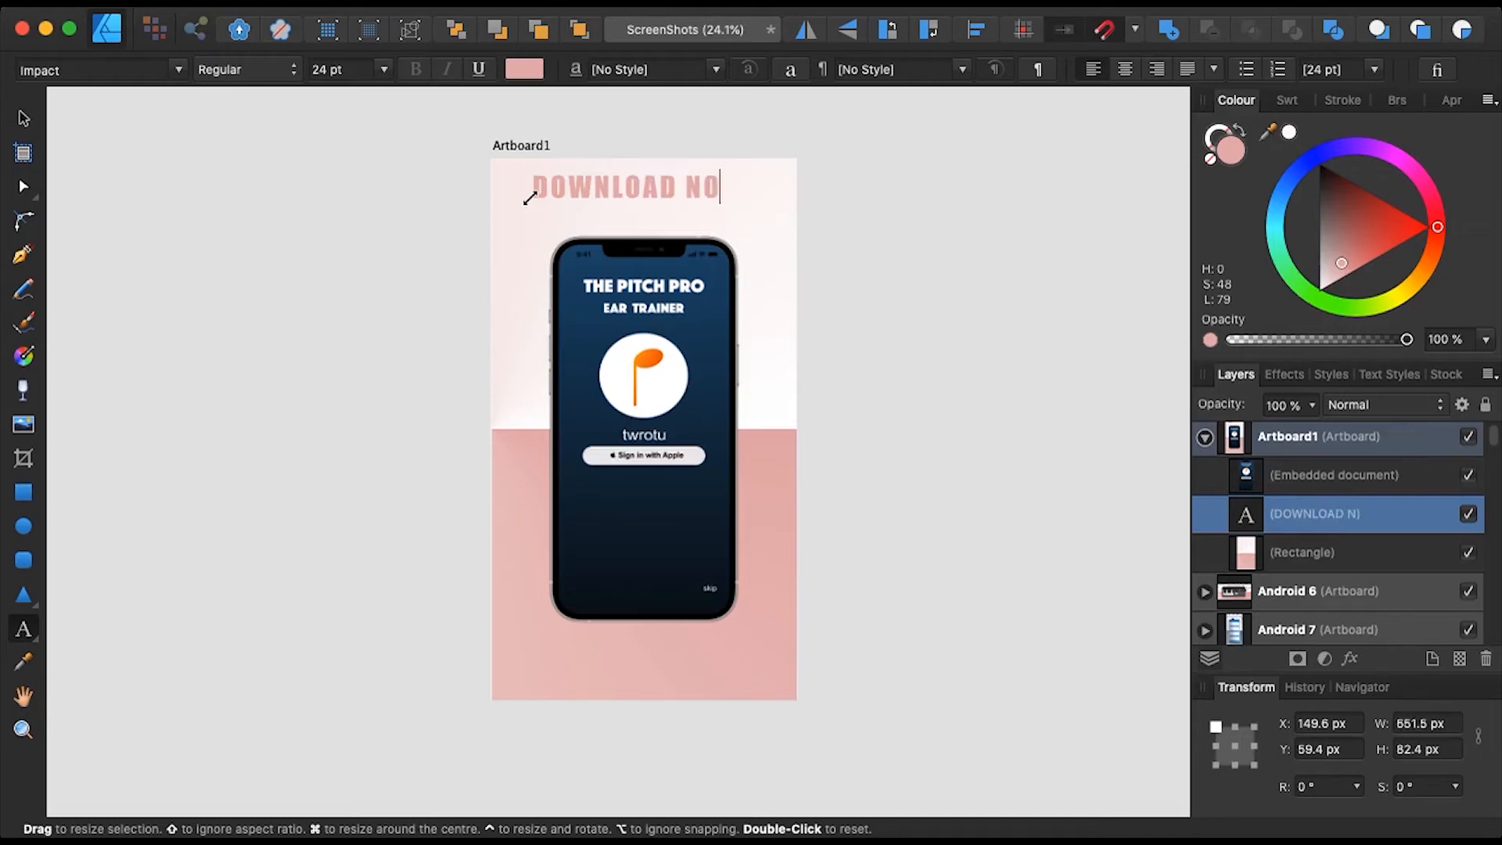
pyautogui.write('W')
pyautogui.press('Escape')
pyautogui.click(23, 118)
pyautogui.moveTo(628, 180); pyautogui.dragTo(632, 196)
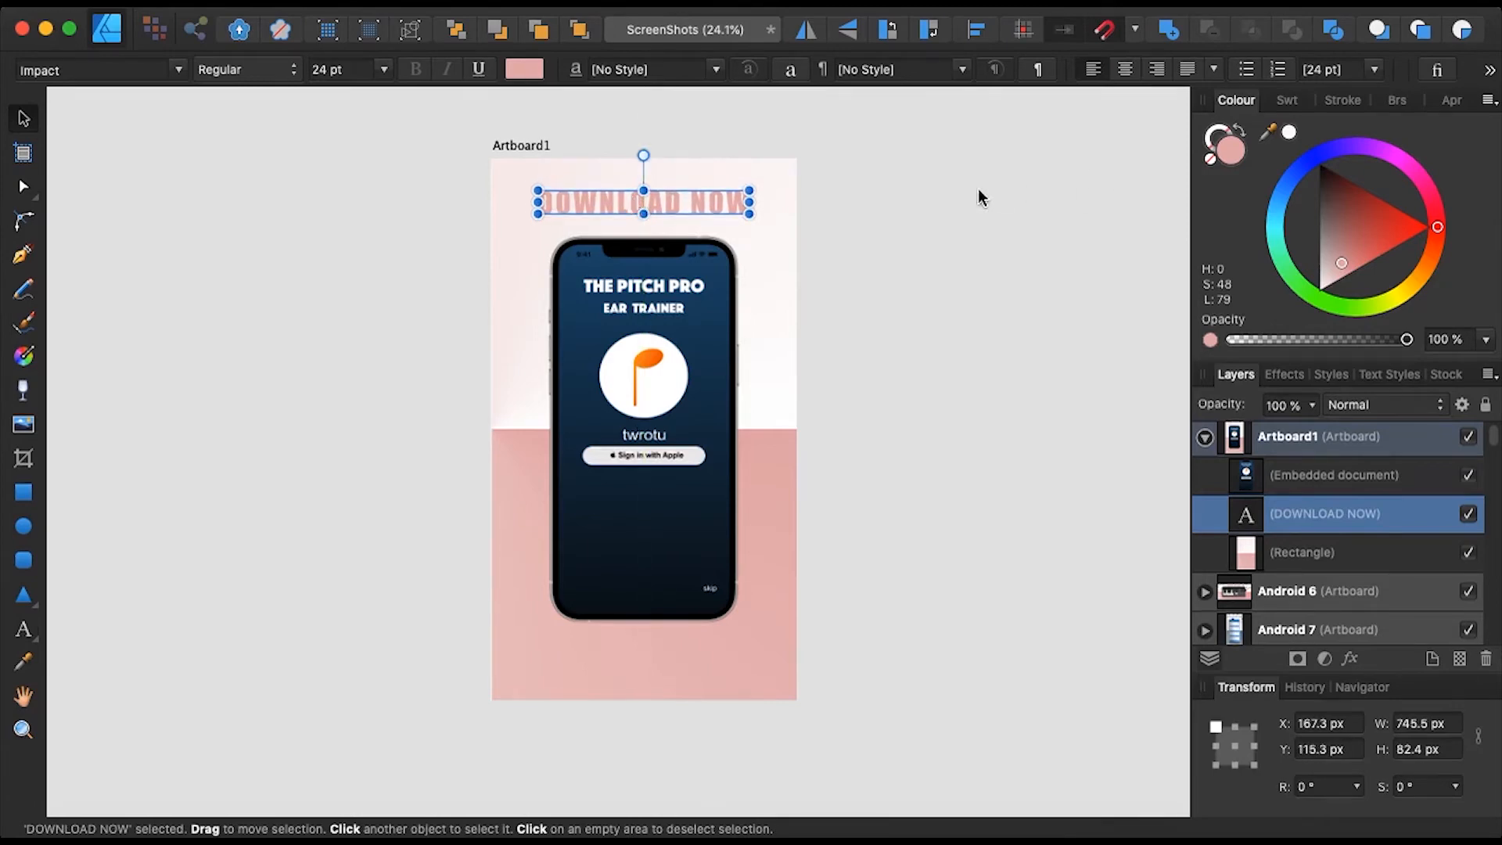
# - Fill the headline with pink sampled from the background, R:227 G:176 B:176
pyautogui.tripleClick(688, 200)
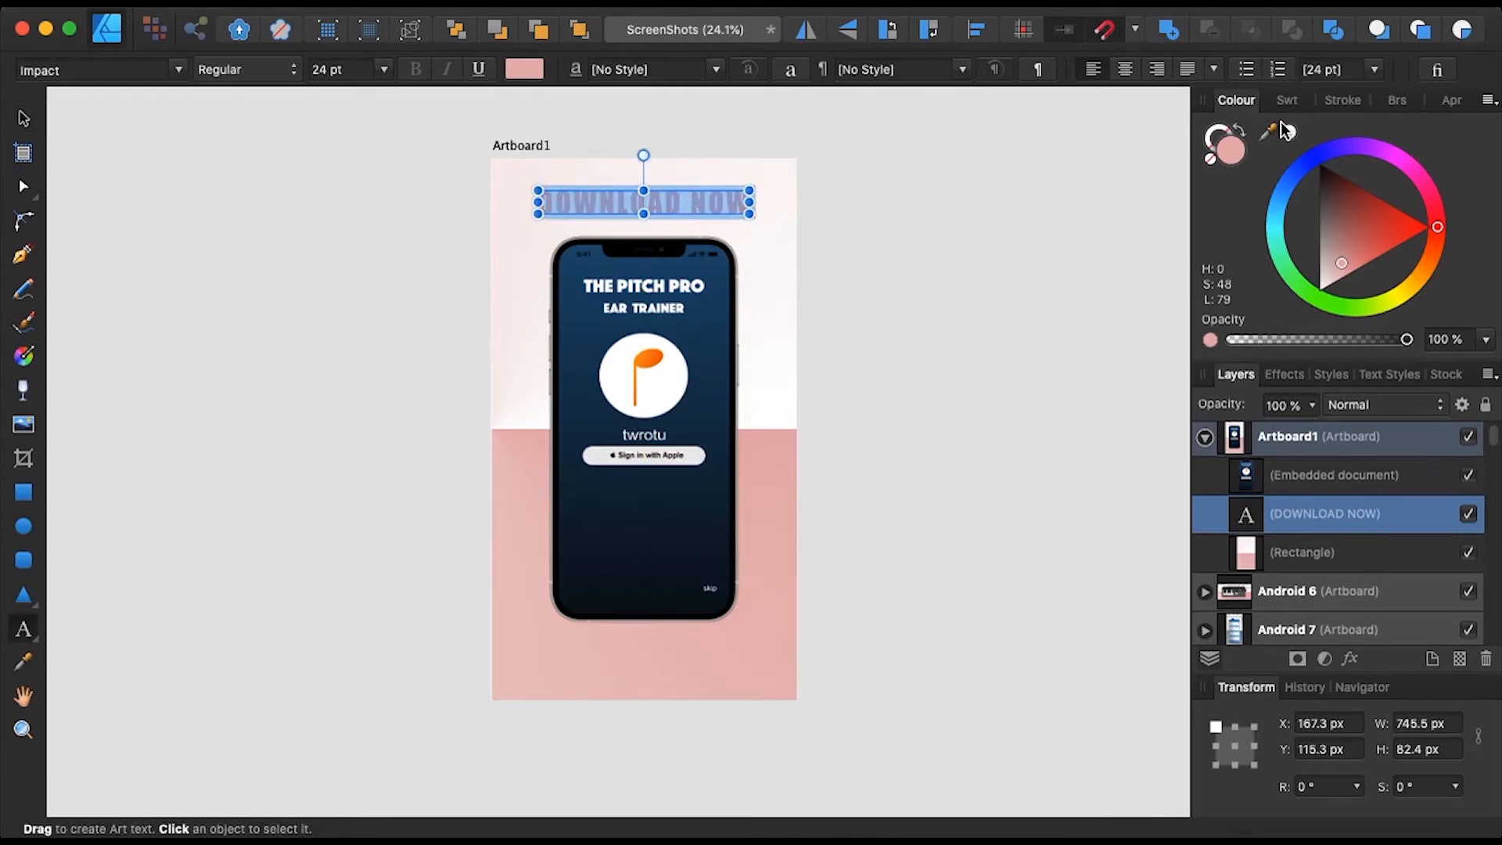
pyautogui.click(1289, 133)
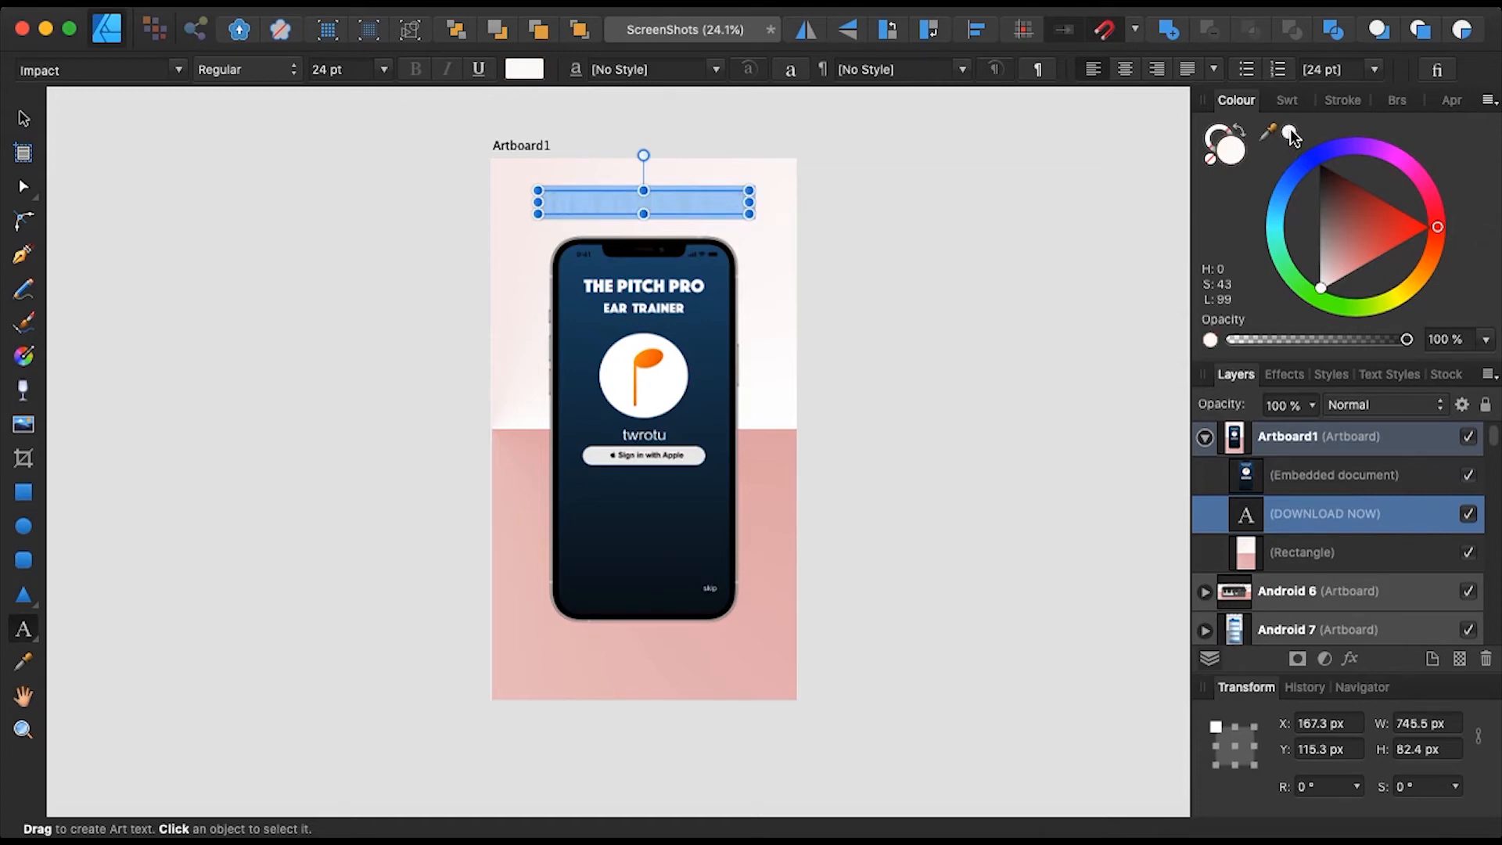
pyautogui.moveTo(1293, 131); pyautogui.dragTo(795, 503)
pyautogui.click(1268, 130)
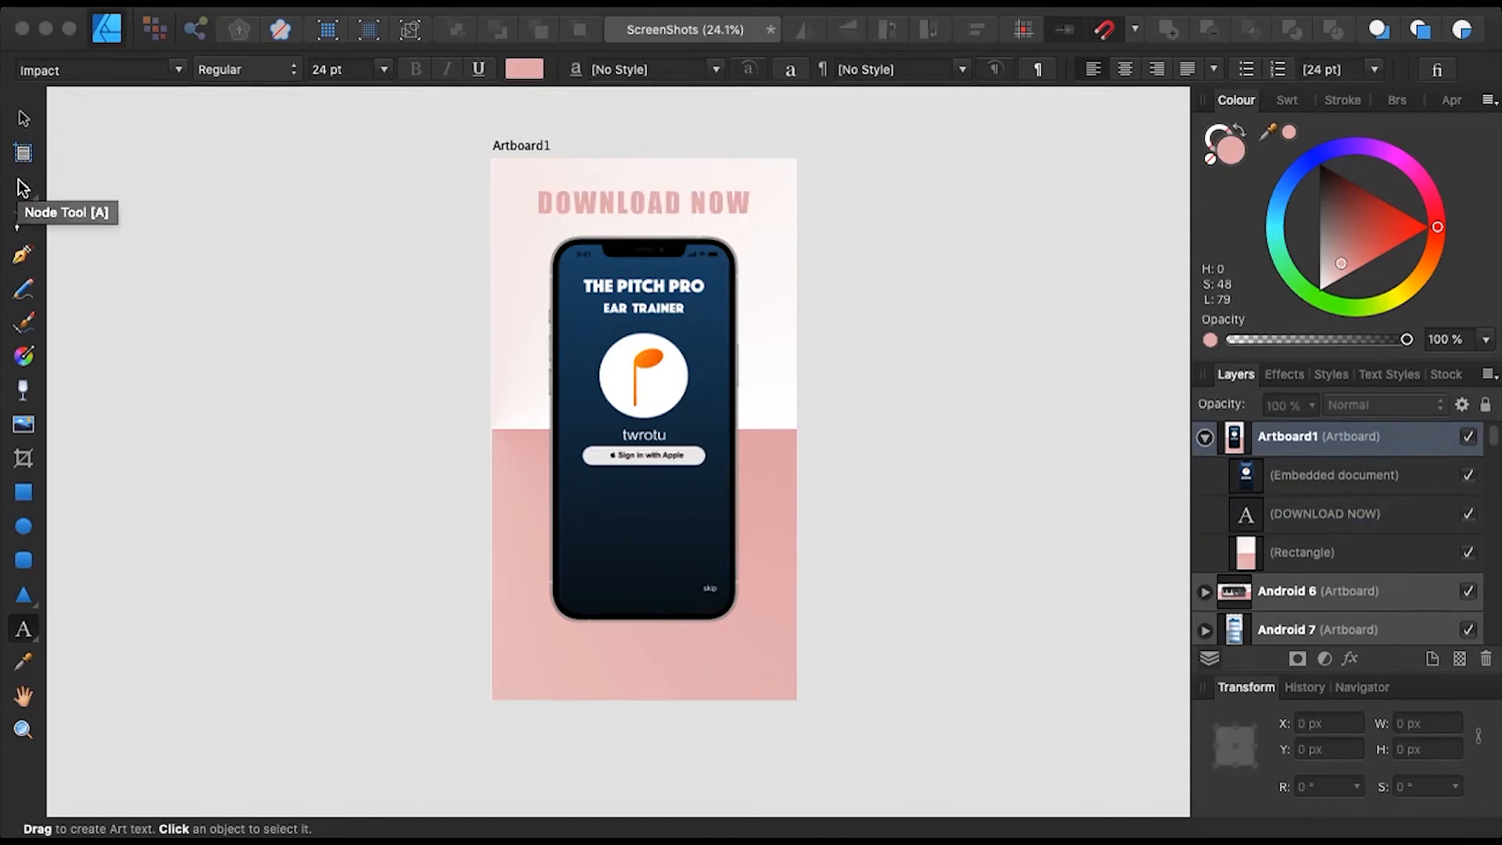
# - Drag the black music-note image pngwing.65436 from the folder onto the pink artboard
pyautogui.press('super+Tab')
pyautogui.press('super+Tab')
pyautogui.click(215, 210)
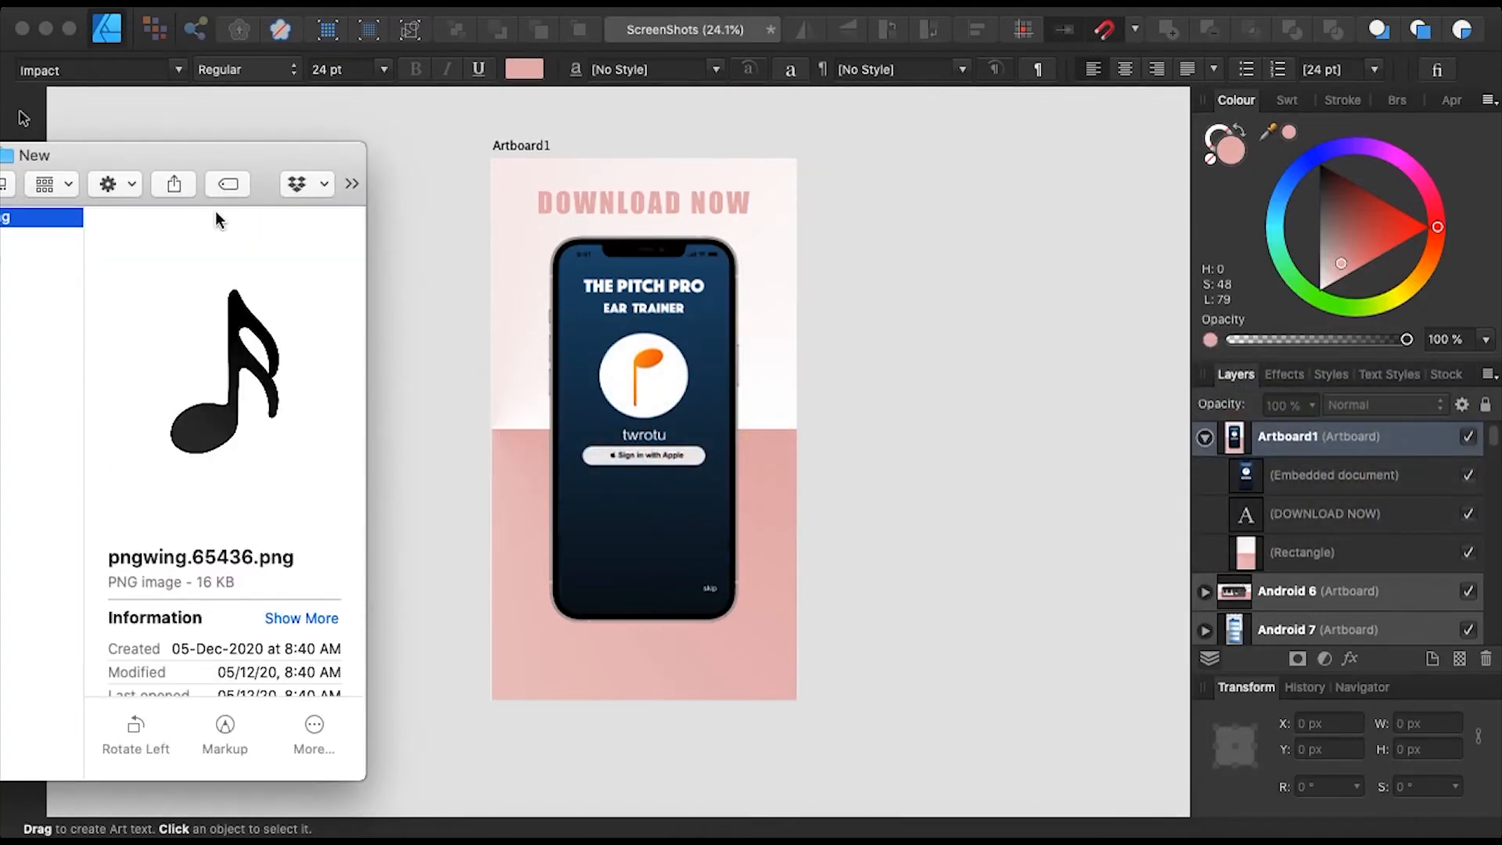
pyautogui.press('Down')
pyautogui.press('Up')
pyautogui.moveTo(44, 220); pyautogui.dragTo(540, 282)
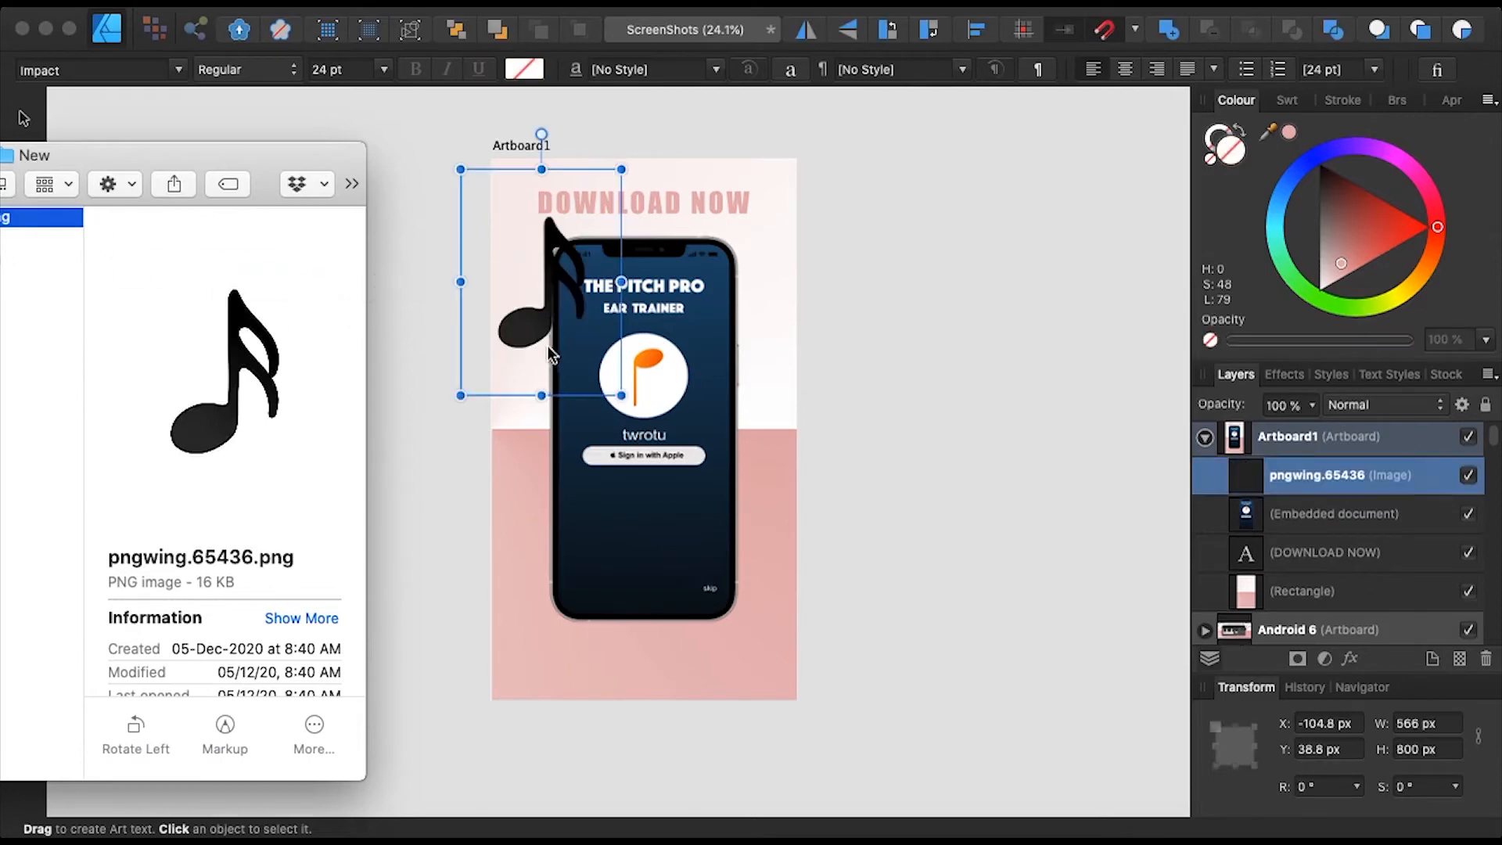
pyautogui.click(621, 395)
# - Tilt the note to 23.3° and shrink it to 114.1 × 161.2 px at the artboard's top-left corner
pyautogui.click(24, 118)
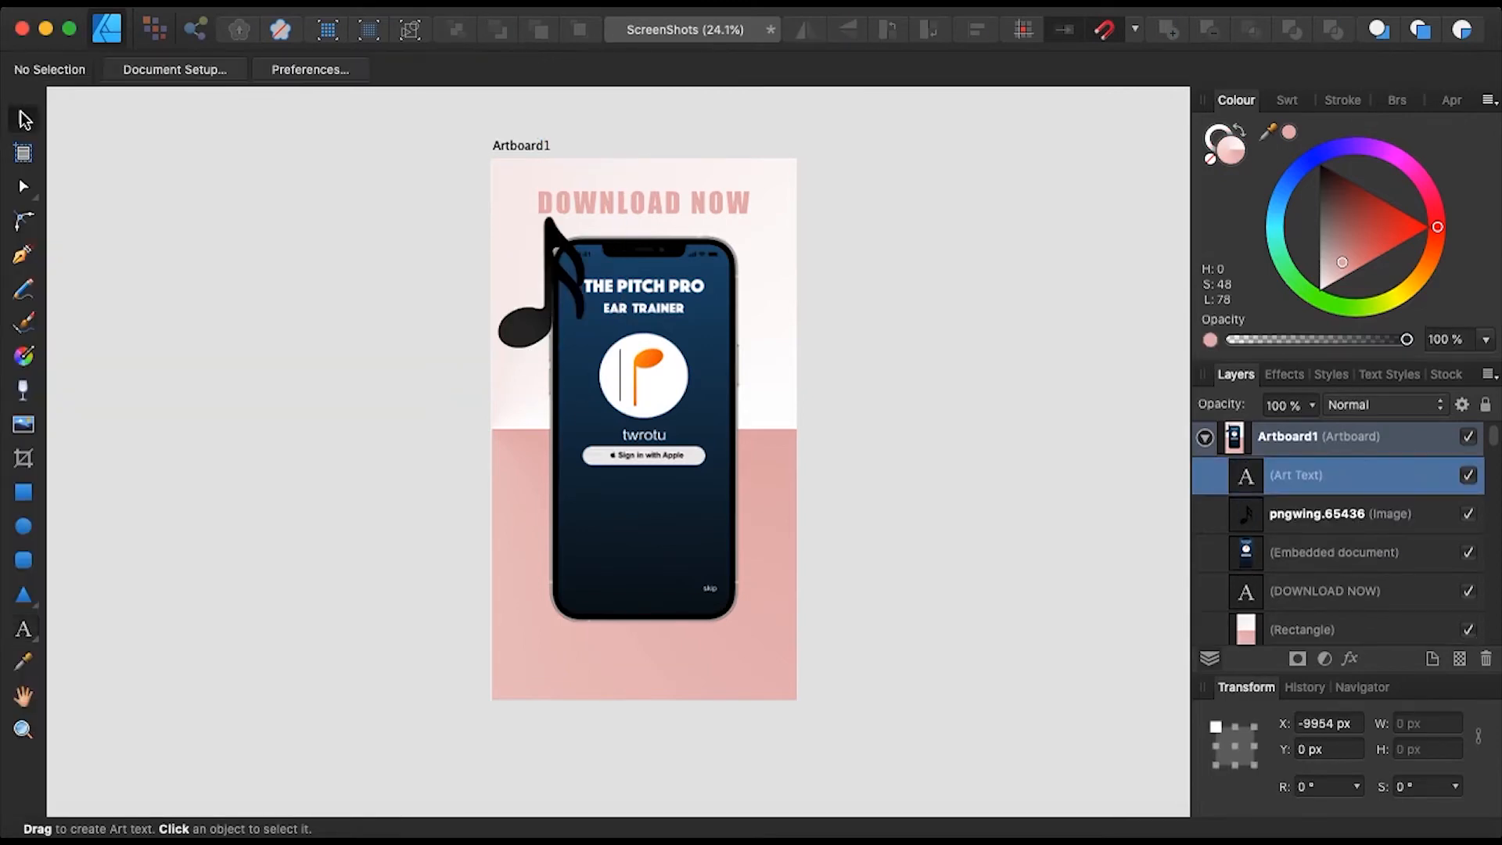
pyautogui.click(526, 327)
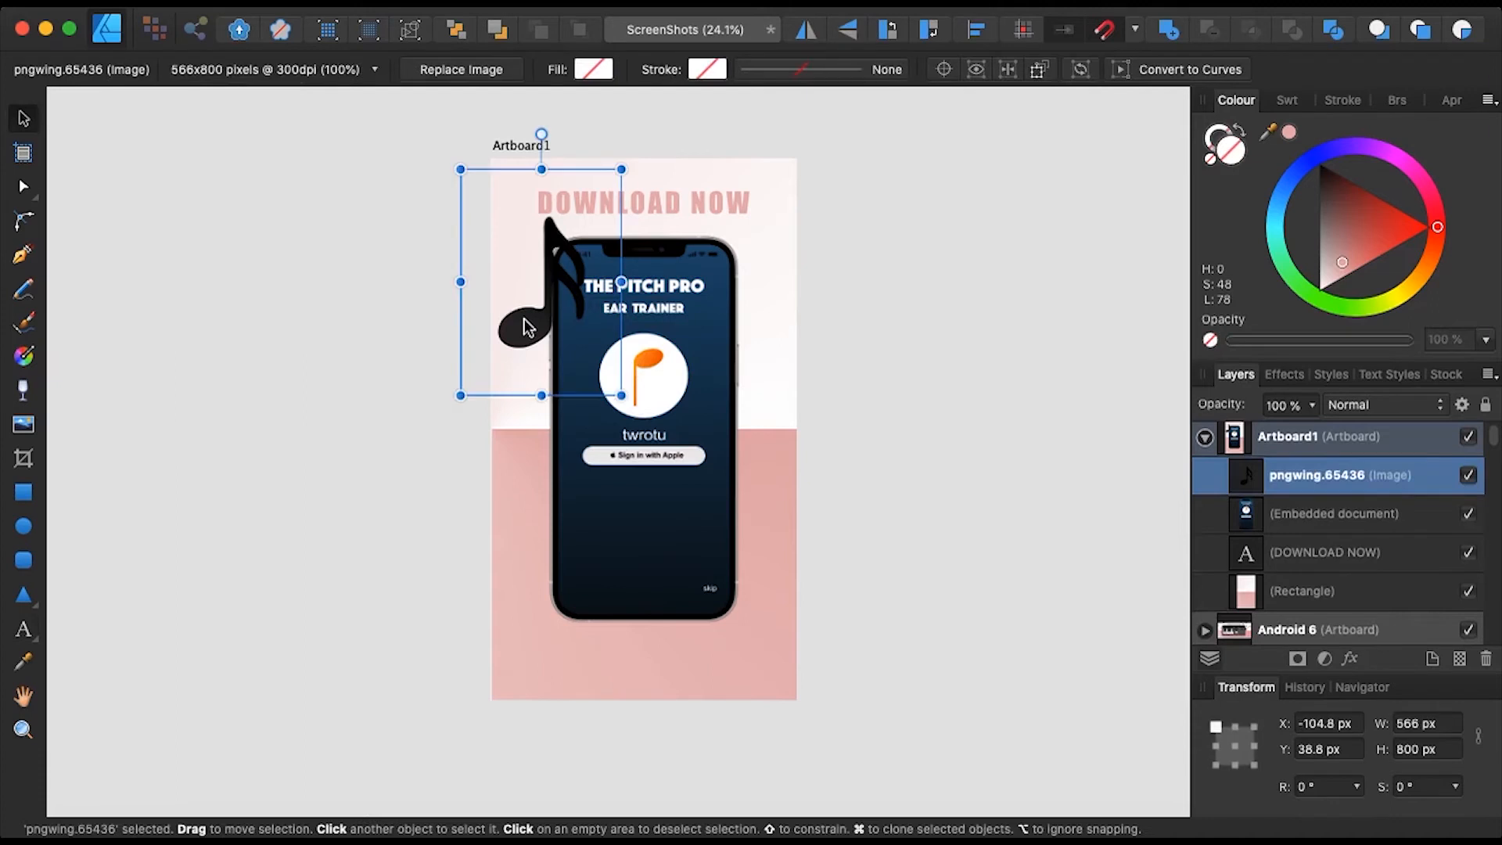
pyautogui.moveTo(621, 395); pyautogui.dragTo(556, 303)
pyautogui.moveTo(520, 229); pyautogui.dragTo(534, 237)
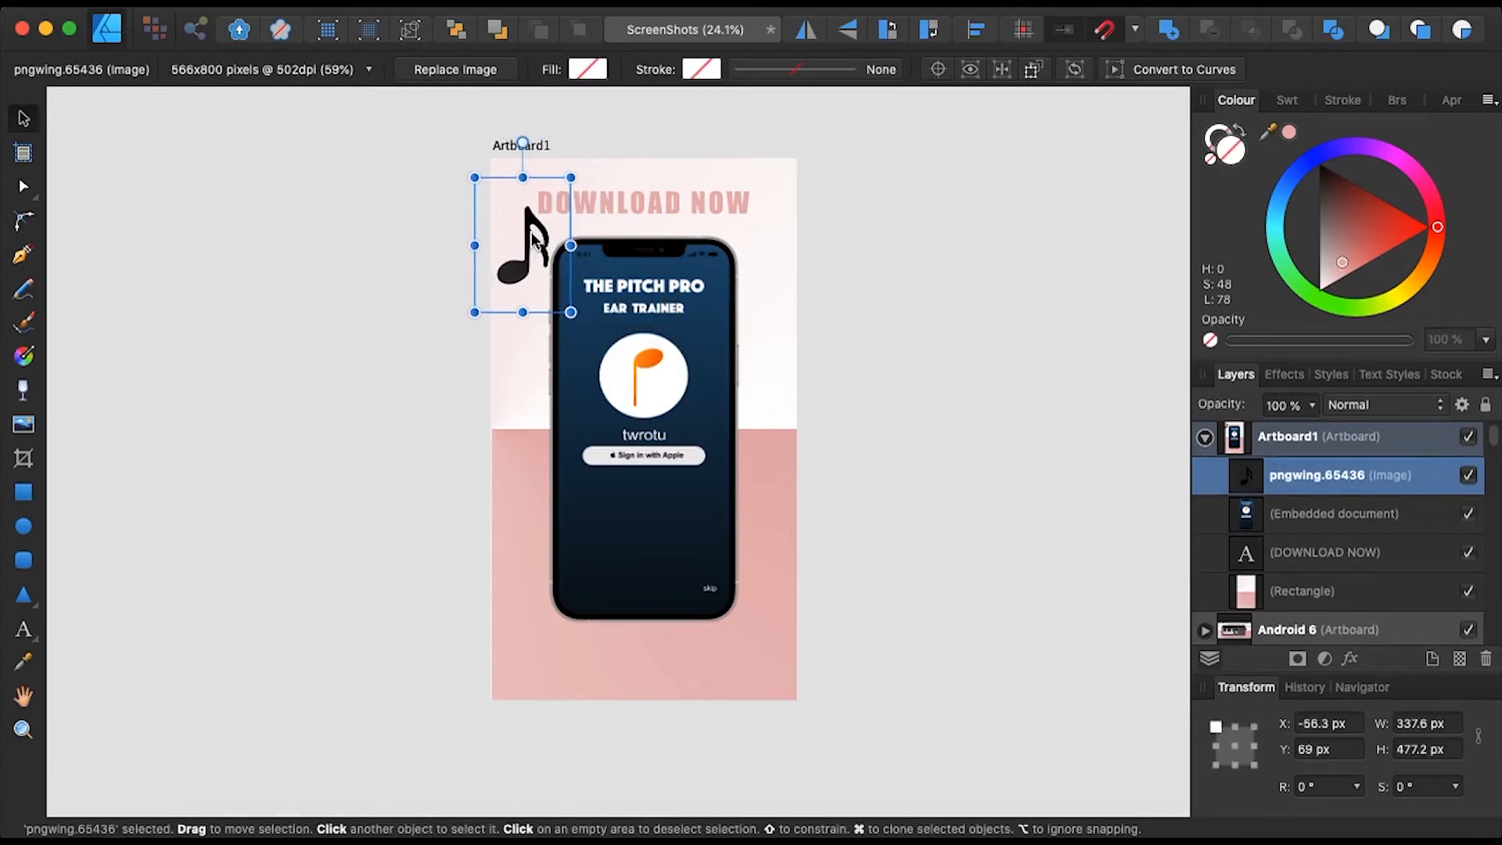
pyautogui.moveTo(521, 144); pyautogui.dragTo(495, 146)
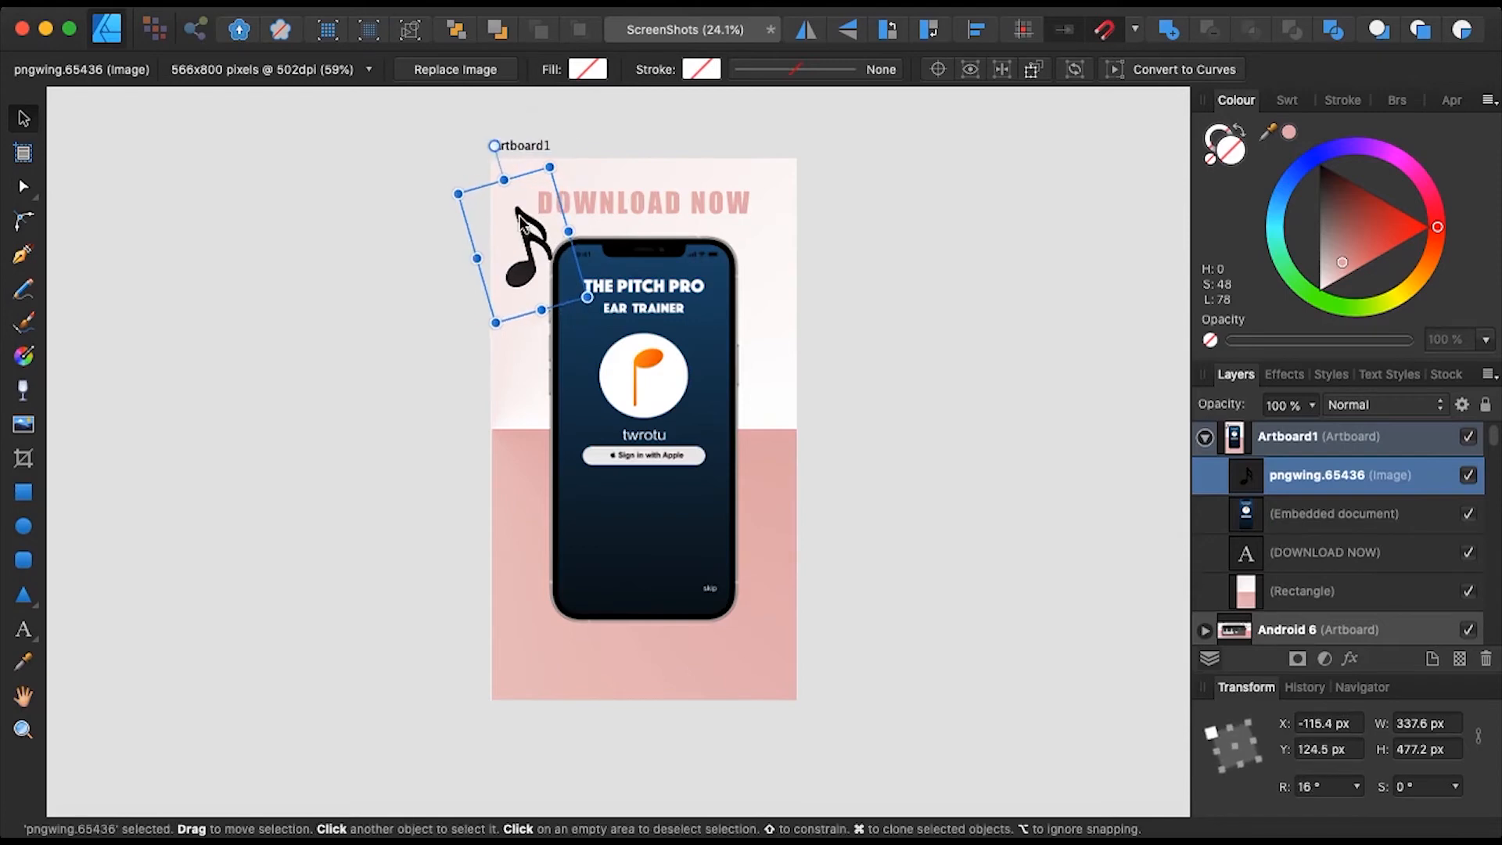
pyautogui.moveTo(587, 295); pyautogui.dragTo(522, 252)
pyautogui.moveTo(499, 179); pyautogui.dragTo(493, 181)
pyautogui.moveTo(551, 259); pyautogui.dragTo(536, 250)
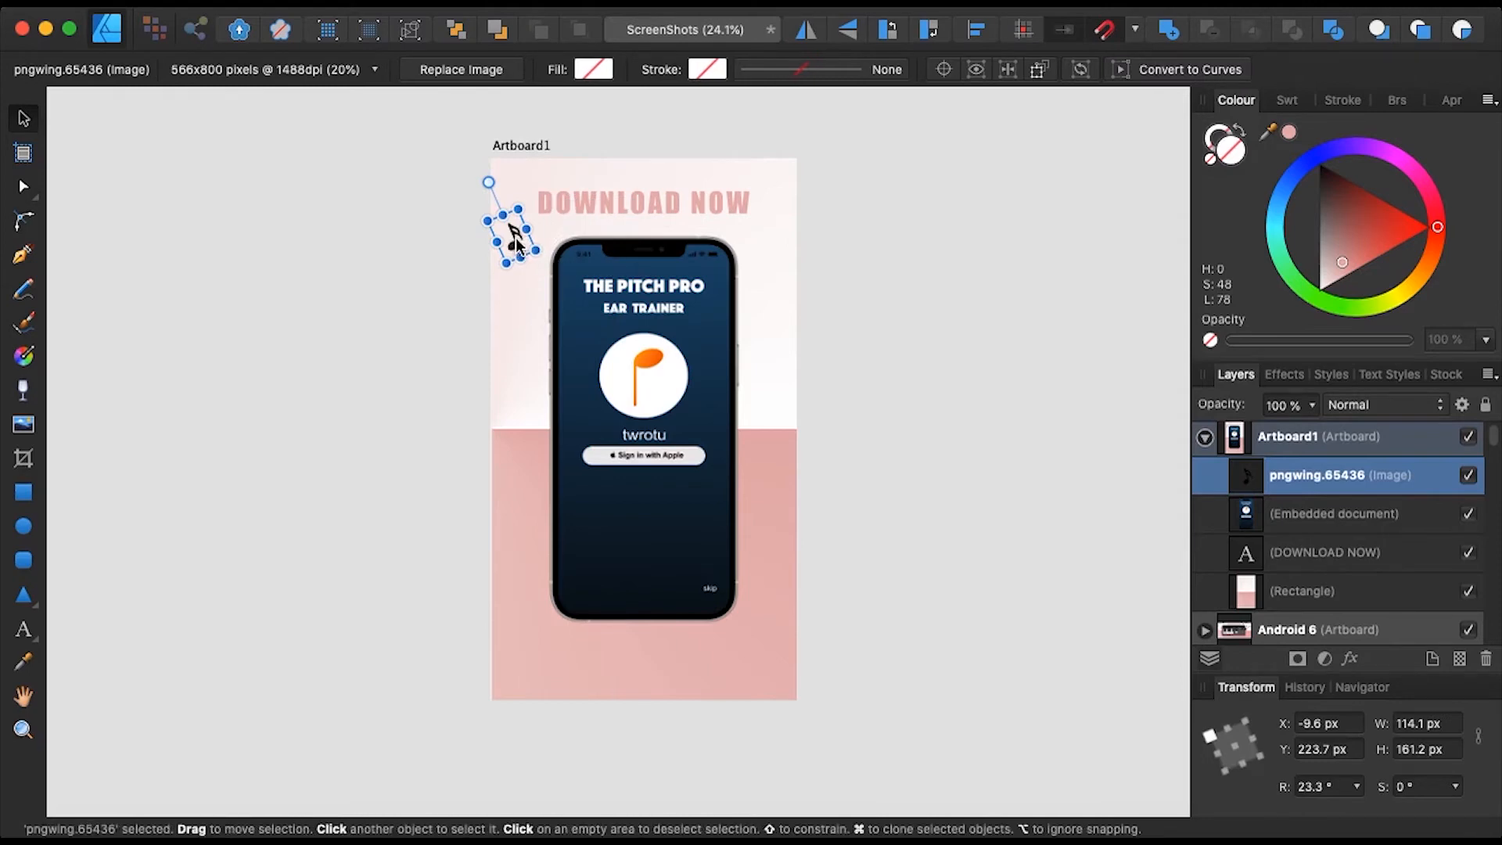
# - Duplicate the music note with Cmd+J, move the copy lower, tilt it the other way and shrink it
pyautogui.press('super+j')
pyautogui.moveTo(517, 246); pyautogui.dragTo(519, 327)
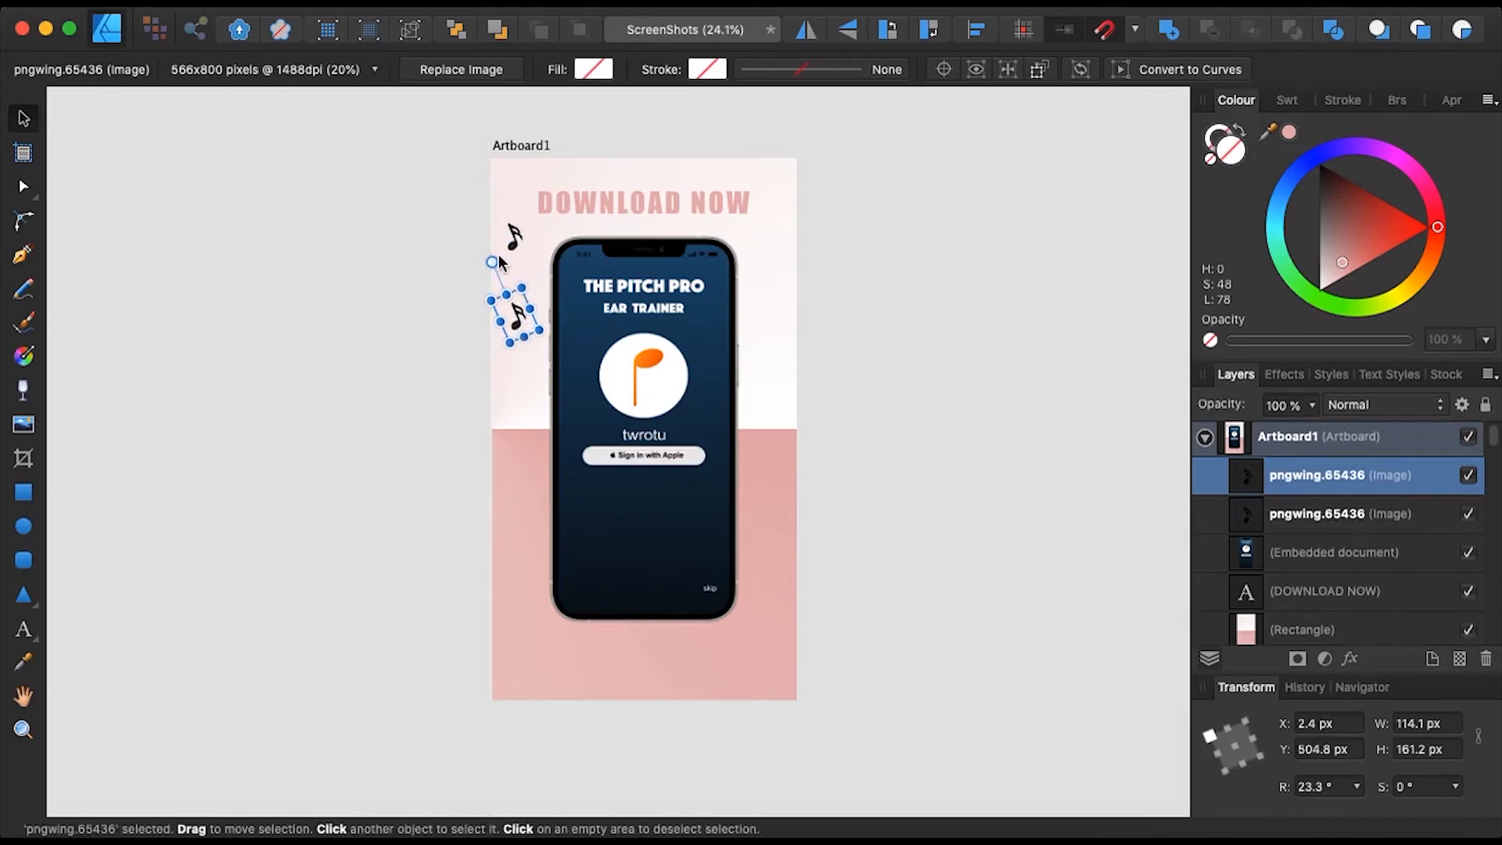
pyautogui.moveTo(492, 261); pyautogui.dragTo(523, 258)
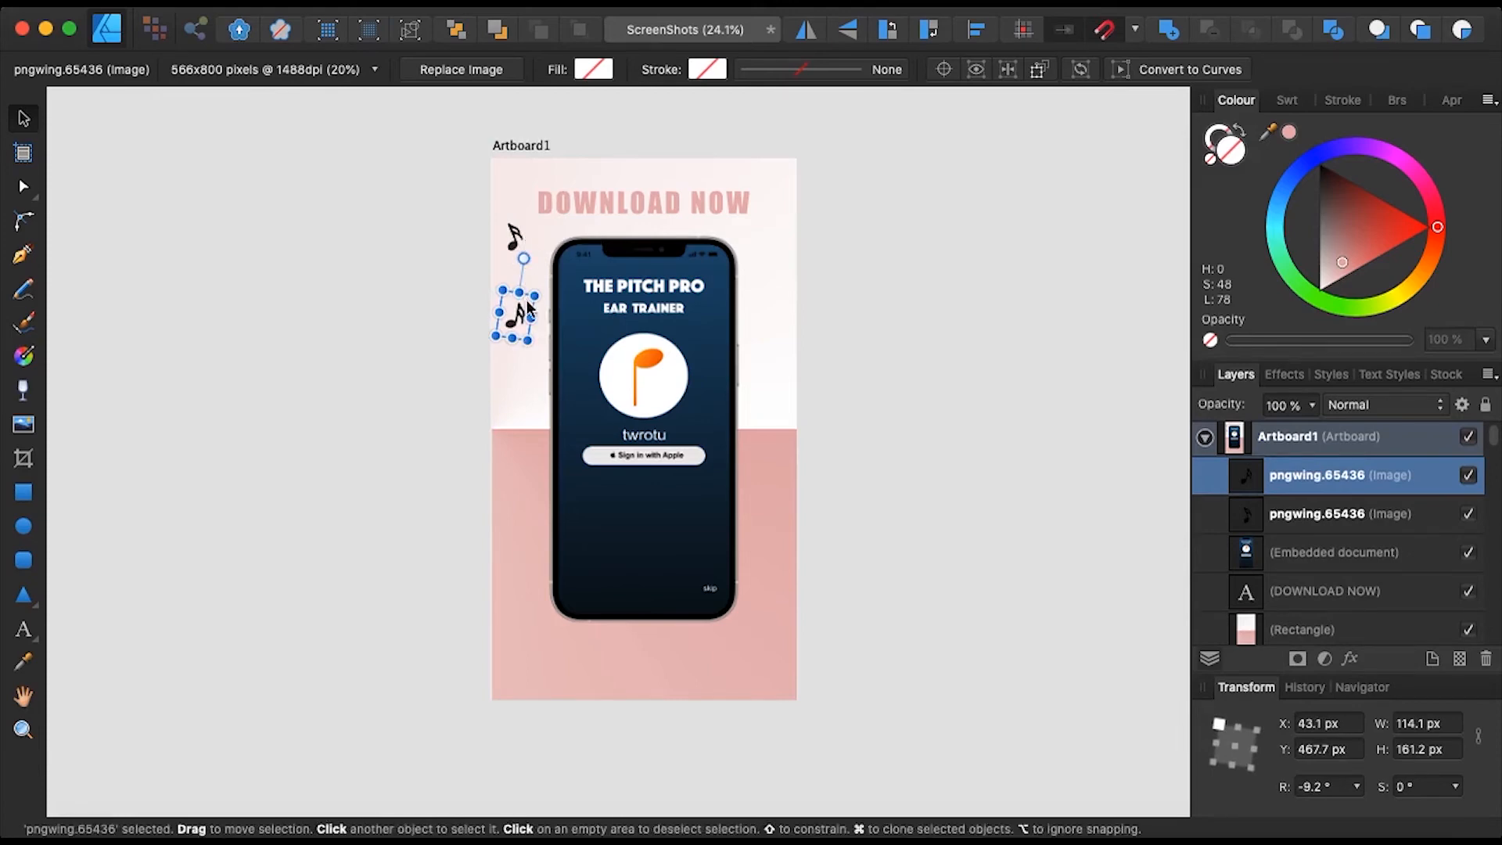
pyautogui.moveTo(526, 339); pyautogui.dragTo(515, 311)
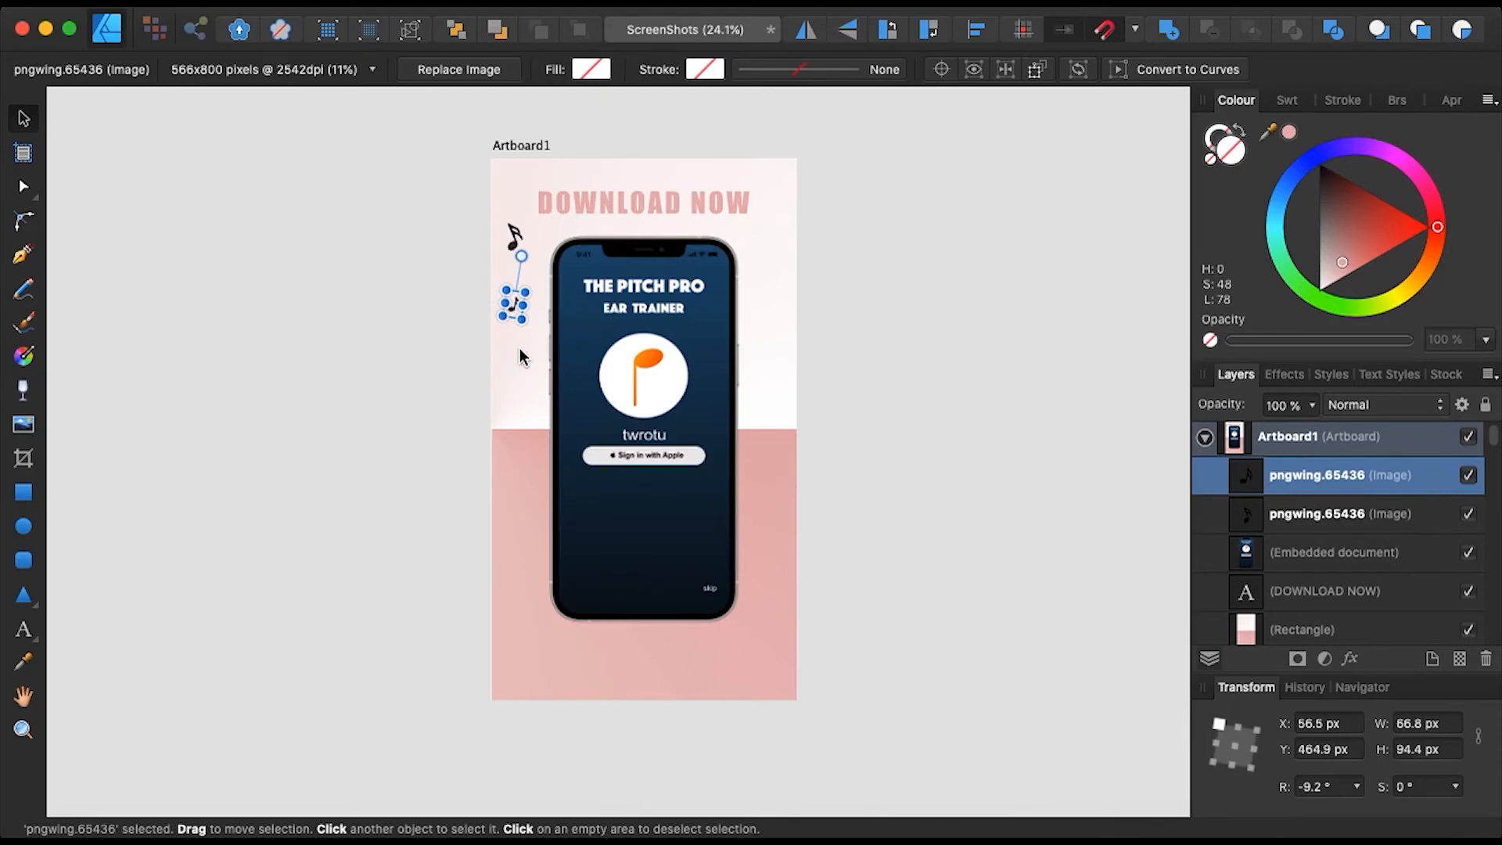
# - Cmd-drag a third, smaller note further down the left edge, tilted to -52.3°
pyautogui.click(522, 357)
pyautogui.click(523, 309)
pyautogui.moveTo(513, 306)
pyautogui.mouseDown()
pyautogui.moveTo(514, 385)
pyautogui.moveTo(536, 340)
pyautogui.moveTo(554, 356)
pyautogui.moveTo(512, 400)
pyautogui.mouseUp()
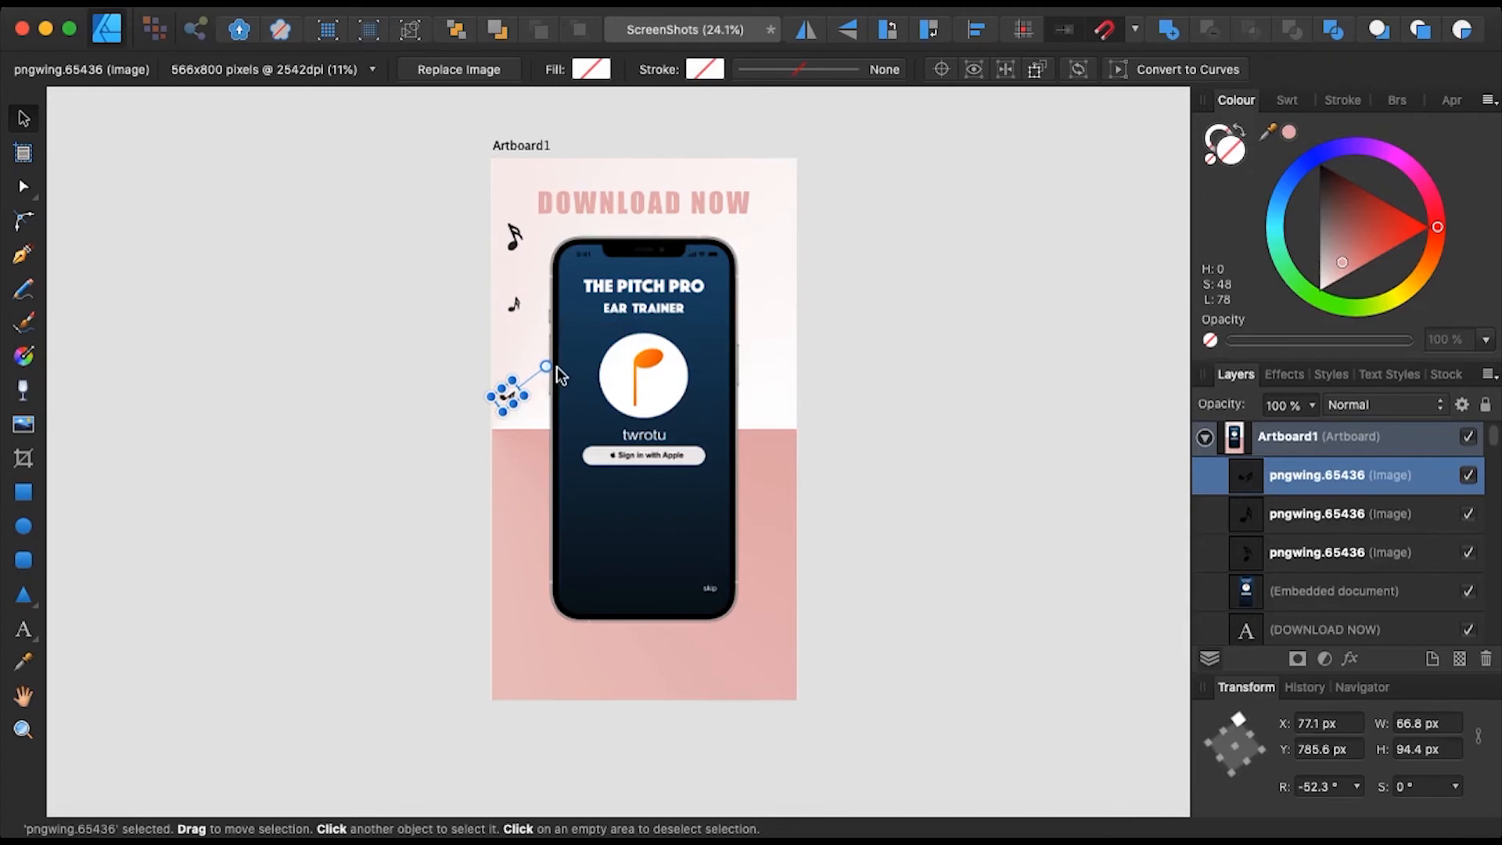
pyautogui.moveTo(522, 398); pyautogui.dragTo(509, 391)
pyautogui.click(529, 415)
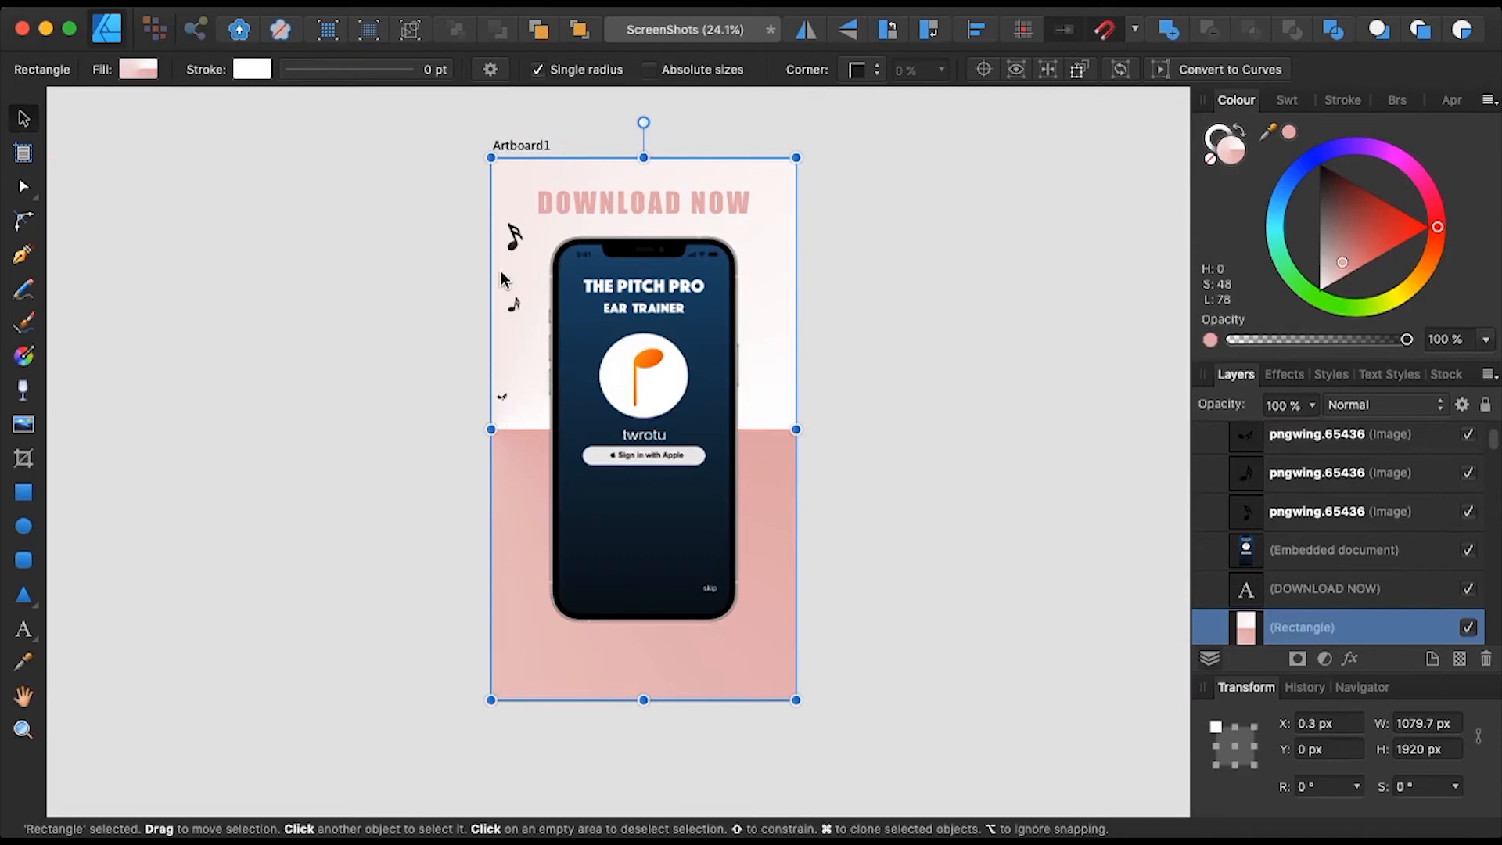
# - Preview the bass clef and sharp sign images in Finder, then return to Affinity Designer
pyautogui.press('super+Tab')
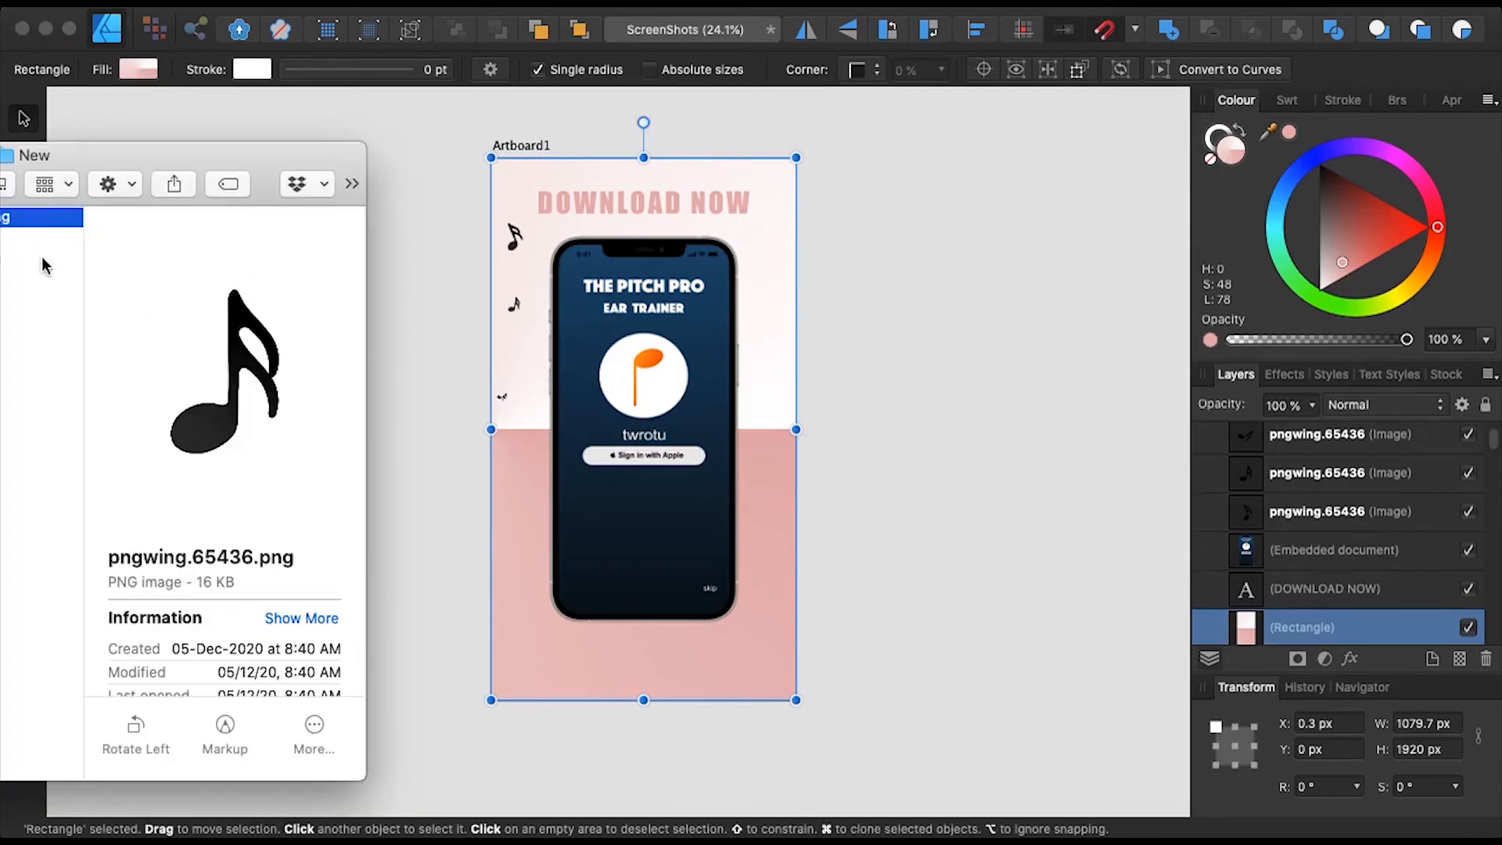
pyautogui.click(18, 243)
pyautogui.click(17, 288)
pyautogui.click(407, 201)
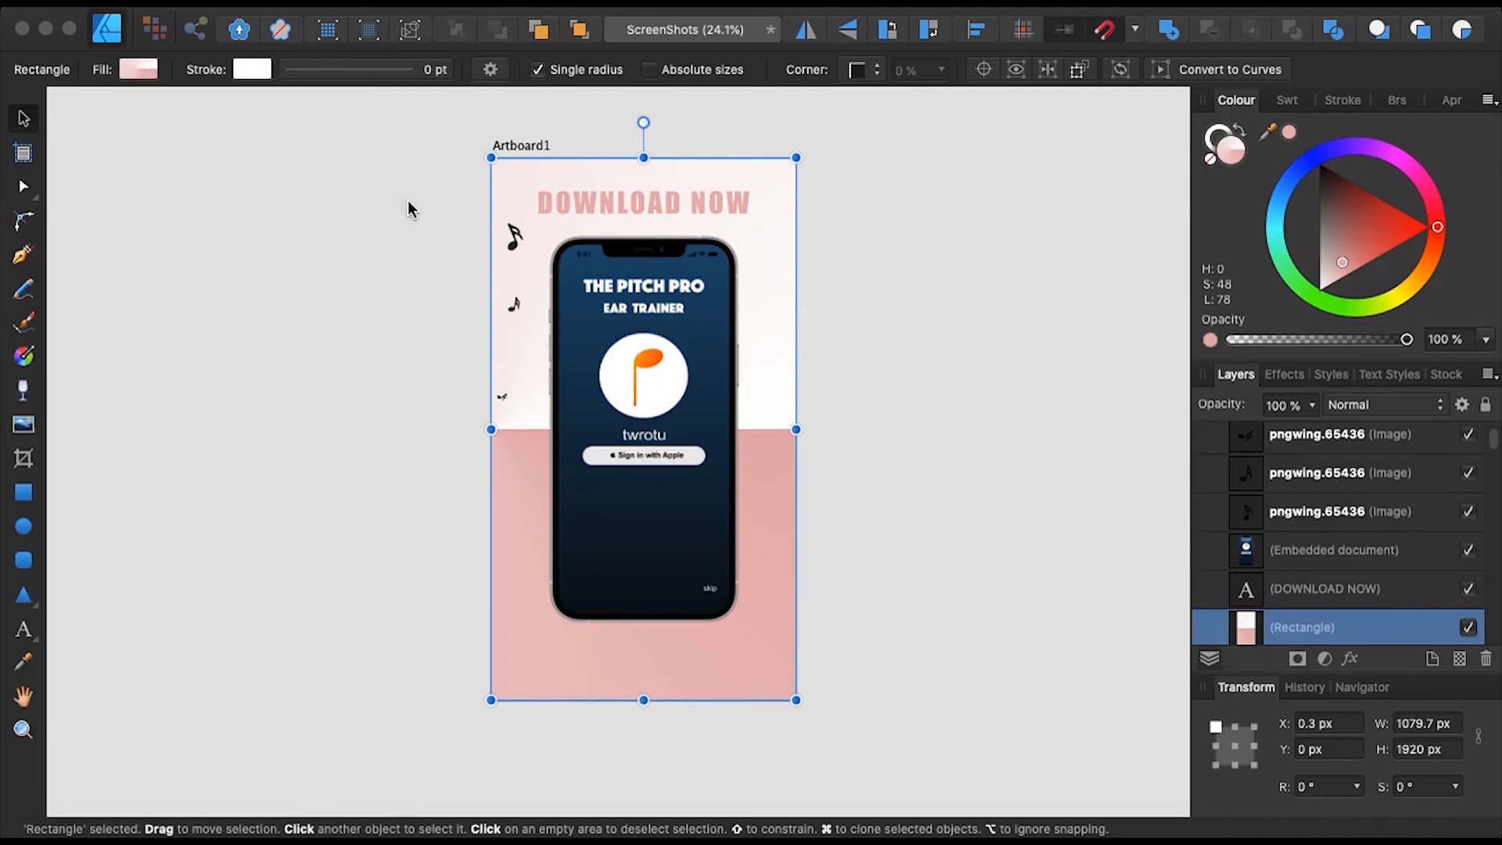
# - Scroll to the finished artboard and select one of its scattered music notes
pyautogui.hscroll(-10, 444, 391)
pyautogui.scroll(-4, 444, 391)
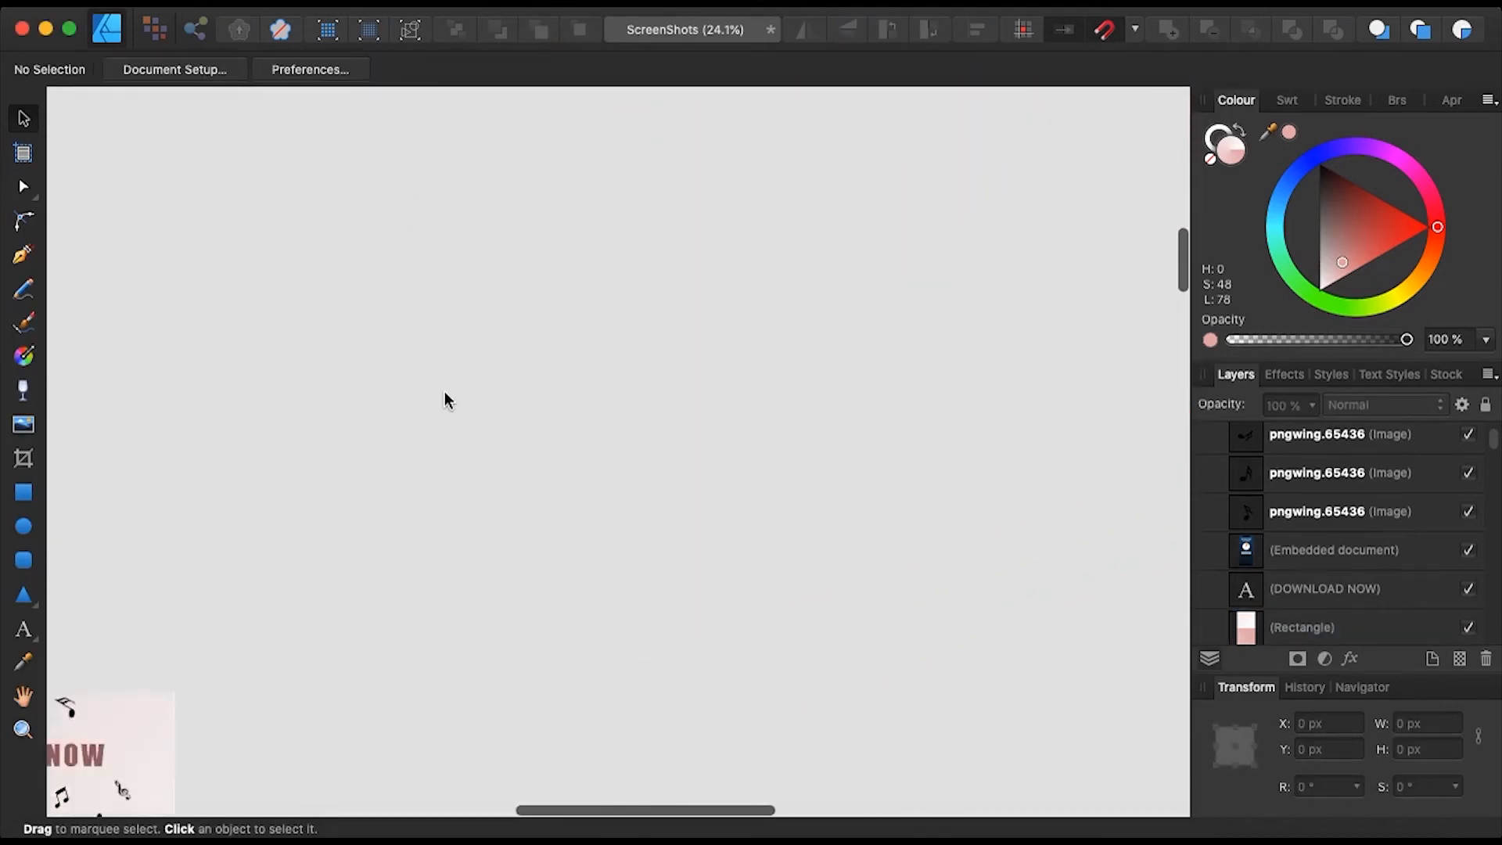
pyautogui.scroll(-5, 444, 391)
pyautogui.hscroll(-4, 445, 391)
pyautogui.scroll(4, 444, 391)
pyautogui.scroll(-5, 444, 389)
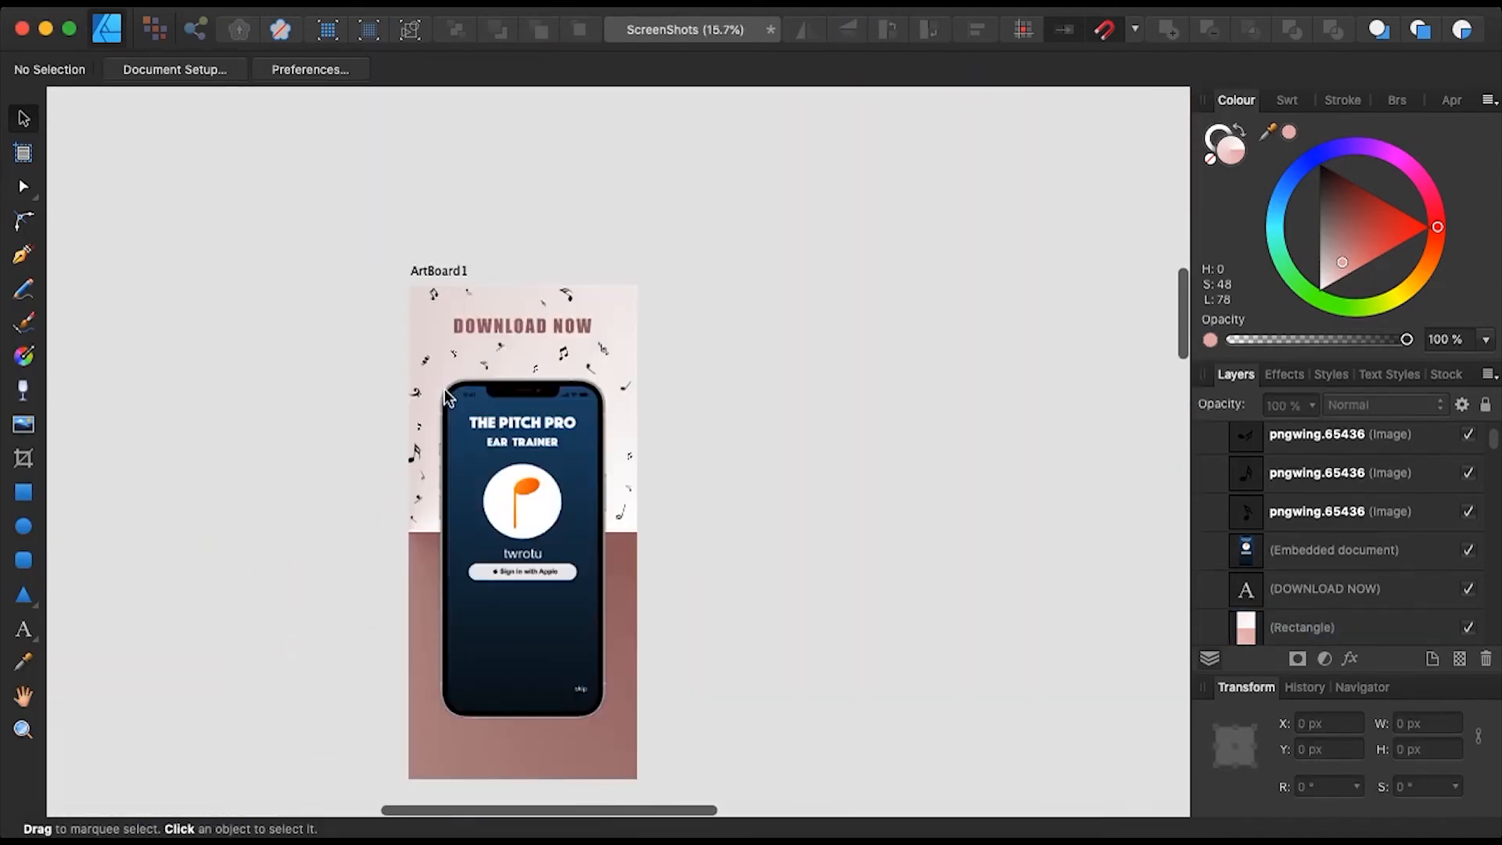
pyautogui.scroll(5, 445, 388)
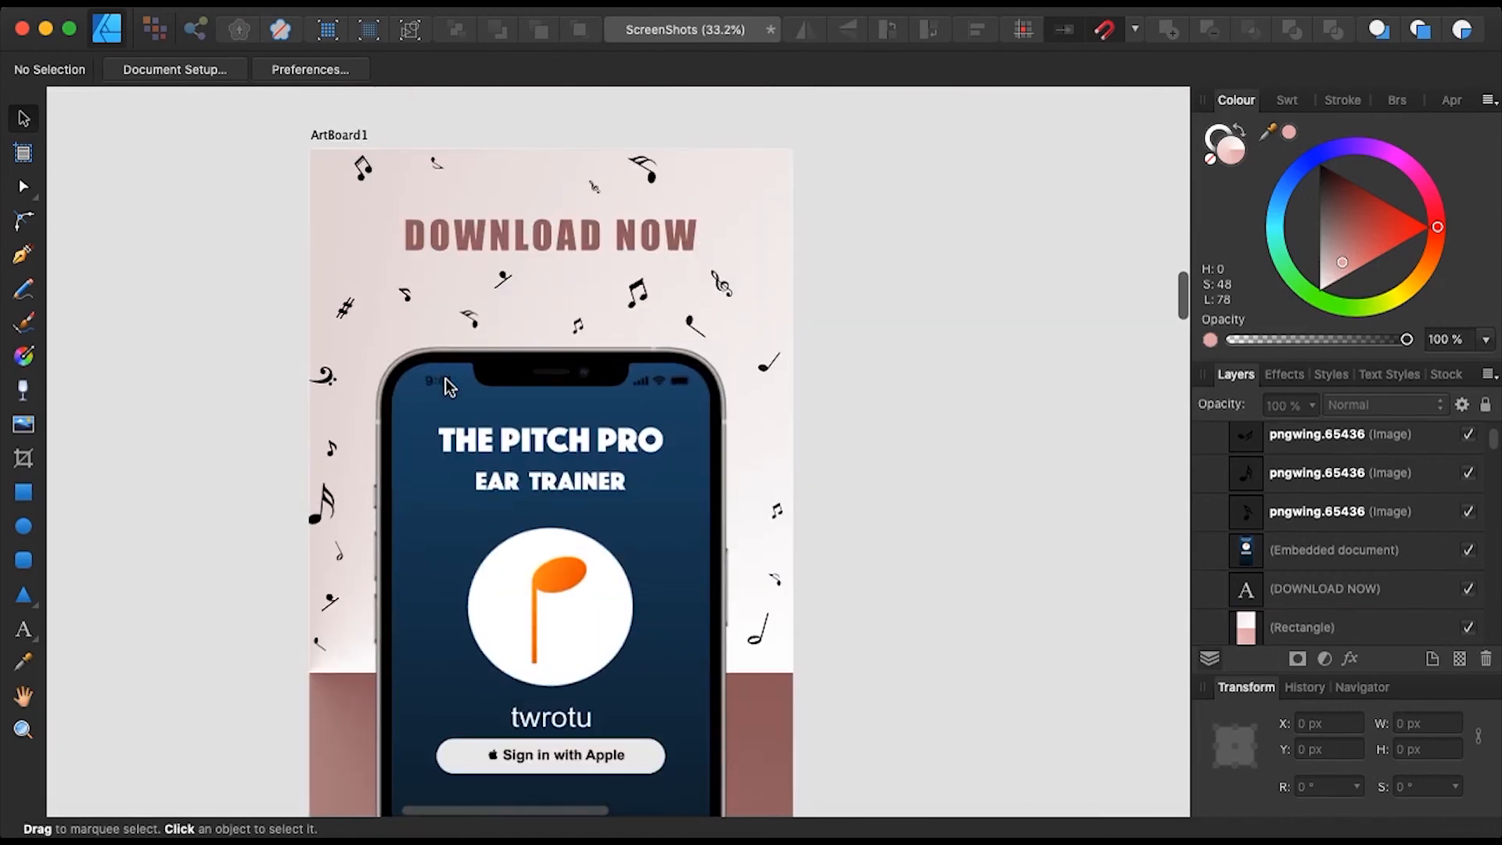
pyautogui.click(365, 172)
# - Scroll down the finished artboard and select the DOWNLOAD NOW headline
pyautogui.scroll(-1, 768, 238)
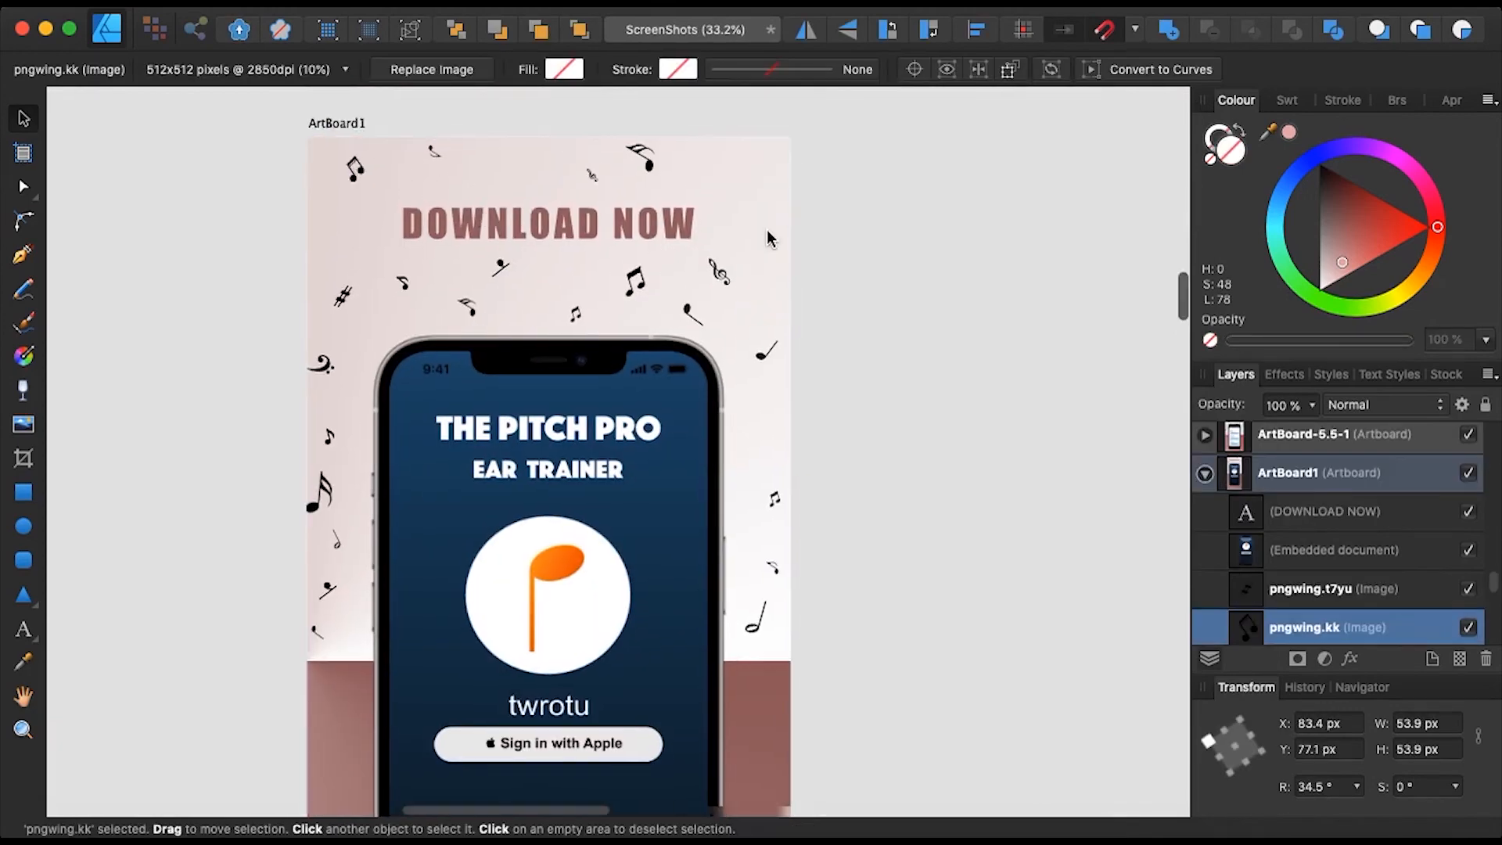
pyautogui.scroll(-2, 764, 261)
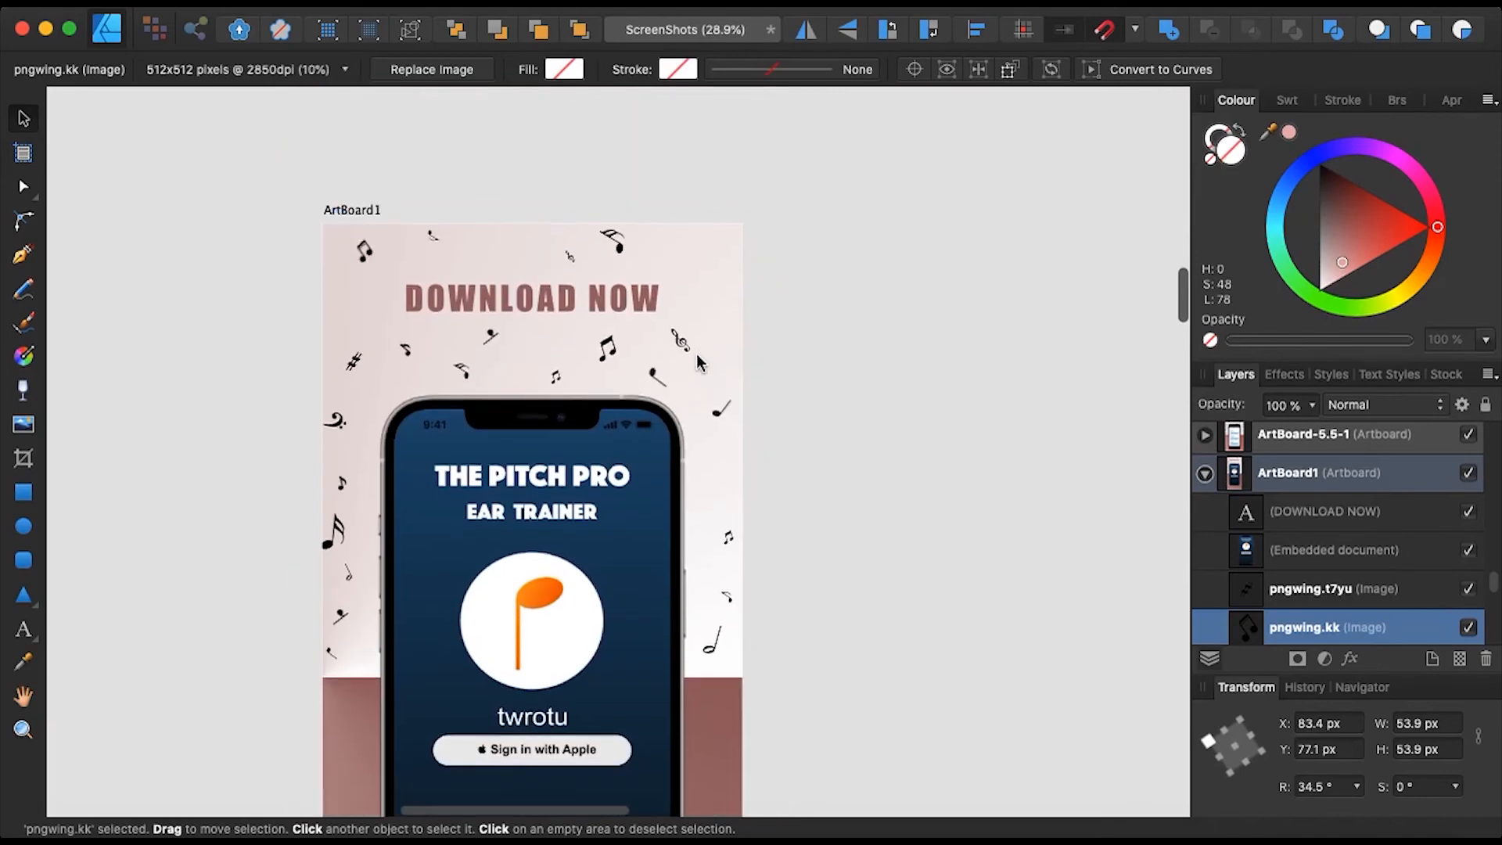
pyautogui.scroll(-1, 696, 354)
pyautogui.scroll(-2, 651, 393)
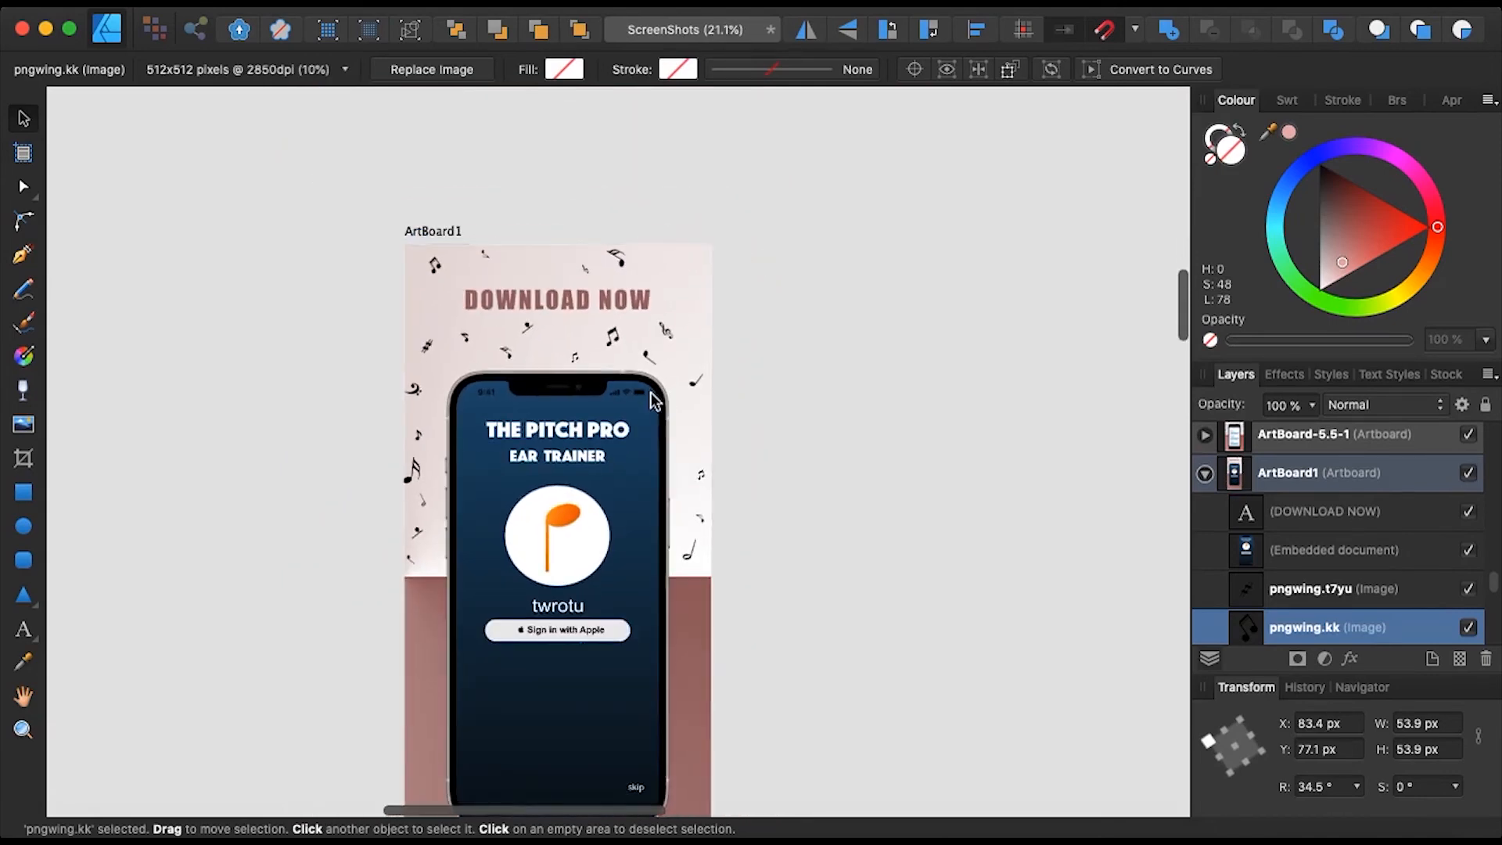
pyautogui.scroll(-2, 651, 393)
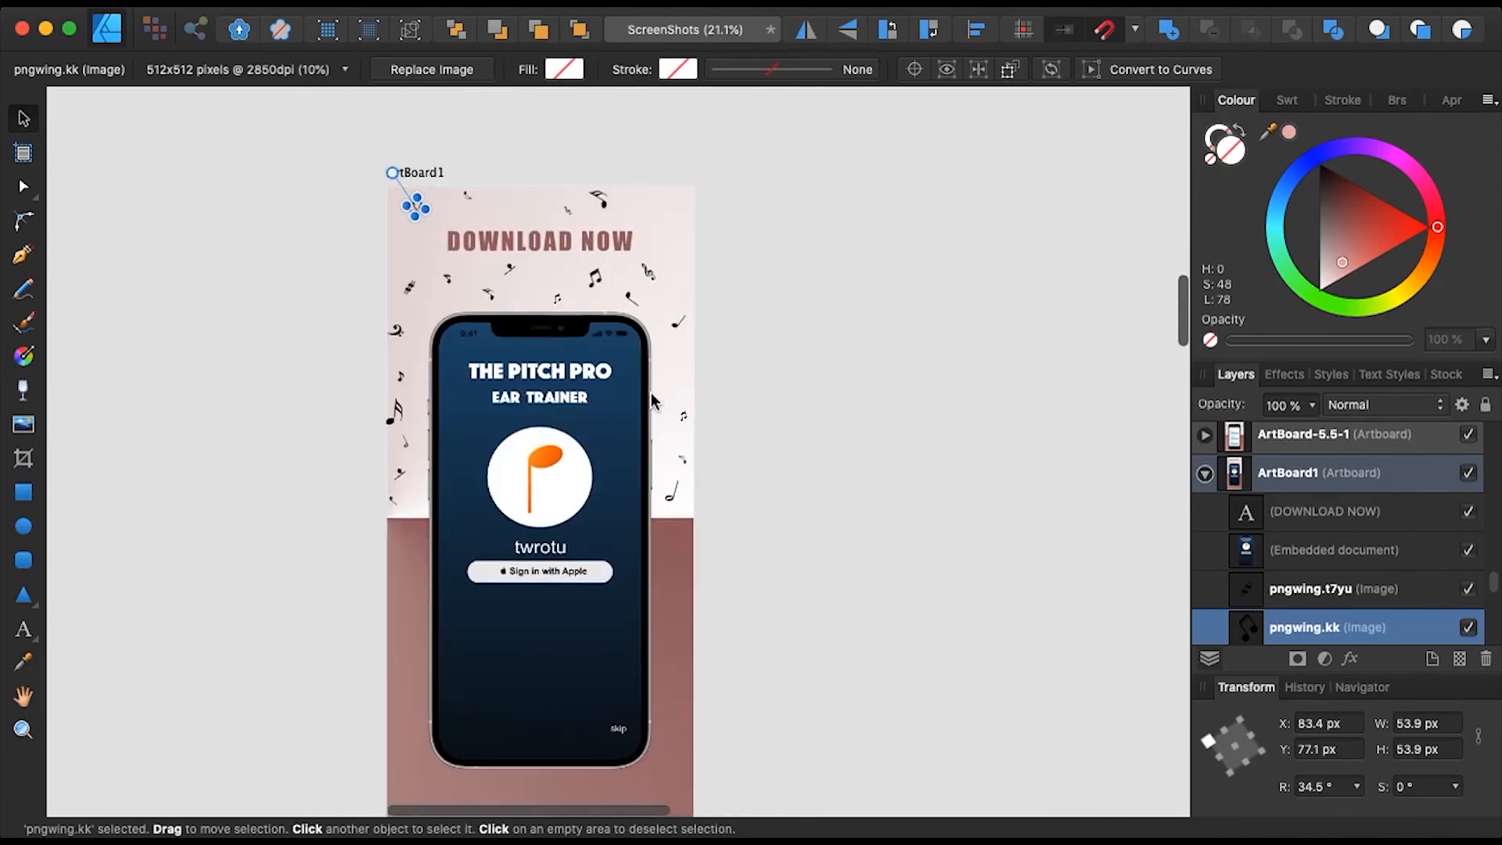
pyautogui.click(491, 236)
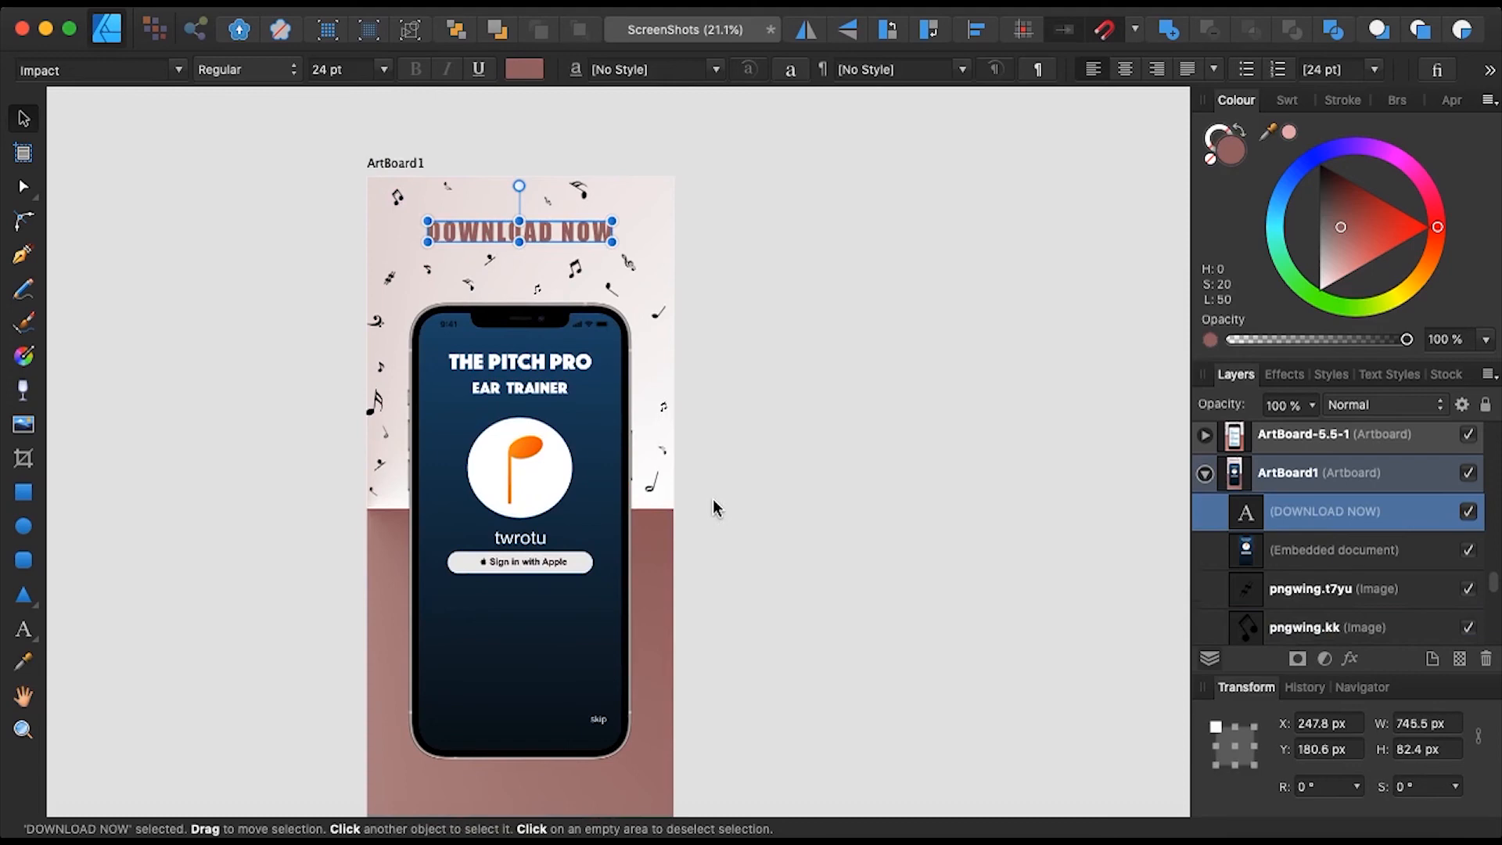
# - Scroll around the rows of store screenshot artboards to inspect the finished sets
pyautogui.scroll(-6, 712, 499)
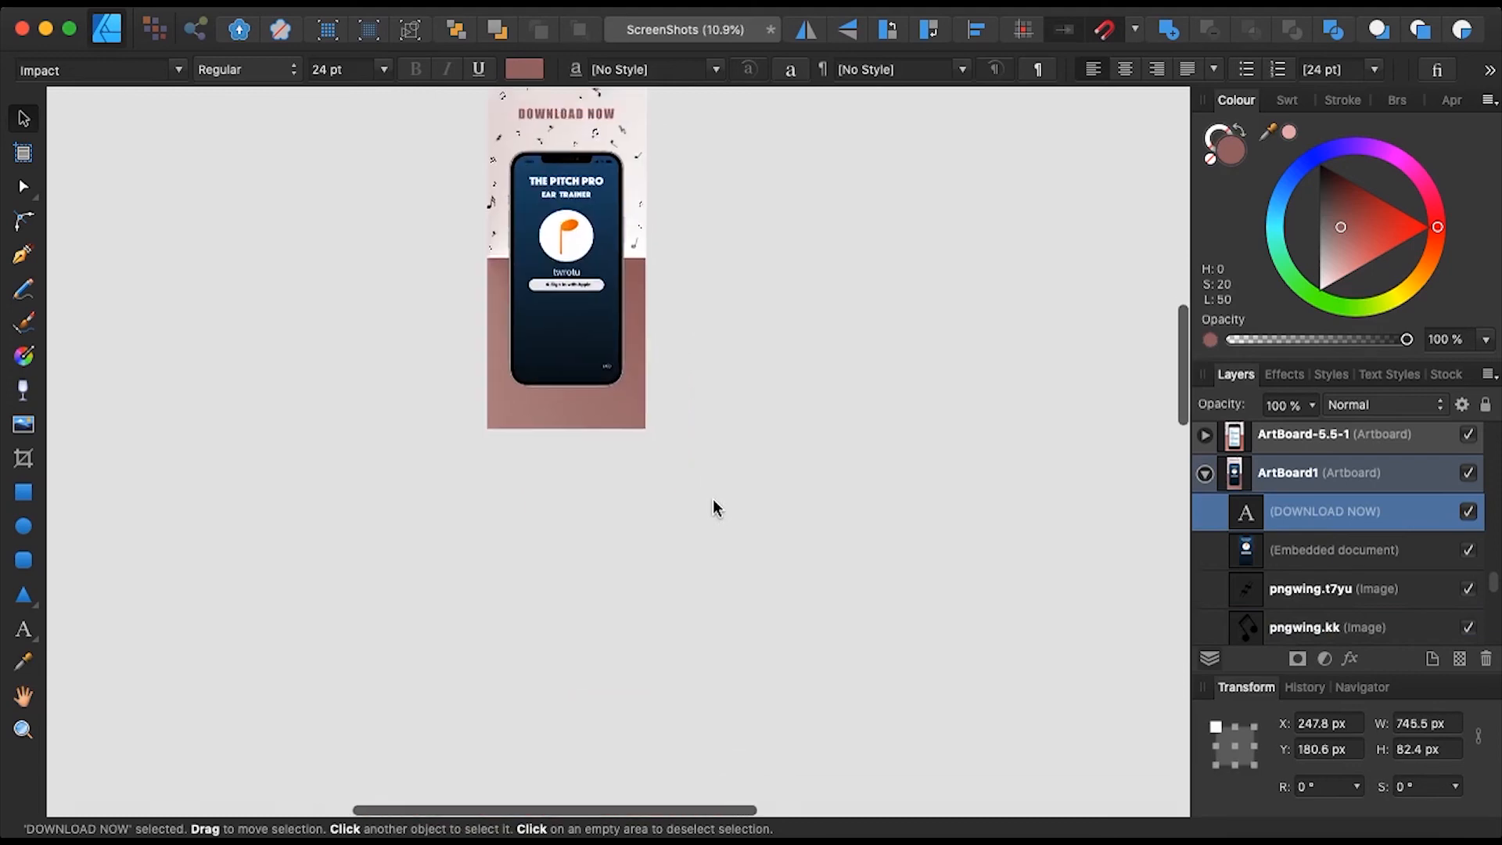
pyautogui.scroll(-5, 712, 499)
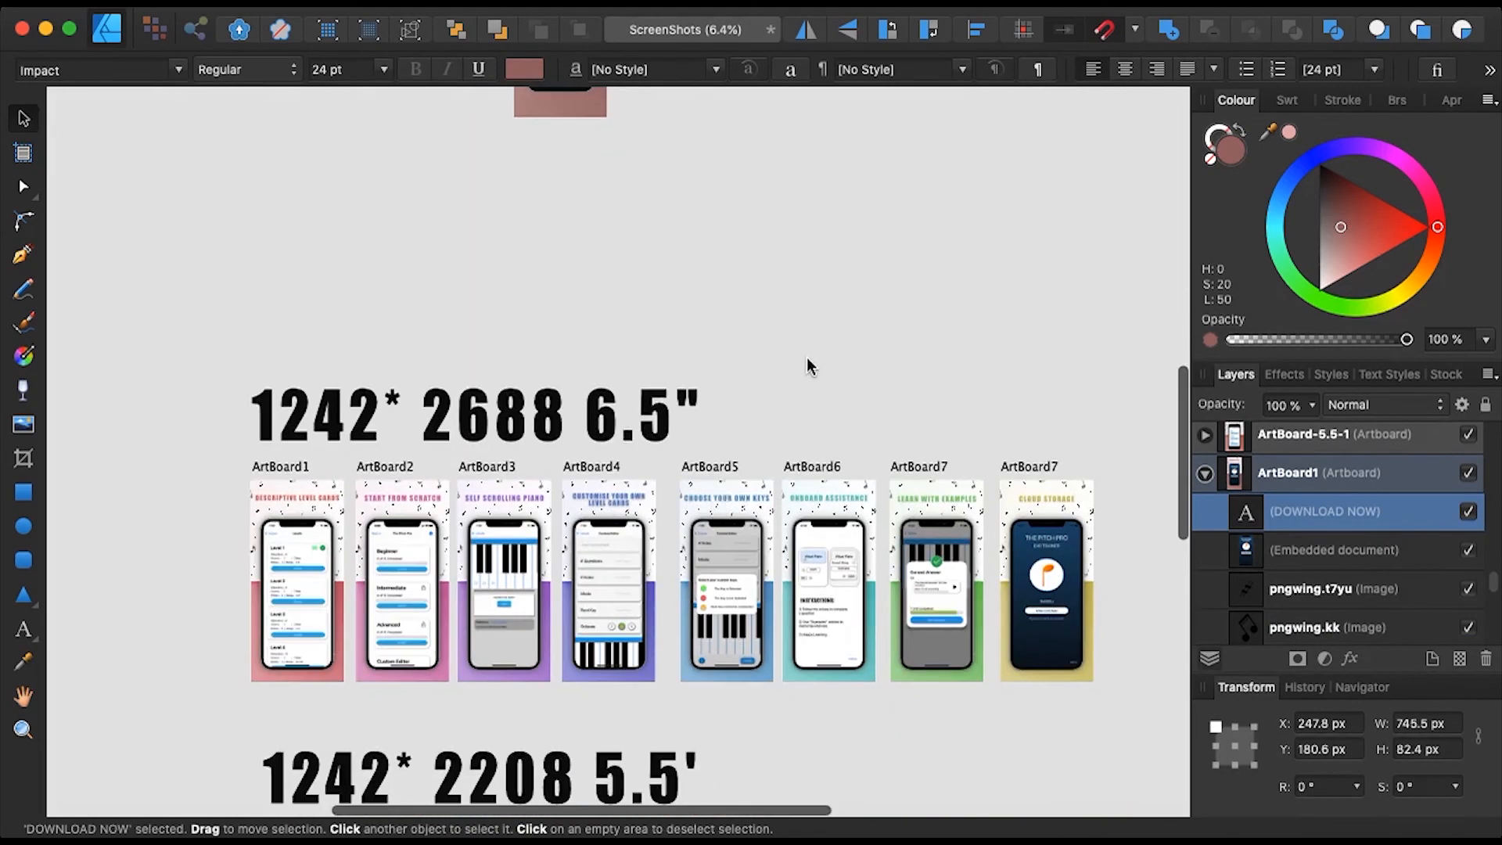
pyautogui.scroll(5, 810, 356)
pyautogui.scroll(-4, 810, 356)
pyautogui.scroll(-5, 810, 357)
pyautogui.scroll(4, 810, 359)
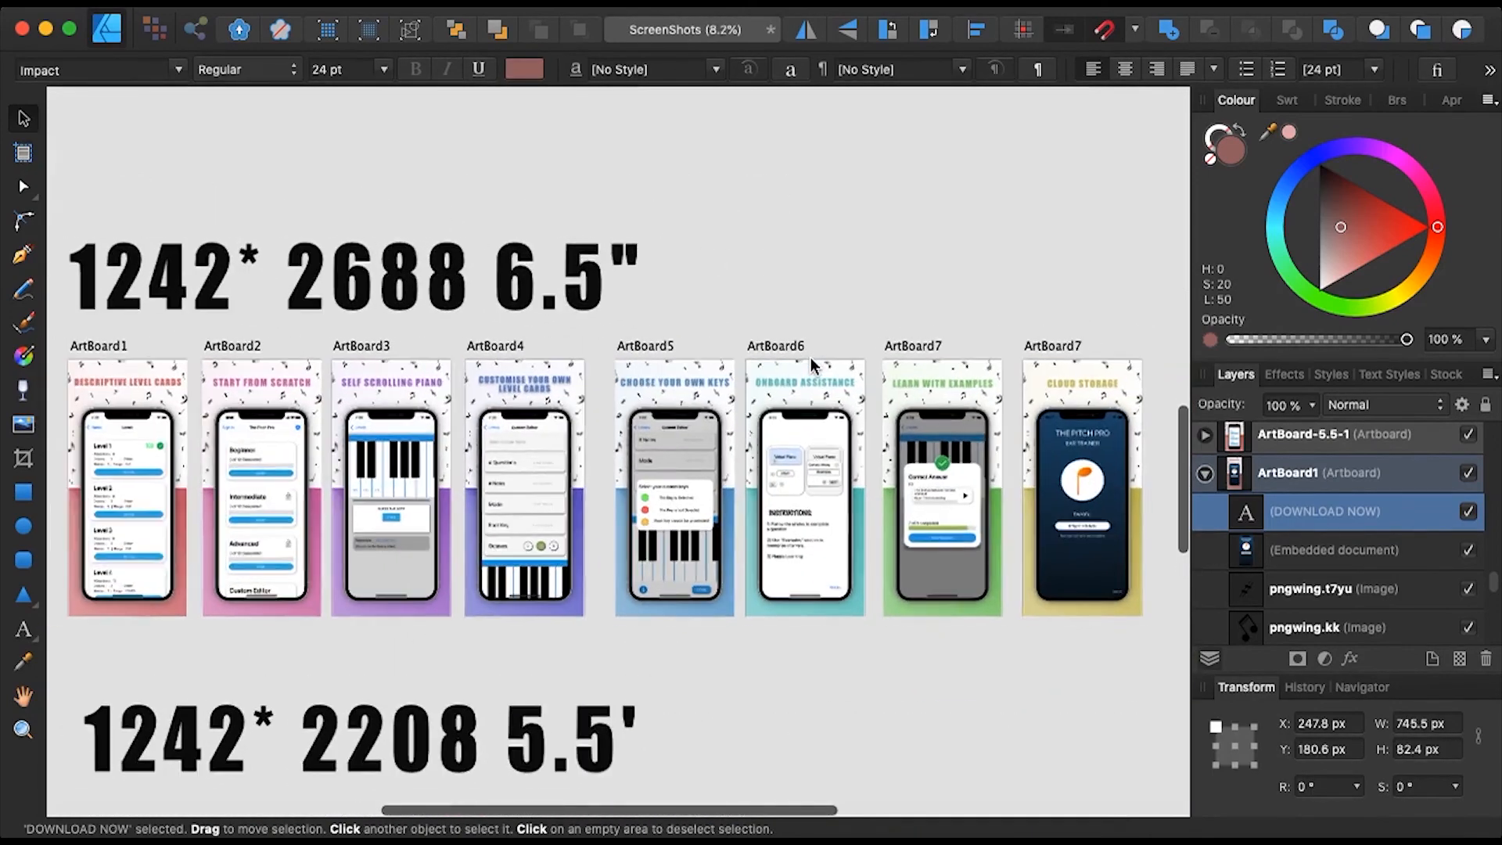
pyautogui.hscroll(-2, 811, 358)
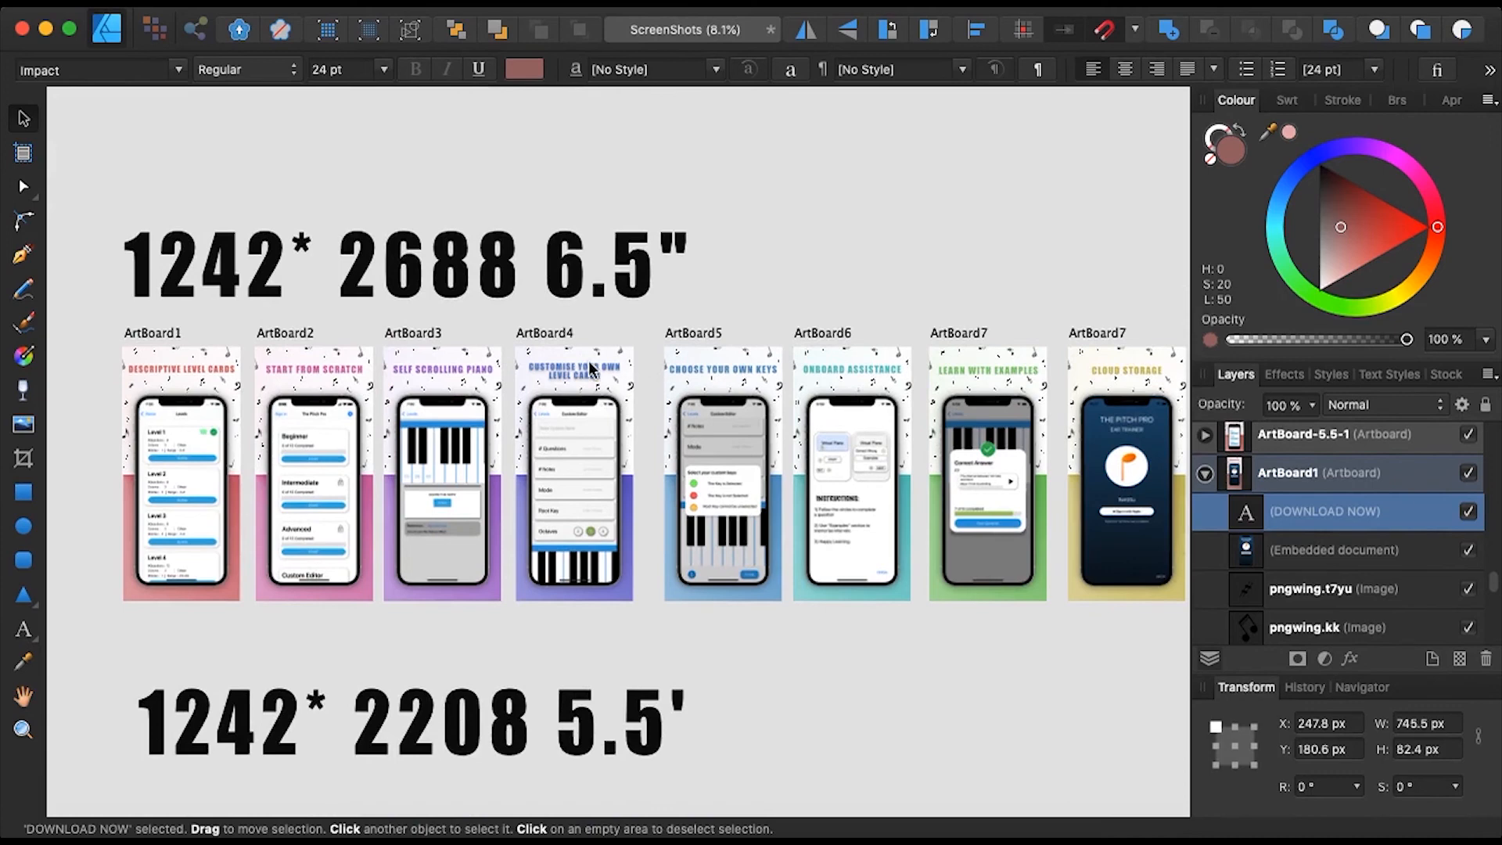
pyautogui.hscroll(1, 562, 356)
pyautogui.scroll(-1, 561, 355)
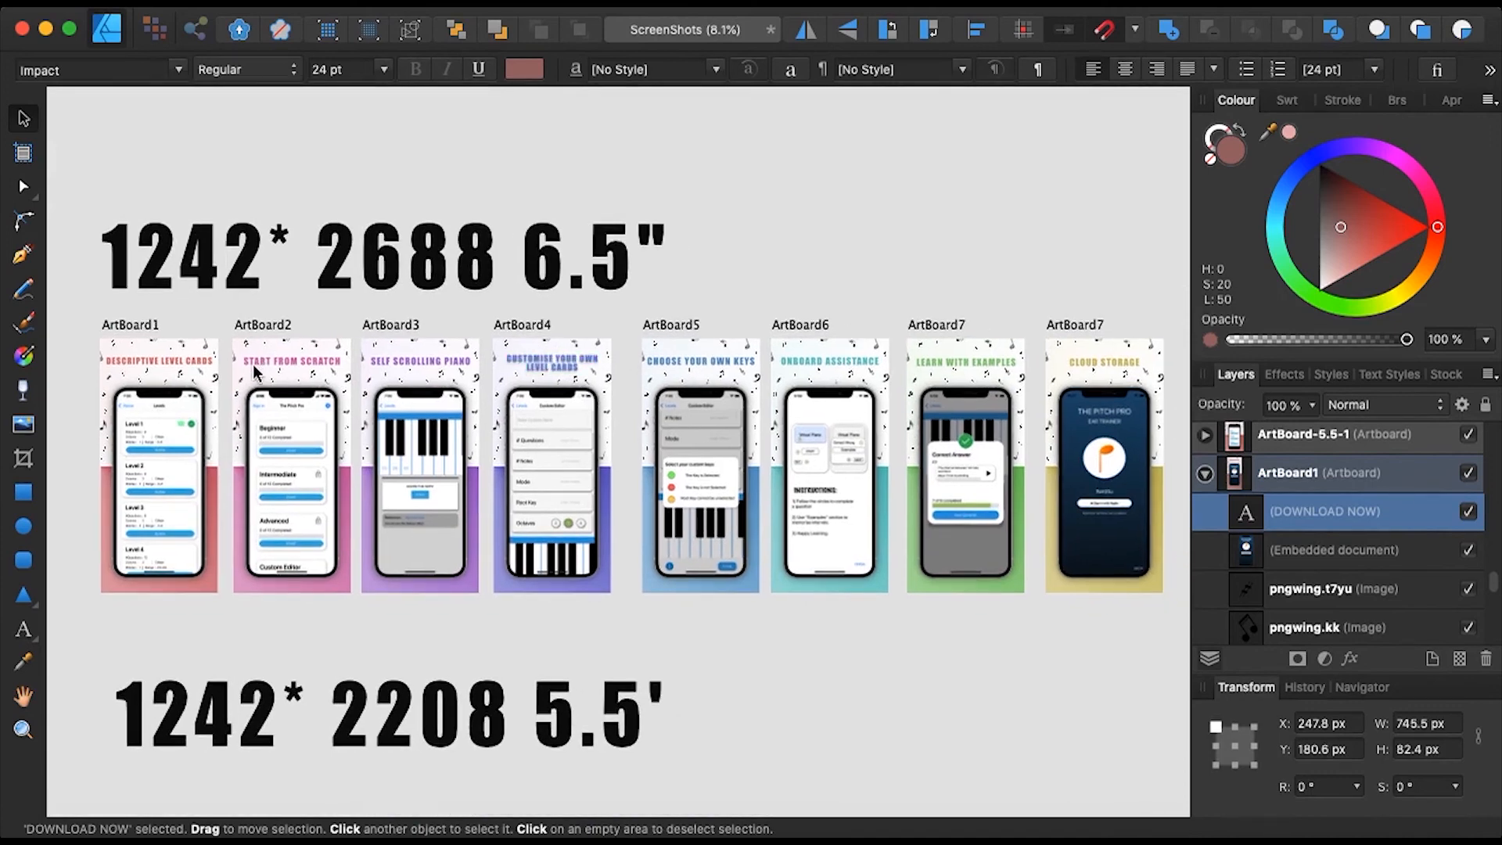
pyautogui.hscroll(-2, 313, 322)
pyautogui.scroll(-2, 312, 322)
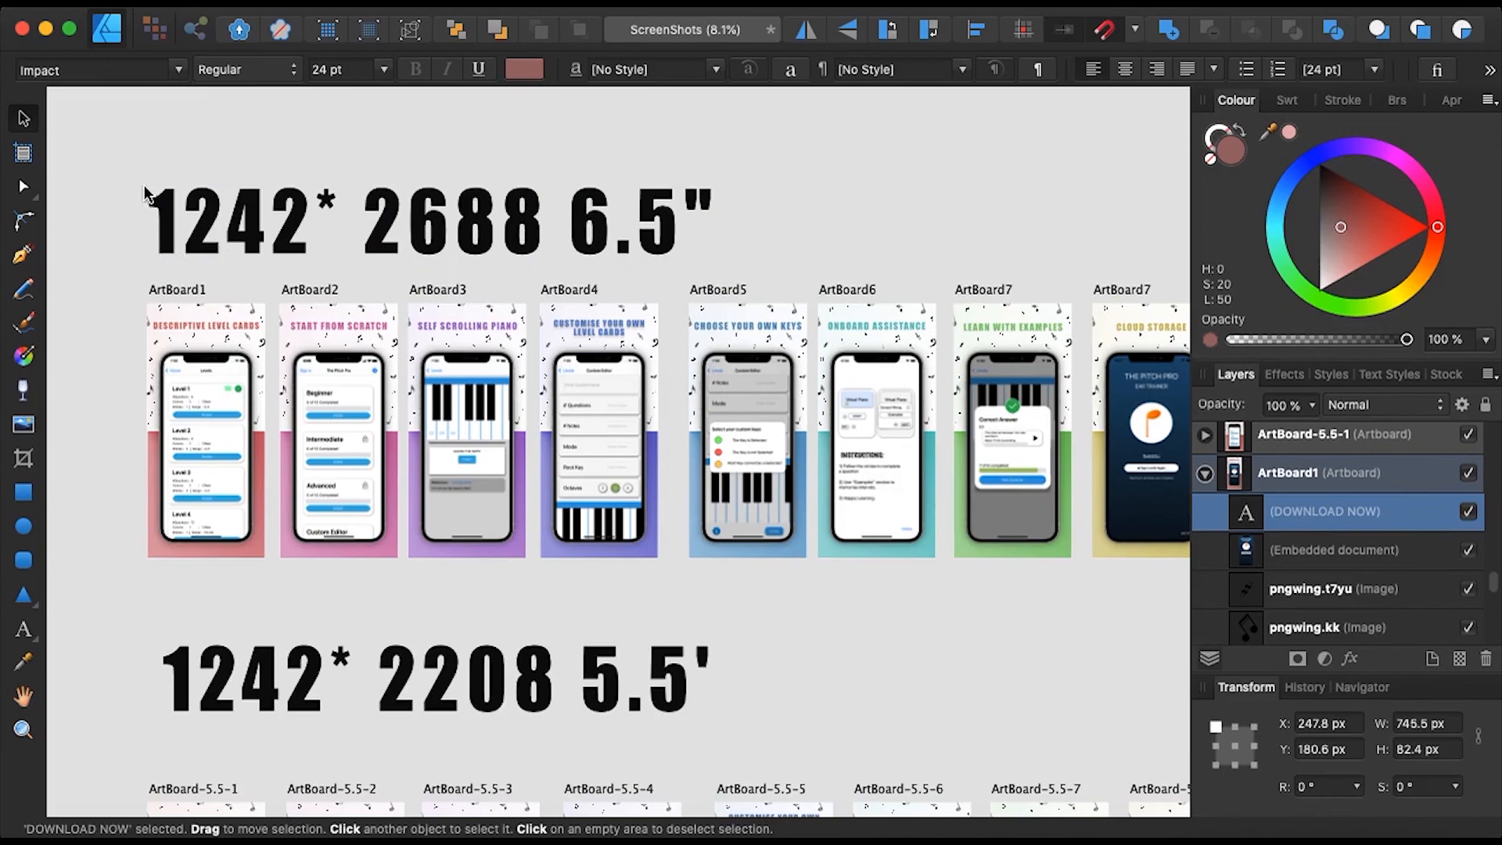
# - Scroll further down the rows, then zoom to fit all 24 artboards with Cmd+0
pyautogui.scroll(-3, 520, 224)
pyautogui.scroll(-3, 520, 224)
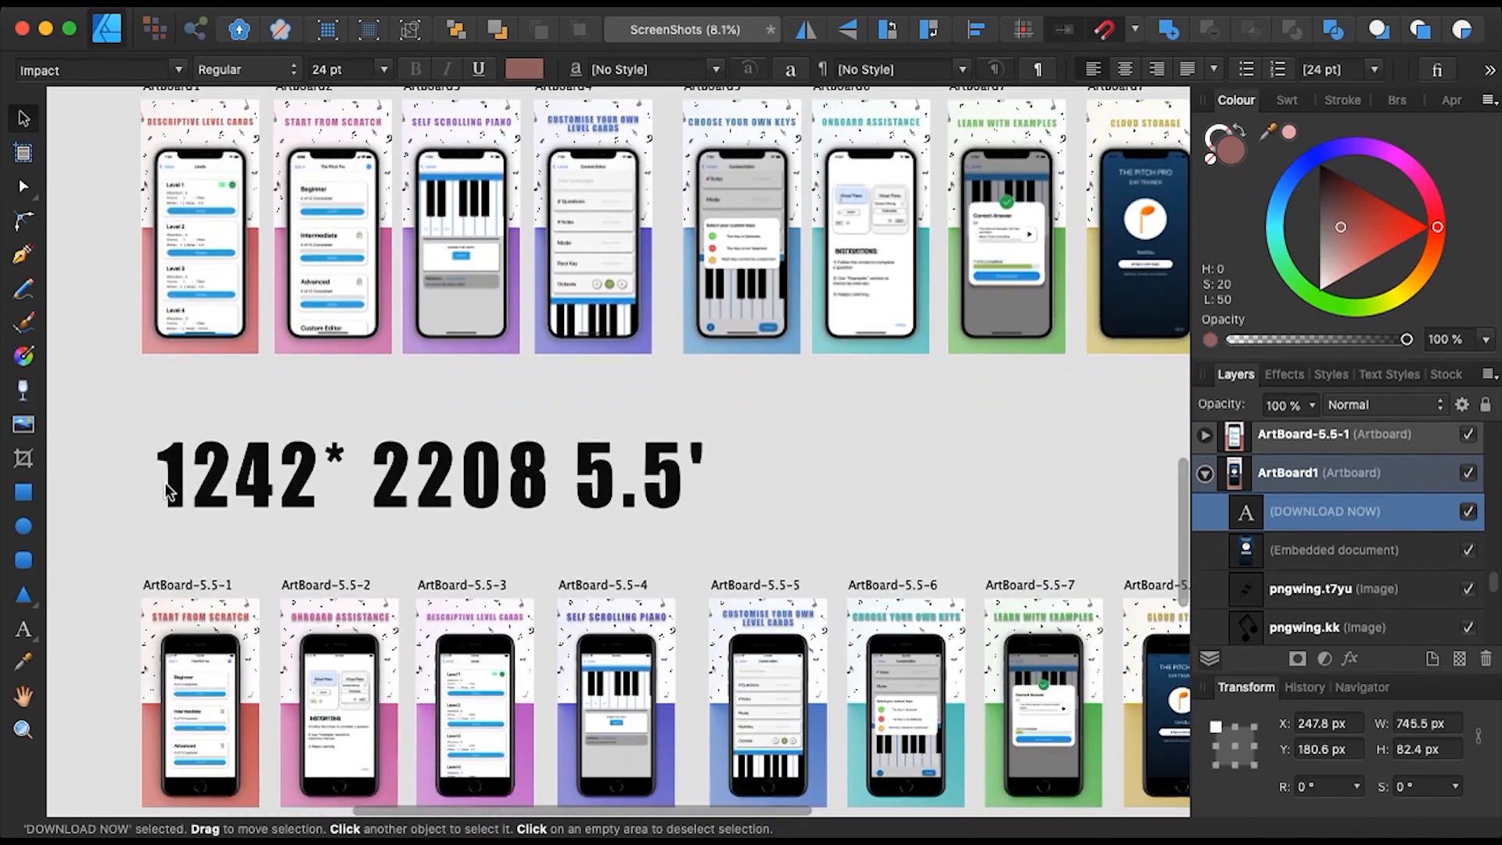
pyautogui.scroll(-10, 504, 499)
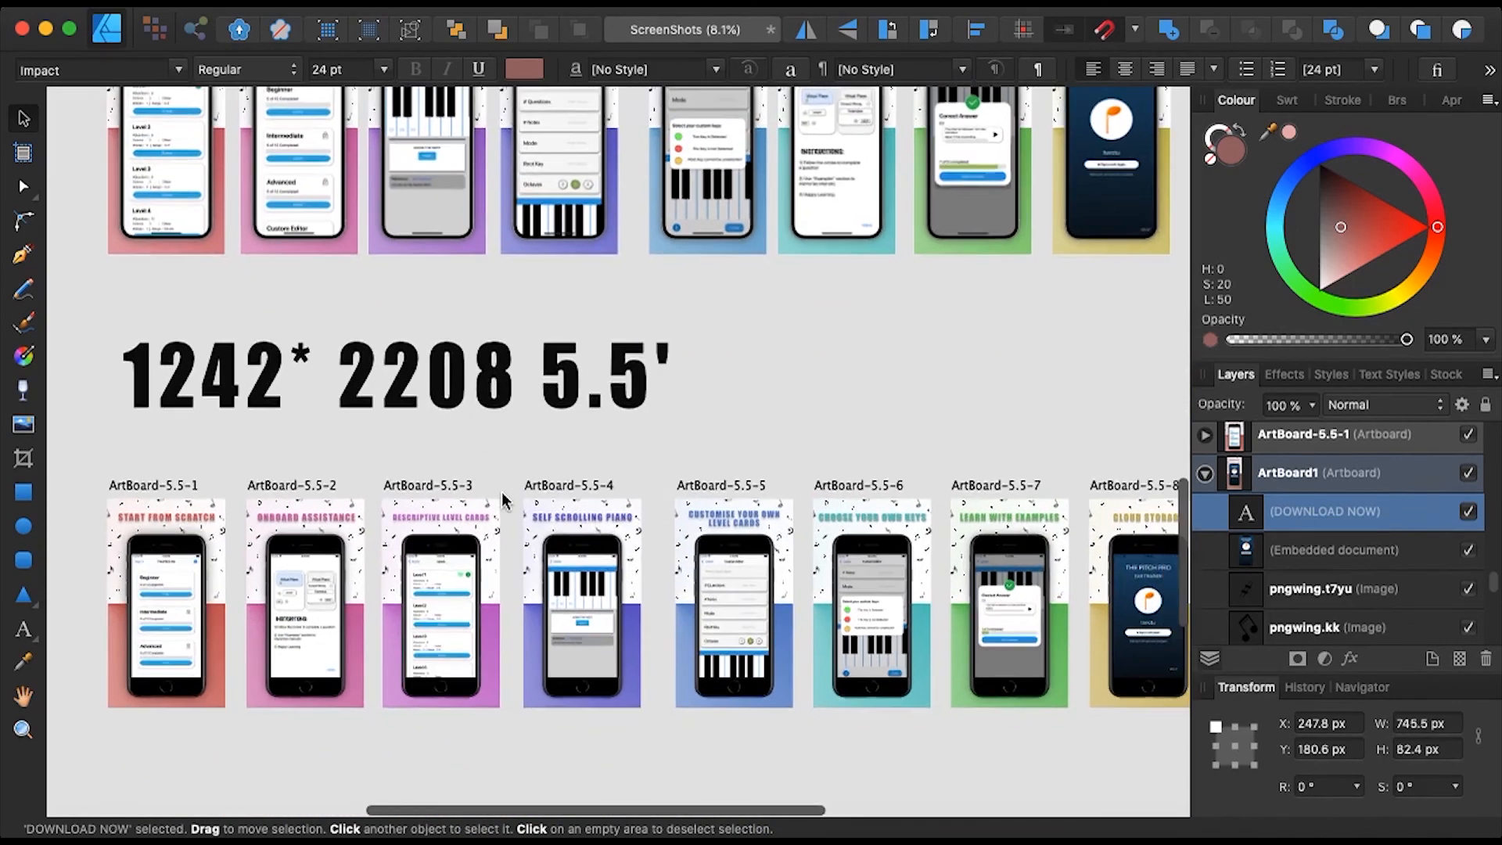
pyautogui.scroll(-2, 505, 500)
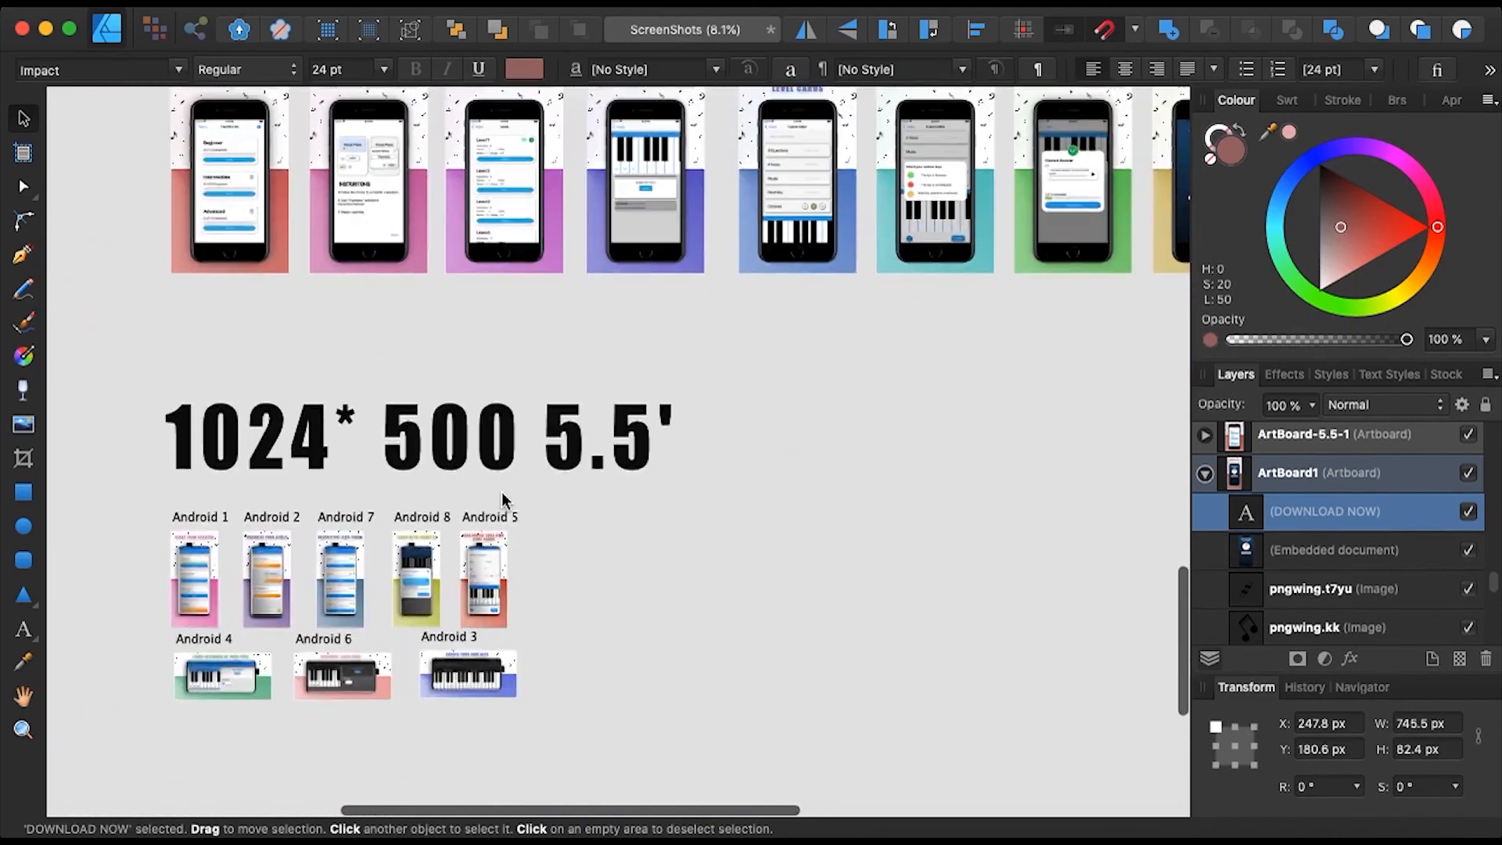
pyautogui.scroll(5, 520, 435)
pyautogui.hscroll(-3, 523, 434)
pyautogui.scroll(-2, 523, 434)
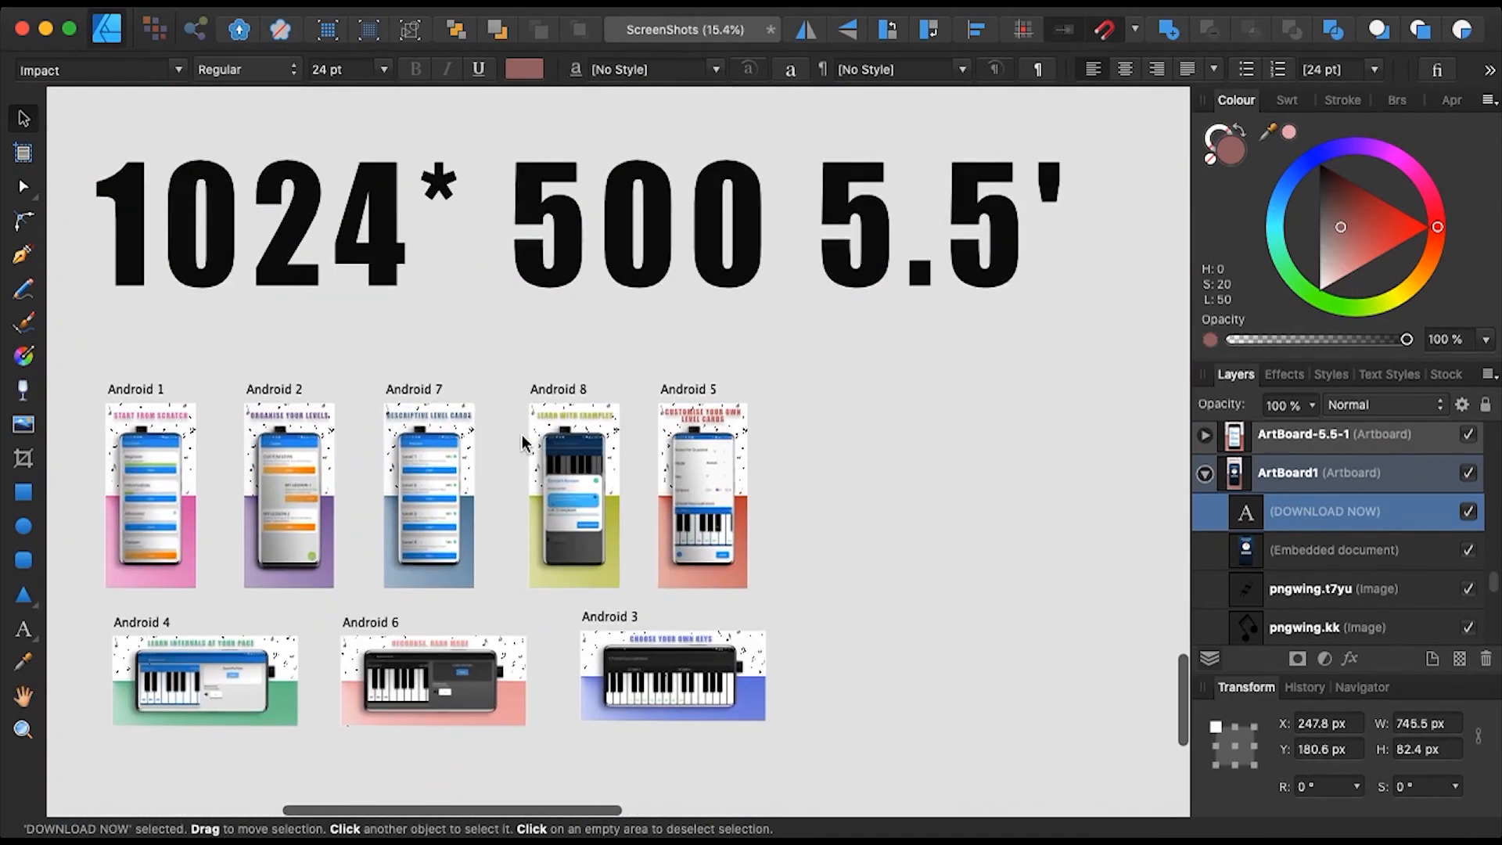
pyautogui.press('super+0')
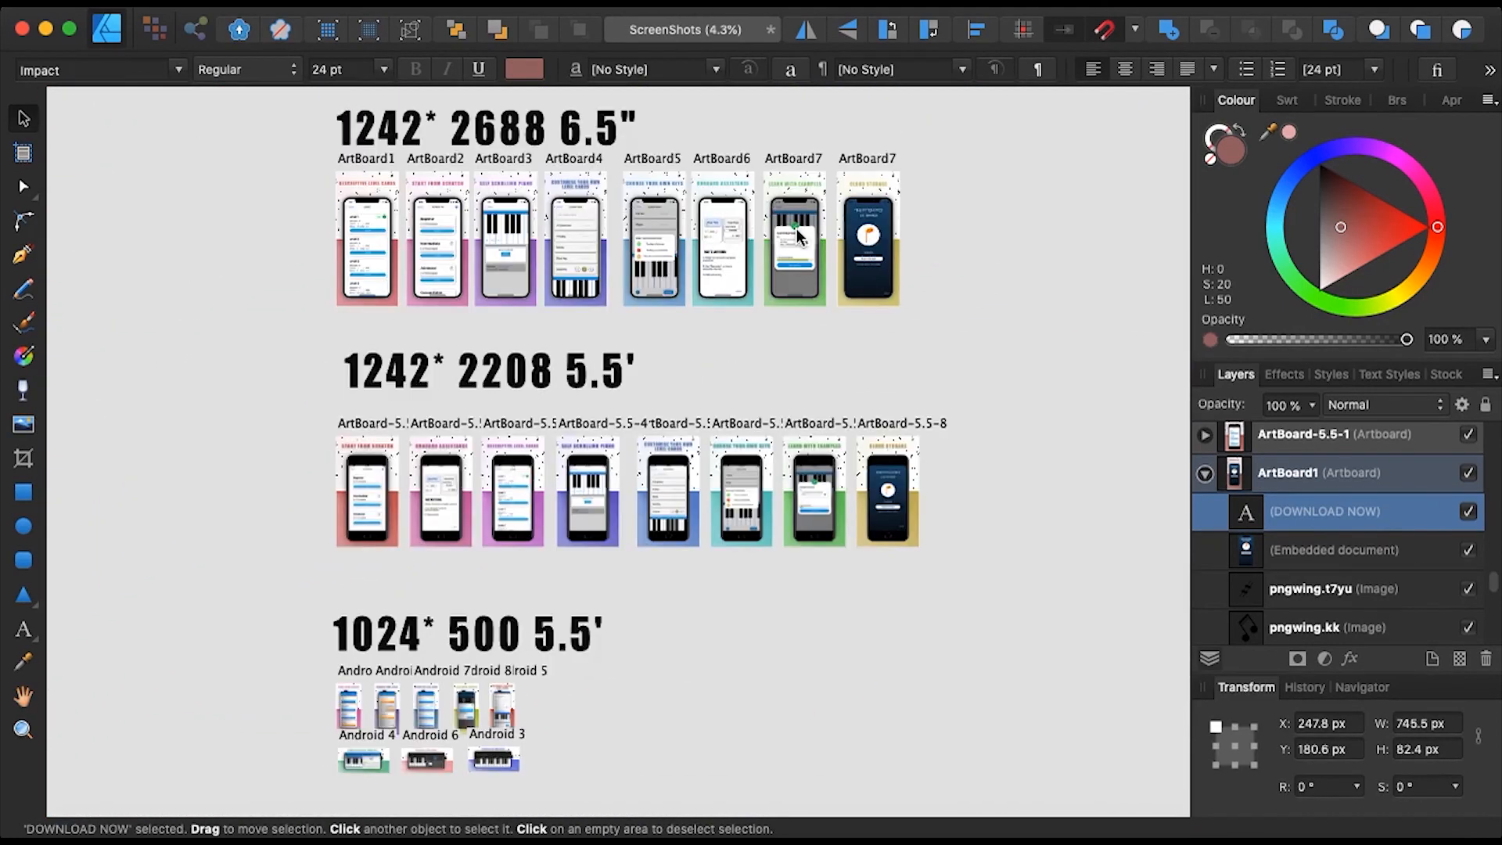